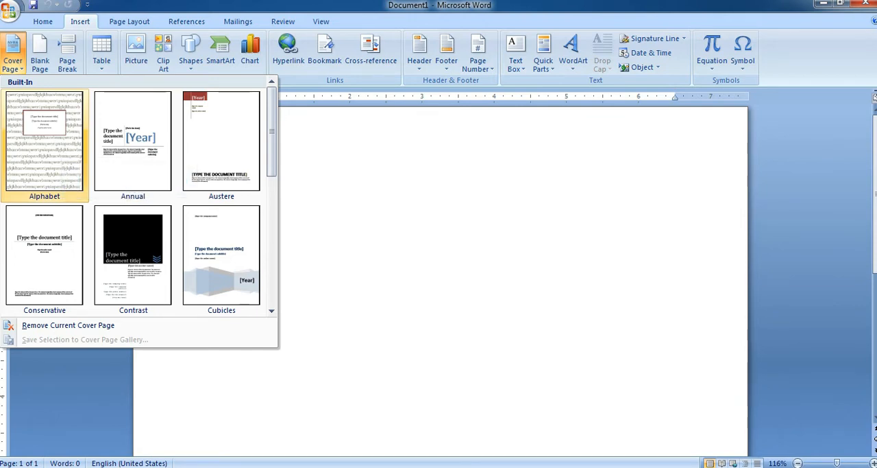
Insert the Alphabet cover page and set its date to 12/29/2020.
{"action": "left_click", "coordinate": [44, 140]}
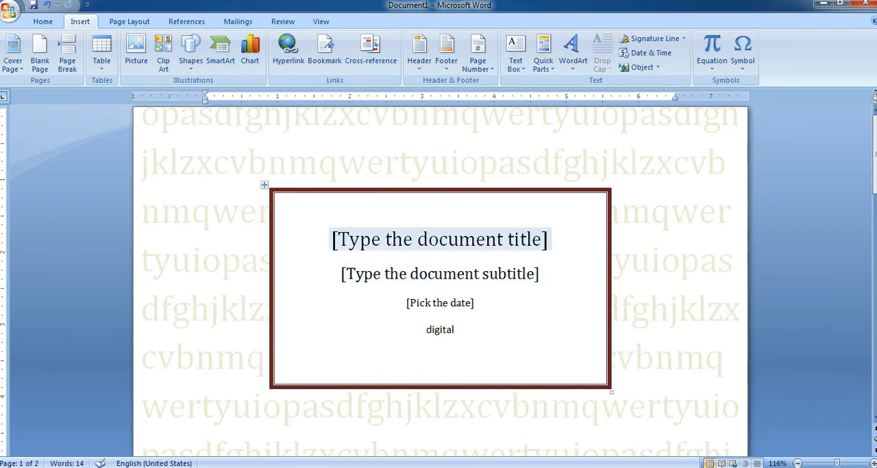
{"action": "left_click", "coordinate": [440, 239]}
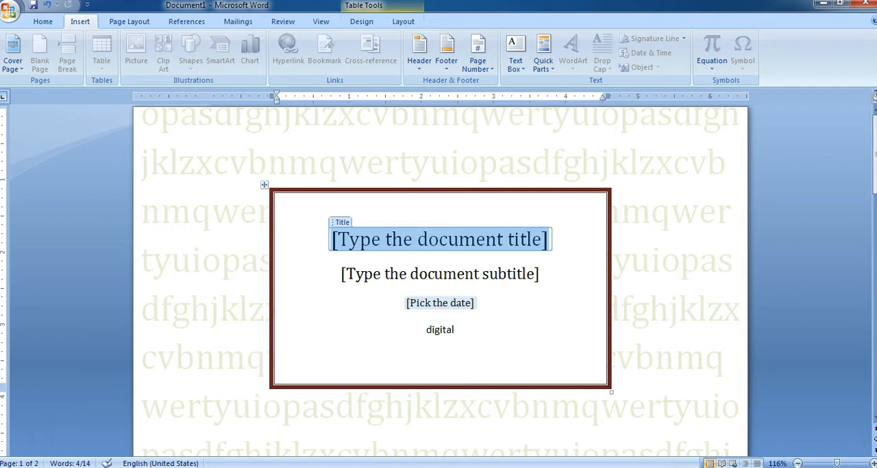
{"action": "left_click", "coordinate": [440, 303]}
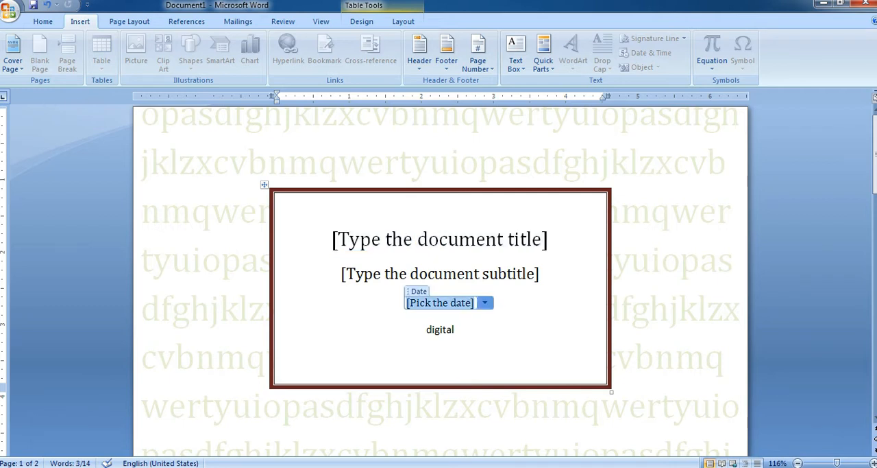
{"action": "left_click", "coordinate": [485, 302]}
{"action": "left_click", "coordinate": [421, 380]}
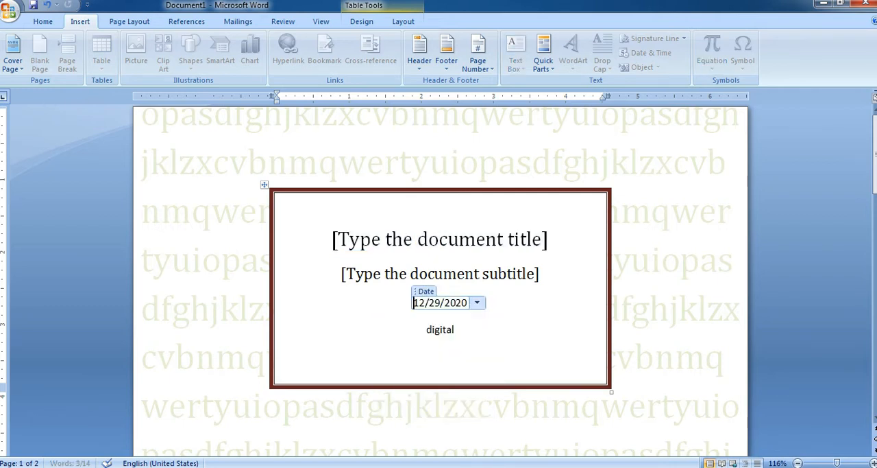
{"action": "left_click", "coordinate": [468, 302]}
{"action": "left_click", "coordinate": [441, 343]}
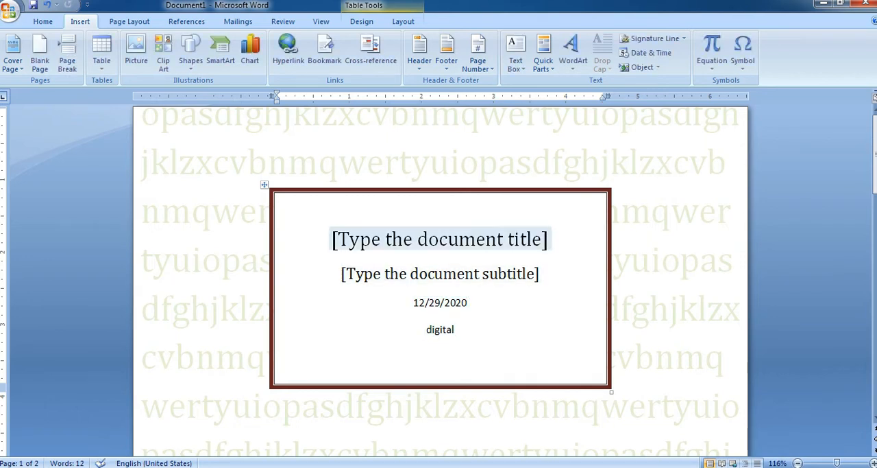
Insert a blank page at the cursor position in the cover page's title box and review the resulting pages.
{"action": "scroll", "coordinate": [439, 274], "scroll_direction": "down", "scroll_amount": 15}
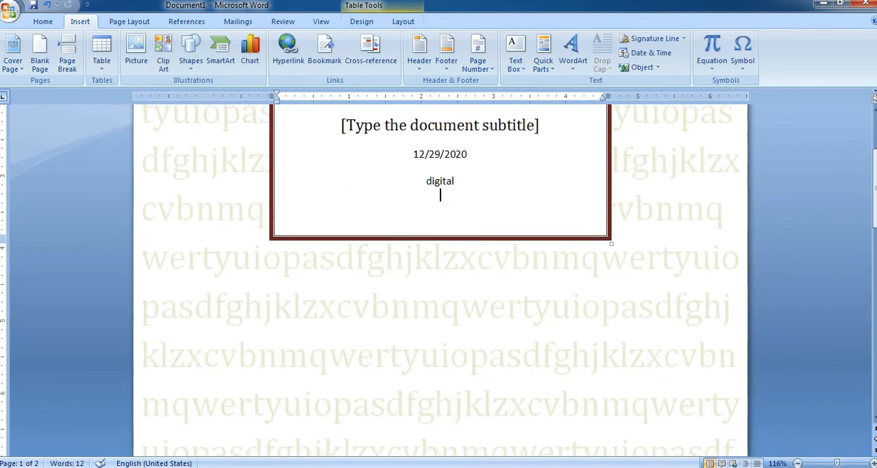
{"action": "scroll", "coordinate": [439, 274], "scroll_direction": "down", "scroll_amount": 2}
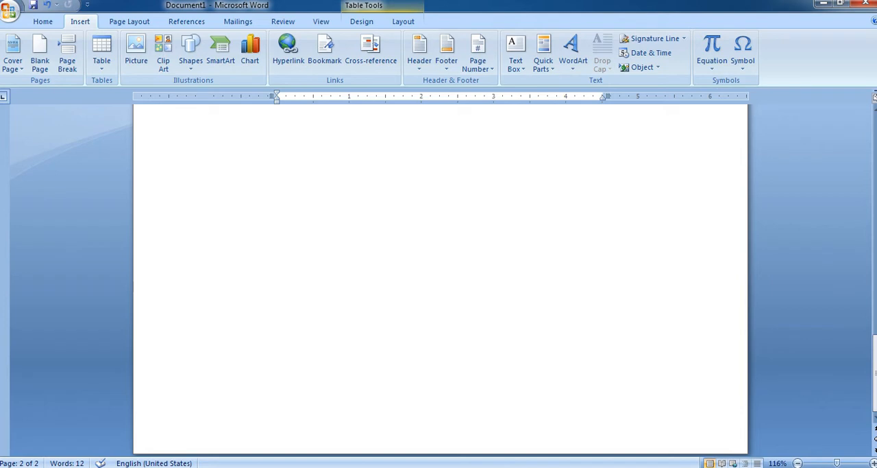
{"action": "scroll", "coordinate": [439, 274], "scroll_direction": "up", "scroll_amount": 1}
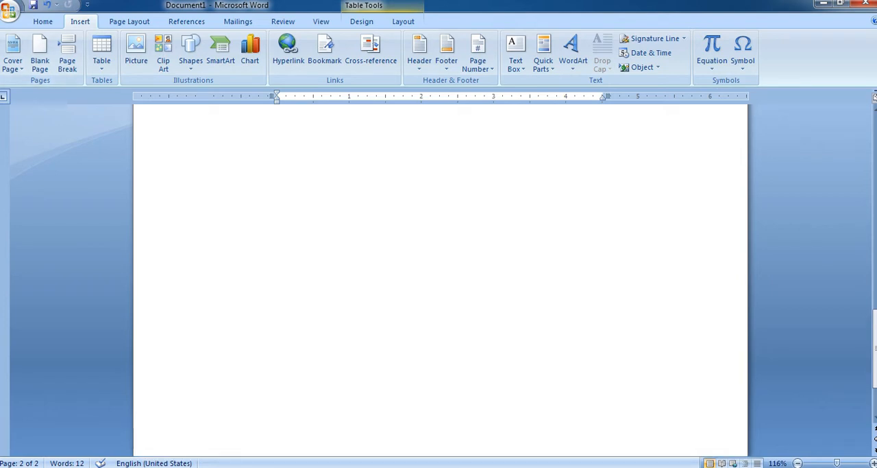
{"action": "scroll", "coordinate": [438, 274], "scroll_direction": "up", "scroll_amount": 8}
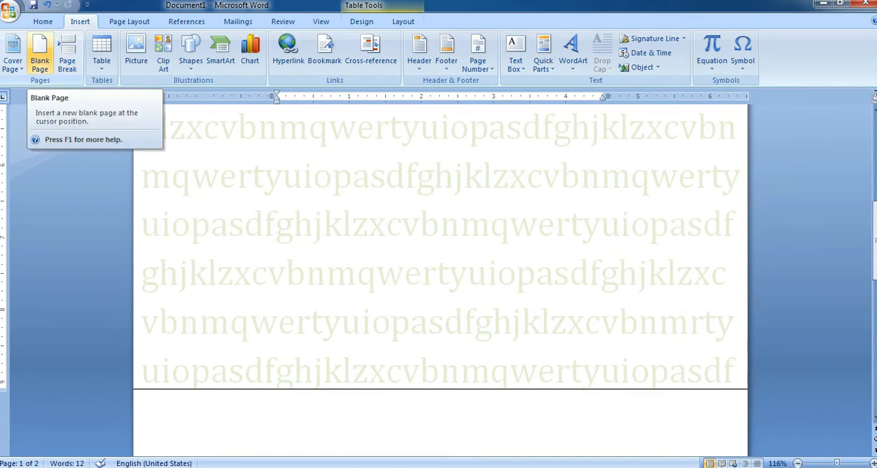
{"action": "left_click", "coordinate": [39, 54]}
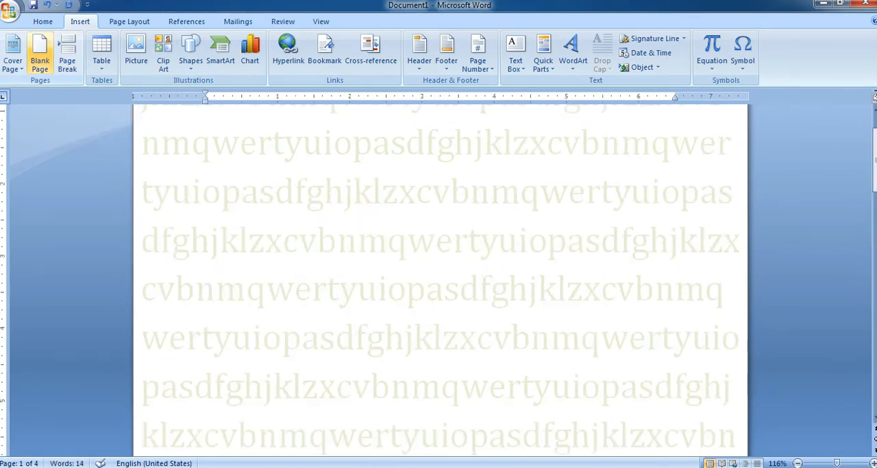
{"action": "scroll", "coordinate": [441, 280], "scroll_direction": "up", "scroll_amount": 5}
{"action": "scroll", "coordinate": [441, 279], "scroll_direction": "down", "scroll_amount": 7}
{"action": "scroll", "coordinate": [441, 279], "scroll_direction": "down", "scroll_amount": 4}
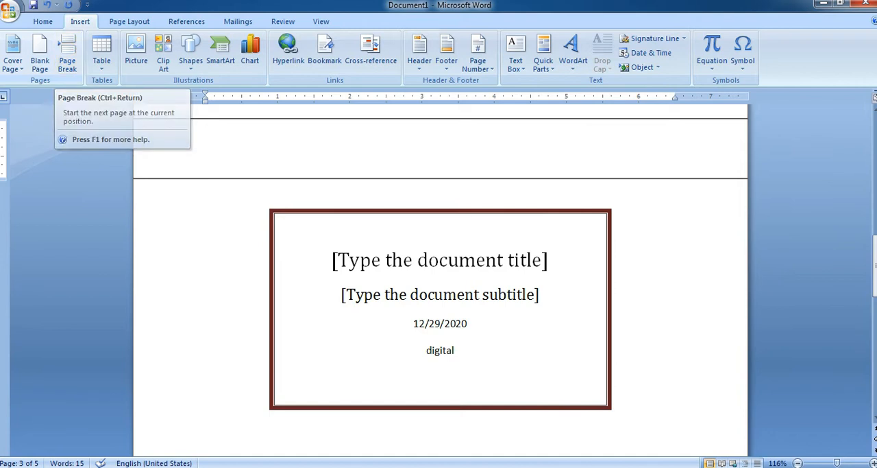
{"action": "scroll", "coordinate": [441, 280], "scroll_direction": "up", "scroll_amount": 6}
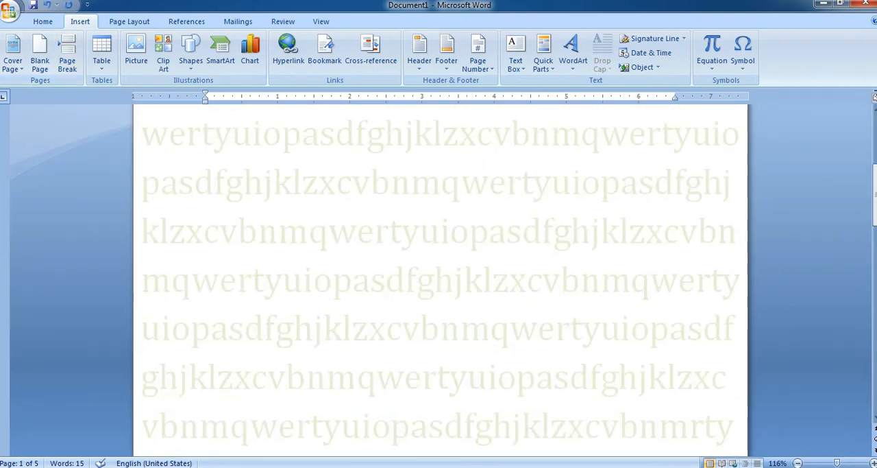
Undo the added pages and the cover page until the document is empty.
{"action": "key", "text": "ctrl+z"}
{"action": "key", "text": "ctrl+z"}
{"action": "key", "text": "ctrl+z"}
{"action": "key", "text": "ctrl+z"}
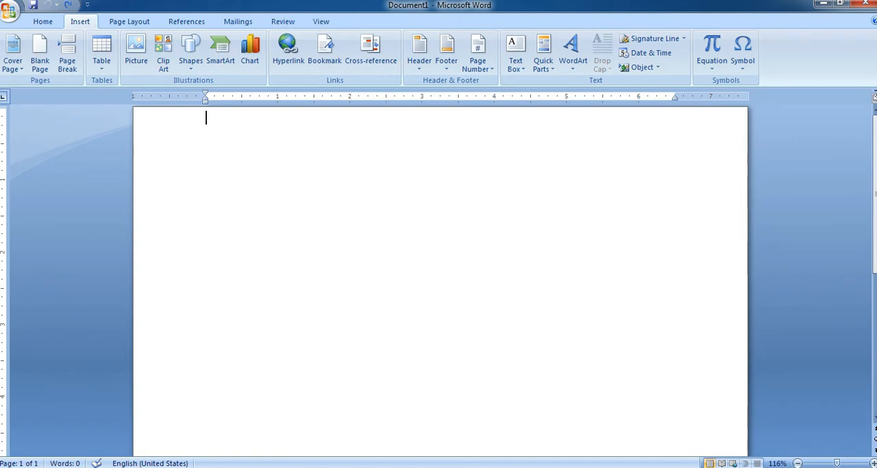
Generate sample paragraphs in the empty document with =rand().
{"action": "type", "text": "=r"}
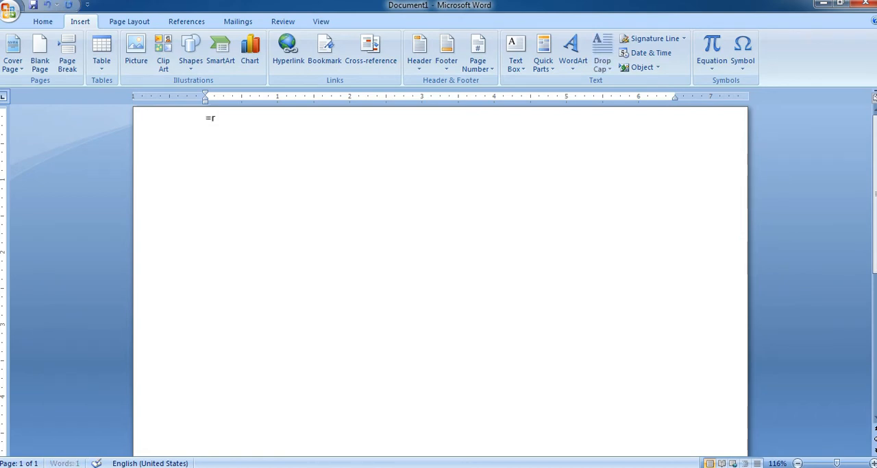
{"action": "type", "text": "and()"}
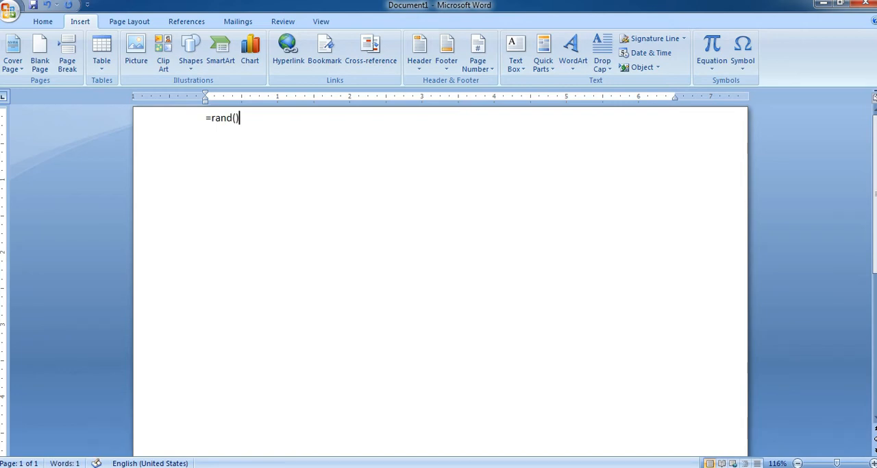
{"action": "key", "text": "Return"}
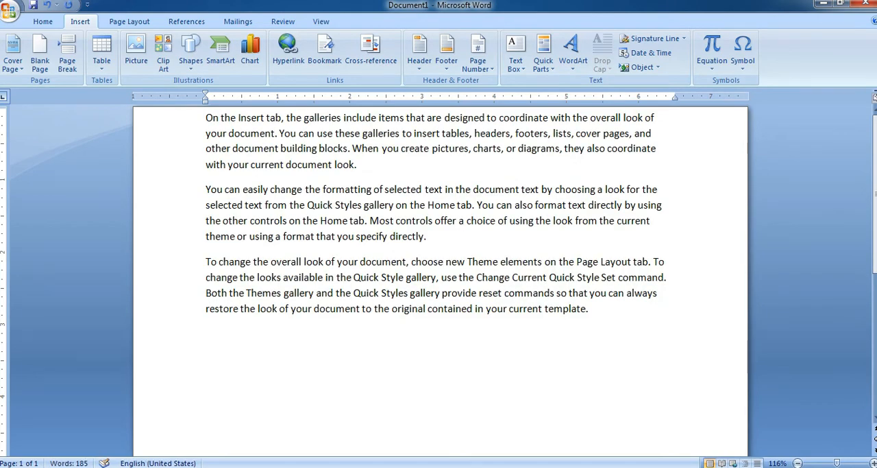
Insert a page break after the first sample paragraph, and delete the document's entire content.
{"action": "left_click", "coordinate": [357, 165]}
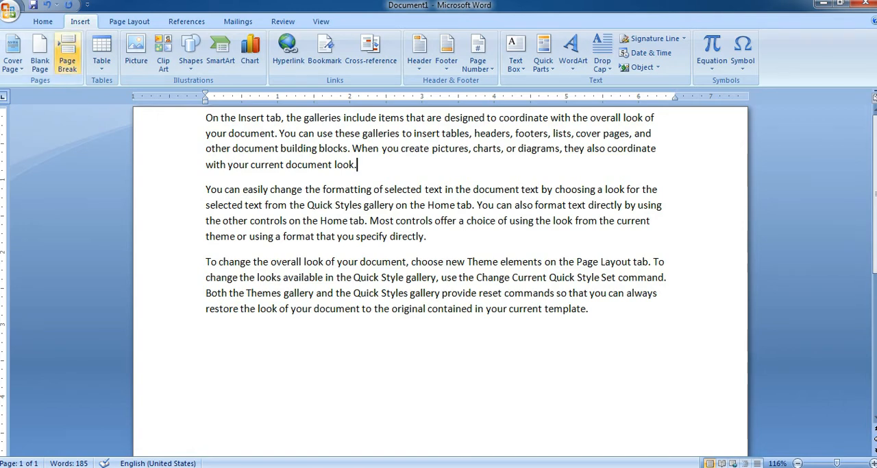
{"action": "left_click", "coordinate": [67, 56]}
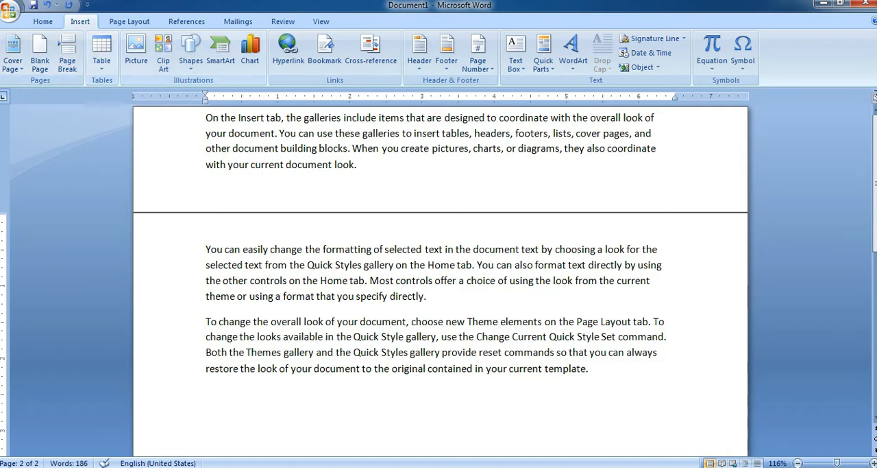
{"action": "key", "text": "ctrl+a"}
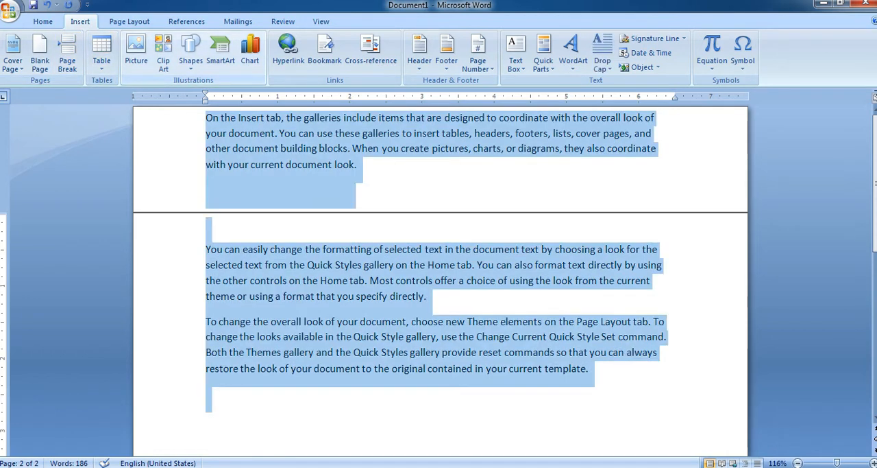
{"action": "key", "text": "Delete"}
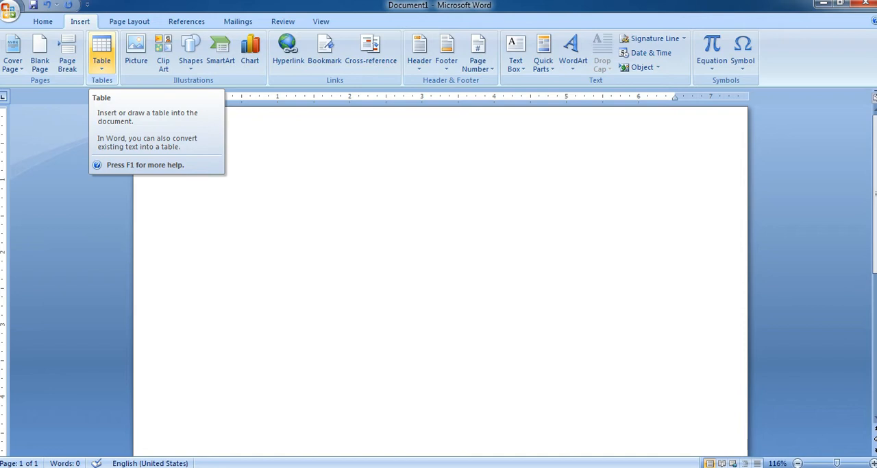
Insert a table with five columns and four rows in the empty document.
{"action": "left_click", "coordinate": [101, 55]}
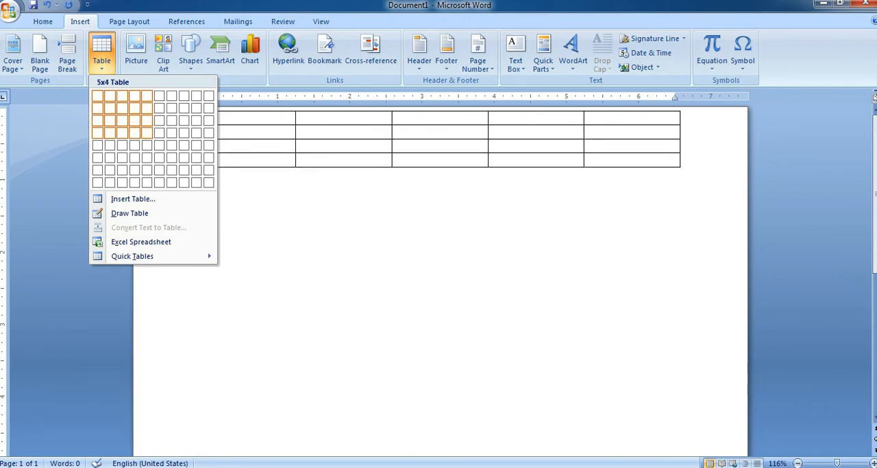
{"action": "left_click", "coordinate": [147, 132]}
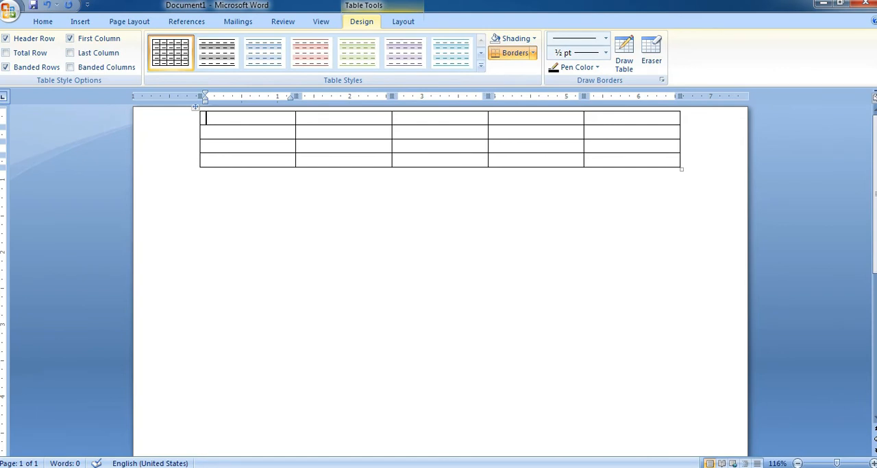
Try a built-in table style with a green header row and green first column, and undo it.
{"action": "left_click", "coordinate": [481, 65]}
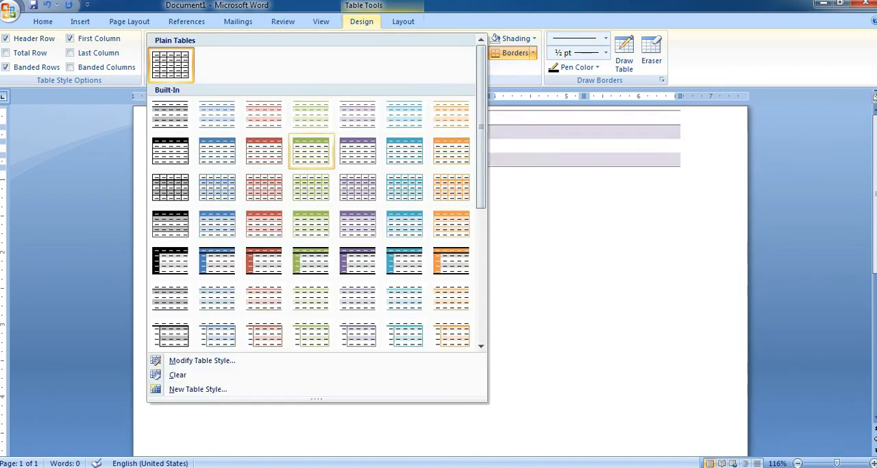
{"action": "left_click", "coordinate": [311, 260]}
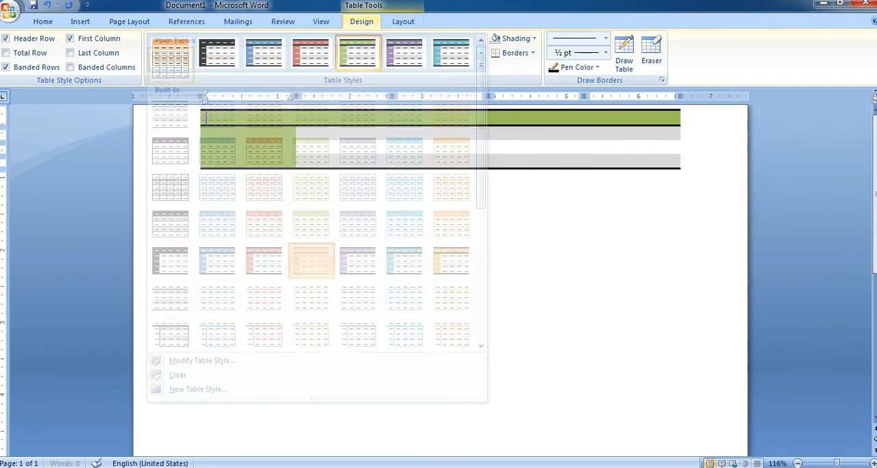
{"action": "key", "text": "ctrl+z"}
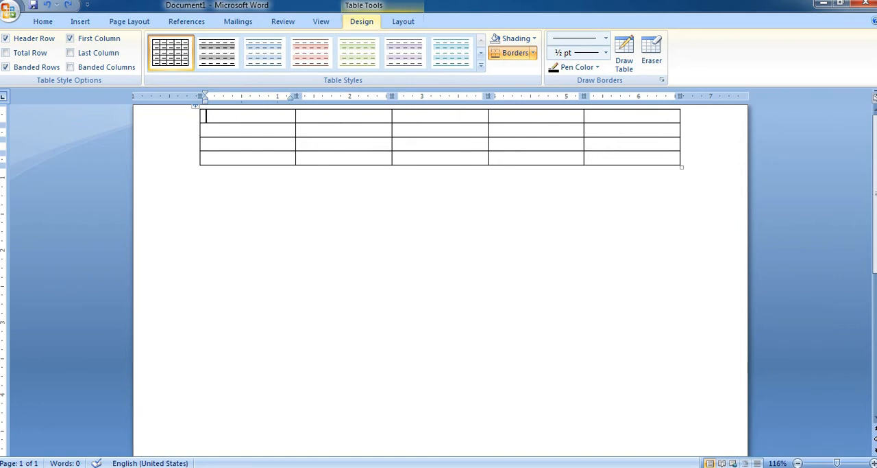
Add new rows below the table's last row until it has fifteen rows.
{"action": "left_click", "coordinate": [593, 159]}
{"action": "key", "text": "Tab"}
{"action": "key", "text": "Tab"}
{"action": "key", "text": "Tab"}
{"action": "key", "text": "Tab"}
{"action": "key", "text": "Tab"}
{"action": "key", "text": "Tab"}
{"action": "key", "text": "Tab"}
{"action": "key", "text": "Tab"}
{"action": "key", "text": "Tab"}
{"action": "key", "text": "Tab"}
{"action": "key", "text": "Tab"}
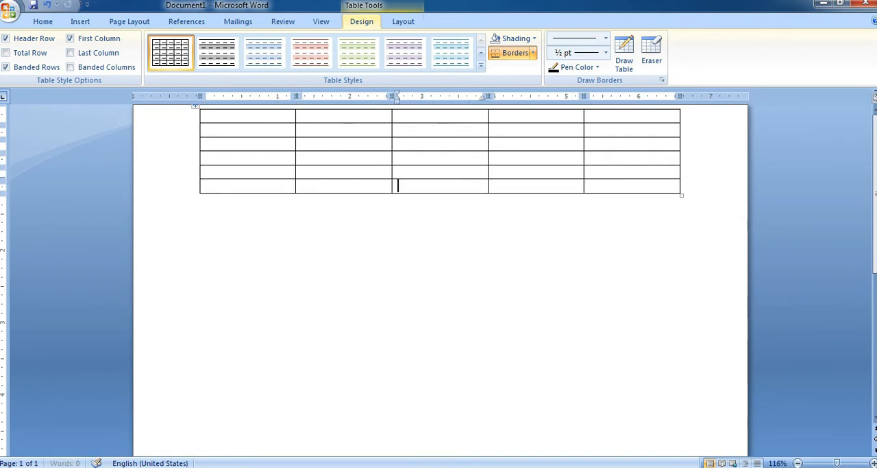
{"action": "key", "text": "Tab"}
{"action": "key", "text": "Tab"}
{"action": "key", "text": "Tab"}
{"action": "key", "text": "Tab"}
{"action": "key", "text": "Tab"}
{"action": "key", "text": "Tab"}
{"action": "key", "text": "Tab"}
{"action": "key", "text": "Tab"}
{"action": "key", "text": "Tab"}
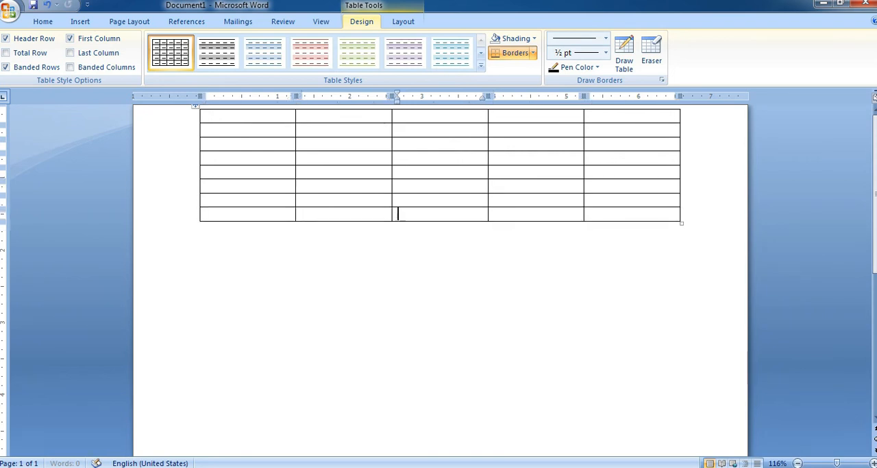
{"action": "key", "text": "Tab"}
{"action": "key", "text": "Tab"}
{"action": "key", "text": "Tab"}
{"action": "key", "text": "Tab"}
{"action": "key", "text": "Tab"}
{"action": "key", "text": "Tab"}
{"action": "key", "text": "Tab"}
{"action": "key", "text": "Tab"}
{"action": "key", "text": "Tab"}
{"action": "key", "text": "Tab"}
{"action": "key", "text": "Tab"}
{"action": "key", "text": "Tab"}
{"action": "key", "text": "Tab"}
{"action": "key", "text": "Tab"}
{"action": "key", "text": "Tab"}
{"action": "key", "text": "Tab"}
{"action": "key", "text": "Tab"}
{"action": "key", "text": "Tab"}
{"action": "key", "text": "Tab"}
{"action": "key", "text": "Tab"}
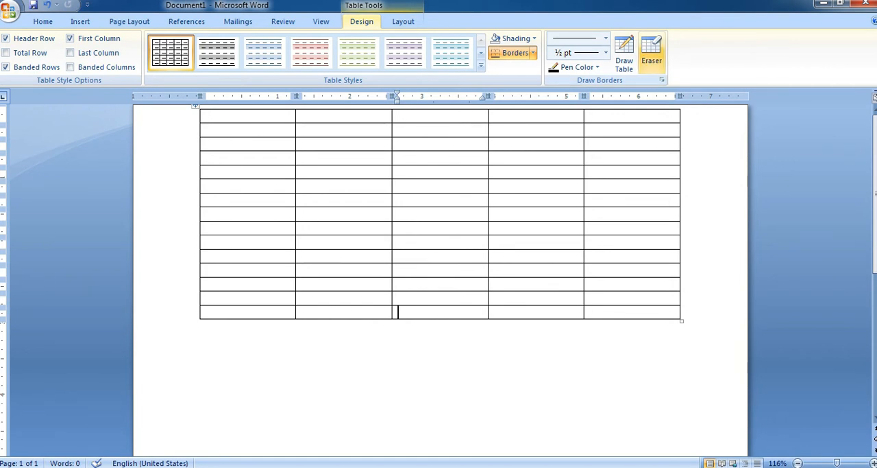
Erase the table's lower rows with the Eraser so that six rows are left.
{"action": "left_click", "coordinate": [652, 51]}
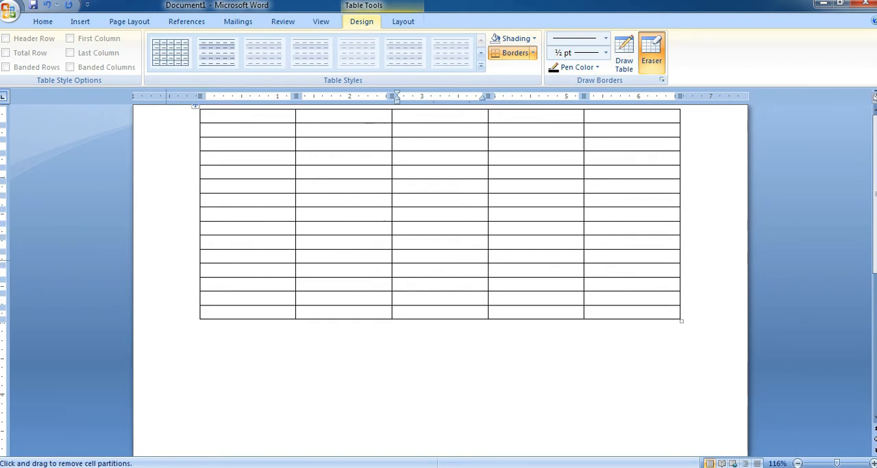
{"action": "mouse_move", "coordinate": [167, 261]}
{"action": "left_mouse_down"}
{"action": "mouse_move", "coordinate": [358, 333]}
{"action": "mouse_move", "coordinate": [725, 342]}
{"action": "left_mouse_up"}
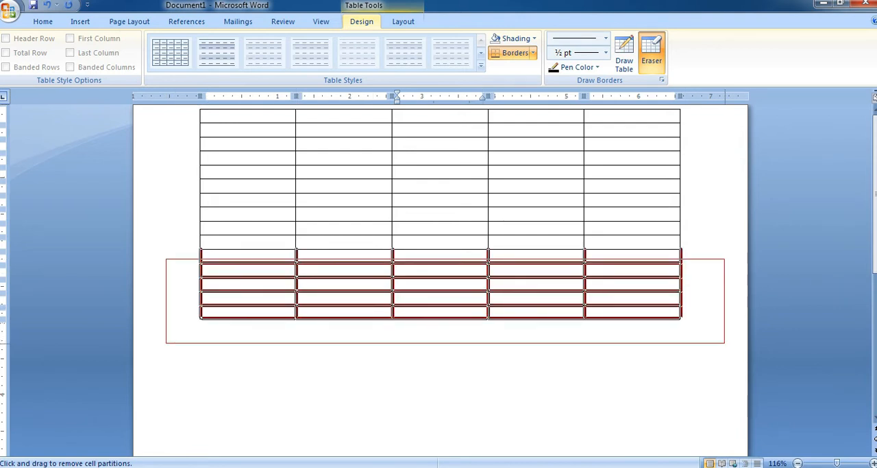
{"action": "left_click_drag", "start_coordinate": [725, 343], "coordinate": [724, 342]}
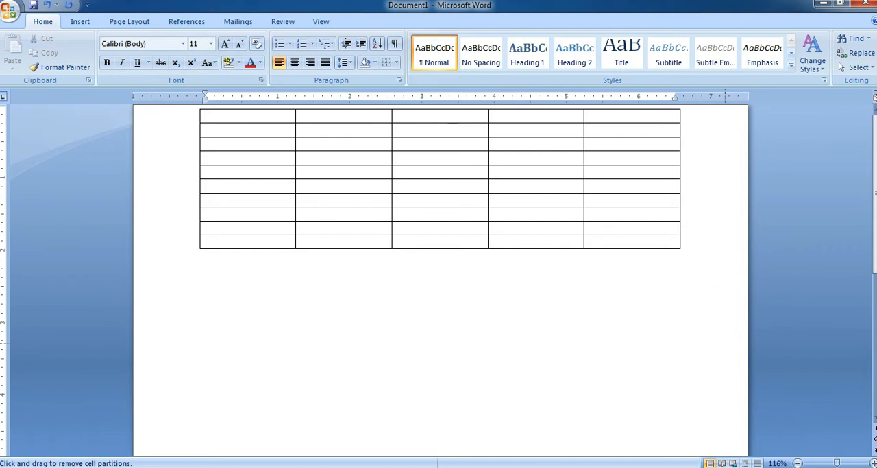
{"action": "mouse_move", "coordinate": [188, 199]}
{"action": "left_mouse_down"}
{"action": "mouse_move", "coordinate": [396, 255]}
{"action": "mouse_move", "coordinate": [682, 295]}
{"action": "mouse_move", "coordinate": [718, 290]}
{"action": "left_mouse_up"}
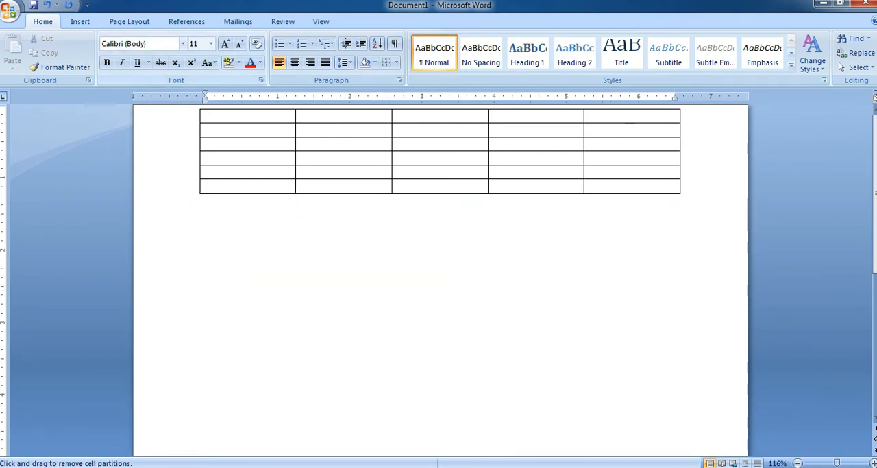
Insert a second table with 10 columns and 5 rows directly below the existing six-row table.
{"action": "left_click", "coordinate": [101, 53]}
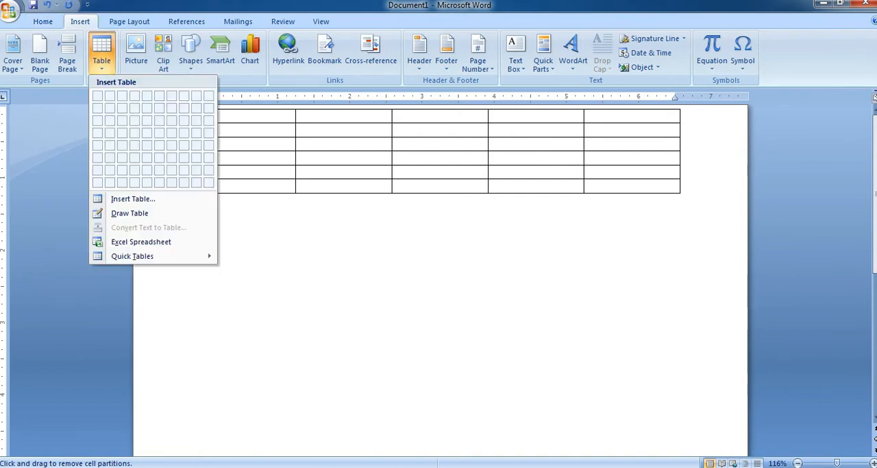
{"action": "key", "text": "Escape"}
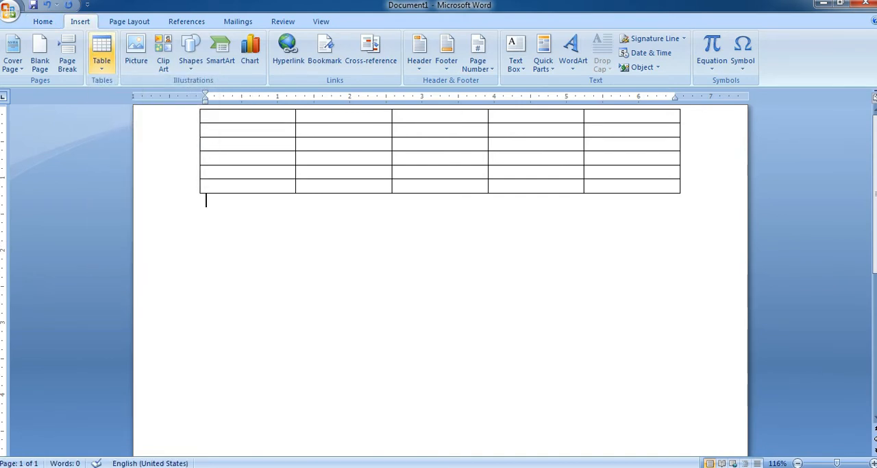
{"action": "left_click", "coordinate": [101, 54]}
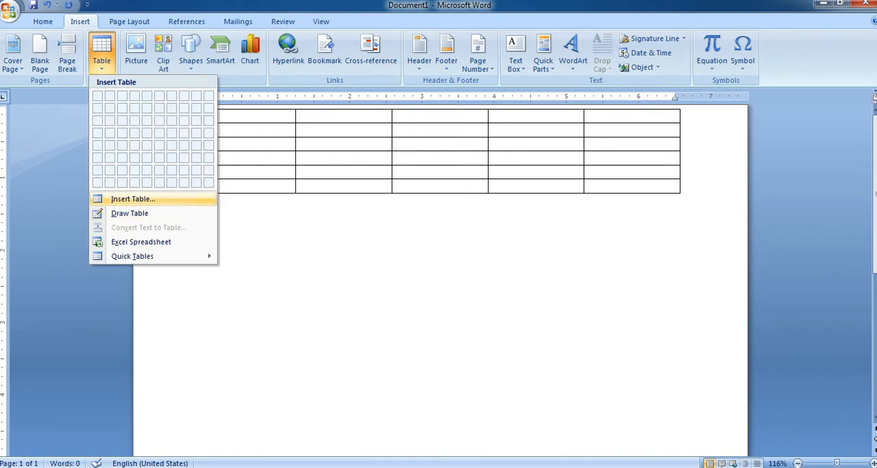
{"action": "left_click", "coordinate": [133, 198]}
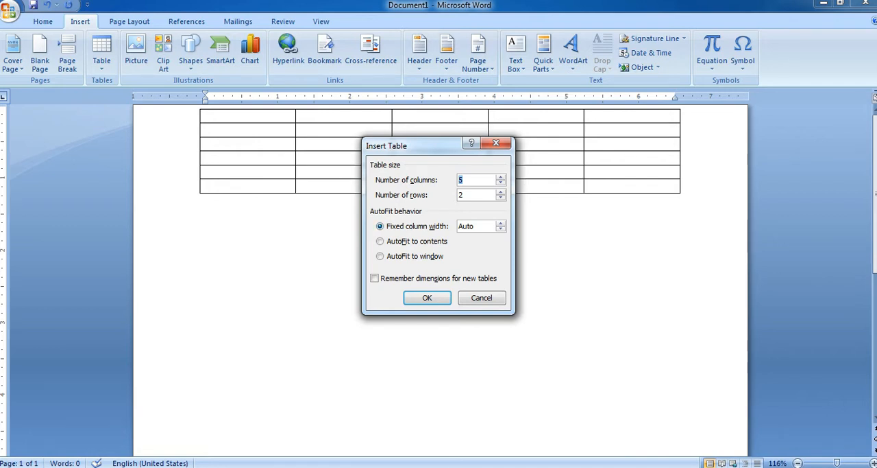
{"action": "type", "text": "10"}
{"action": "key", "text": "Tab"}
{"action": "type", "text": "5"}
{"action": "key", "text": "Return"}
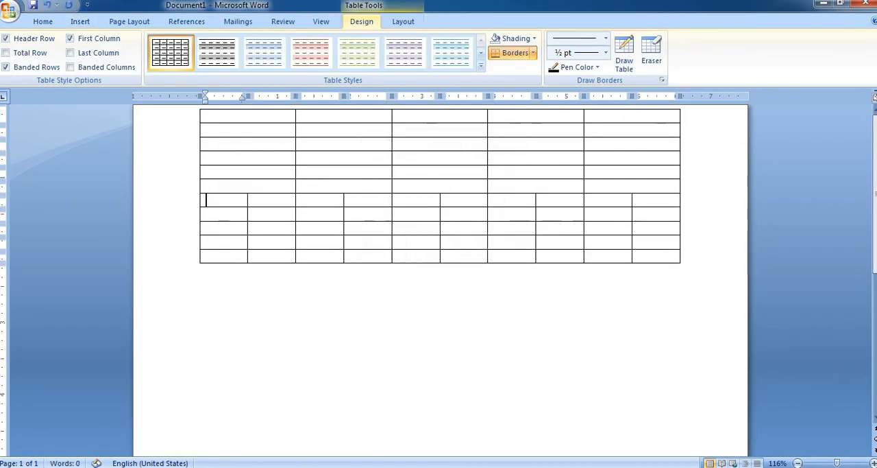
Clear the document's tables and insert a new table with 5 columns and 2 rows.
{"action": "key", "text": "ctrl+a"}
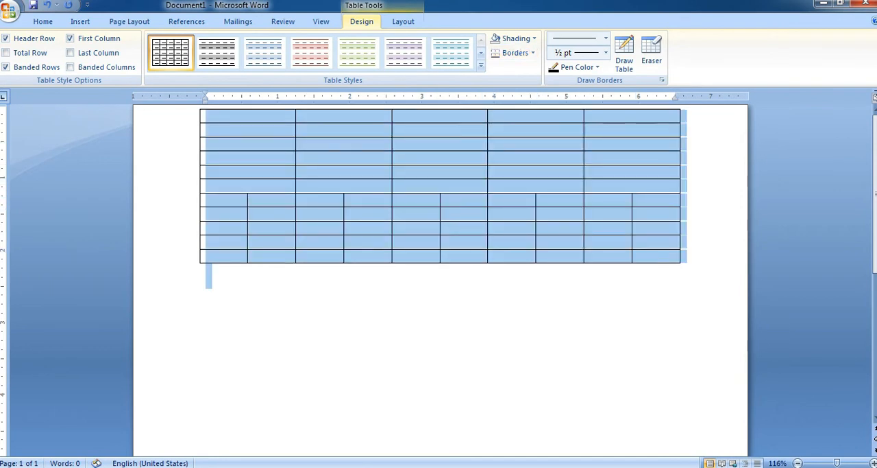
{"action": "key", "text": "Delete"}
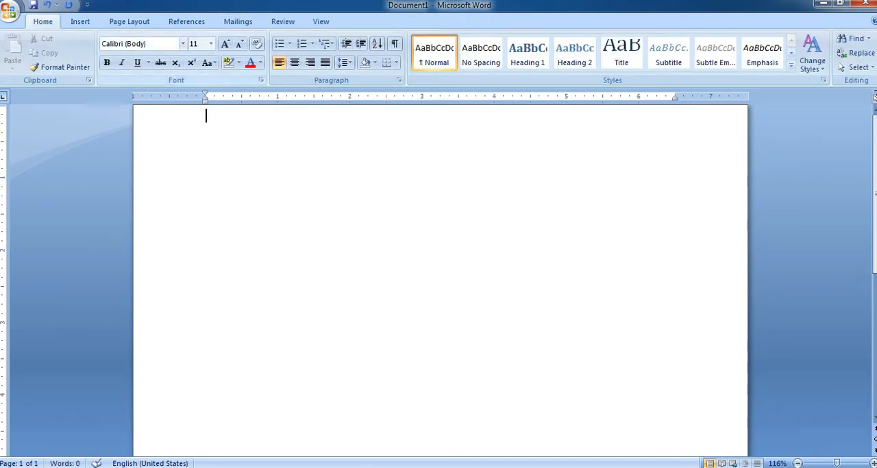
{"action": "left_click", "coordinate": [81, 21]}
{"action": "left_click", "coordinate": [102, 54]}
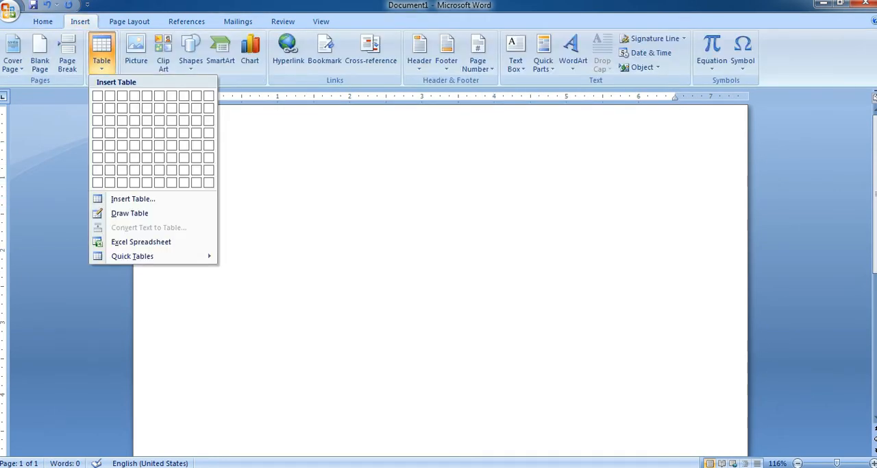
{"action": "left_click", "coordinate": [133, 198]}
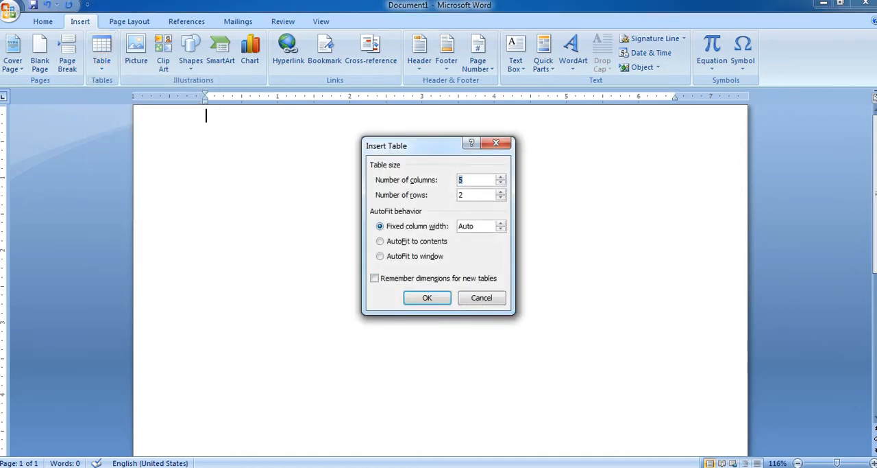
{"action": "left_click", "coordinate": [427, 297]}
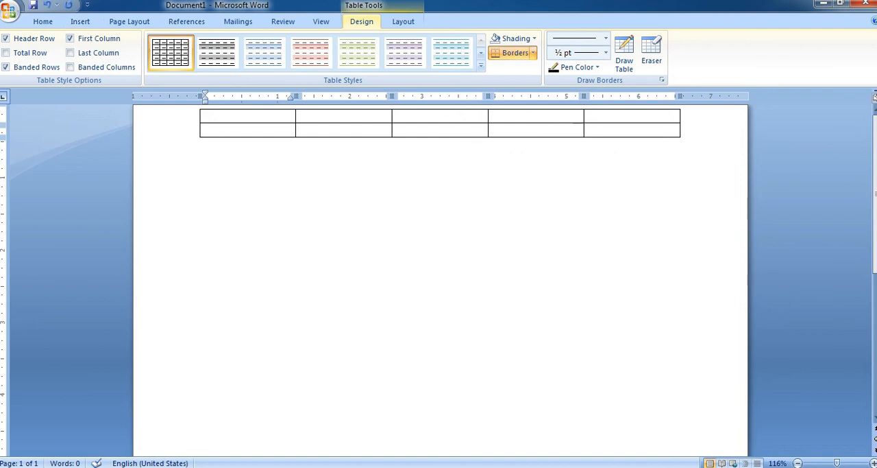
Add new rows below the table's last row until it has four rows.
{"action": "left_click", "coordinate": [603, 130]}
{"action": "key", "text": "Tab"}
{"action": "key", "text": "Tab"}
{"action": "key", "text": "Tab"}
{"action": "key", "text": "Tab"}
{"action": "key", "text": "Tab"}
{"action": "key", "text": "Tab"}
{"action": "key", "text": "Tab"}
{"action": "key", "text": "Tab"}
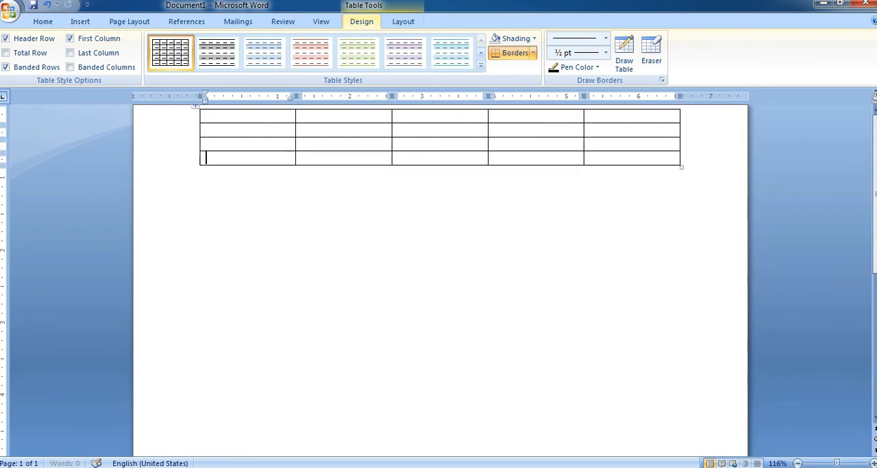
{"action": "key", "text": "Tab"}
{"action": "key", "text": "ctrl+a"}
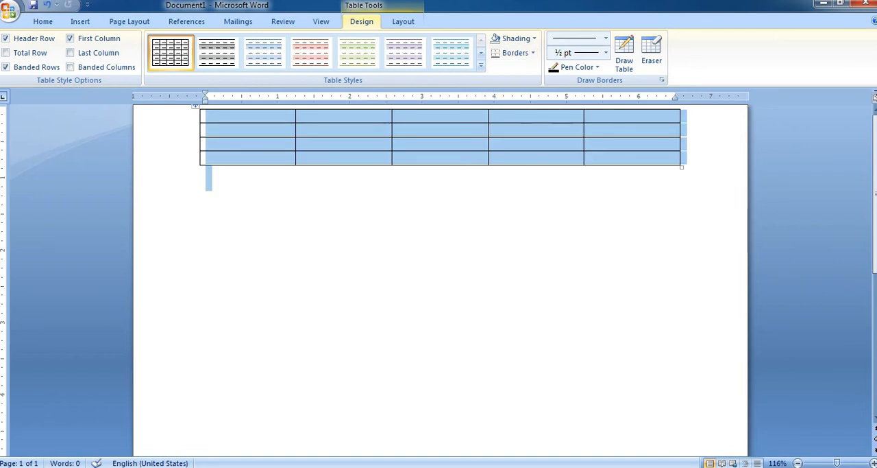
{"action": "left_click", "coordinate": [207, 175]}
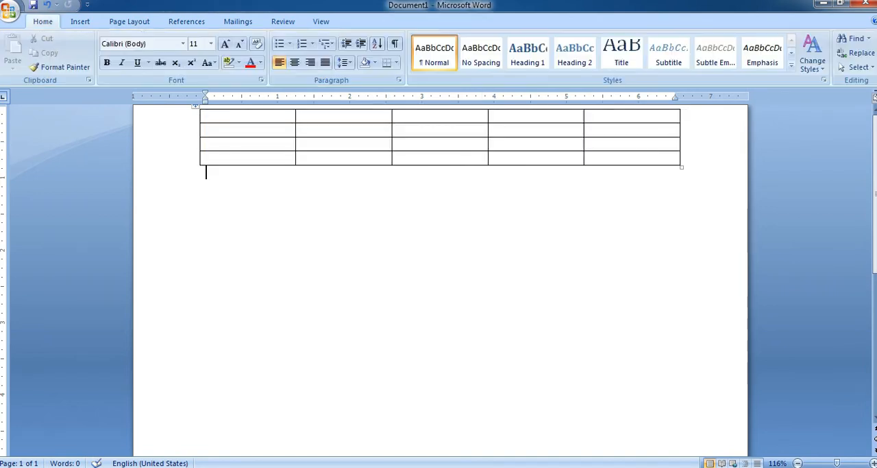
Delete the four-row table so that the document is empty.
{"action": "left_click", "coordinate": [80, 22]}
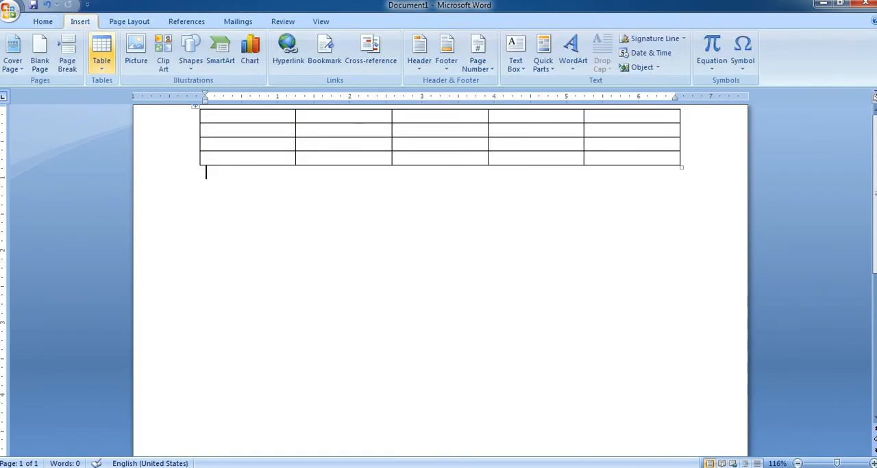
{"action": "left_click", "coordinate": [101, 55]}
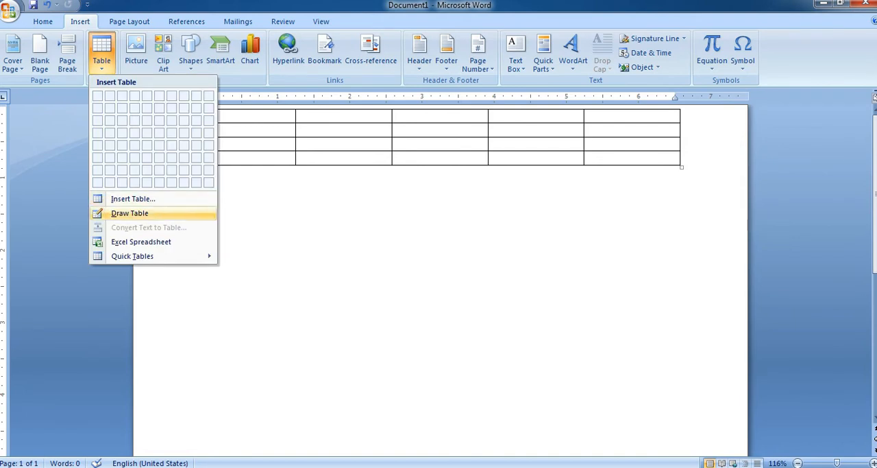
{"action": "left_click", "coordinate": [130, 213]}
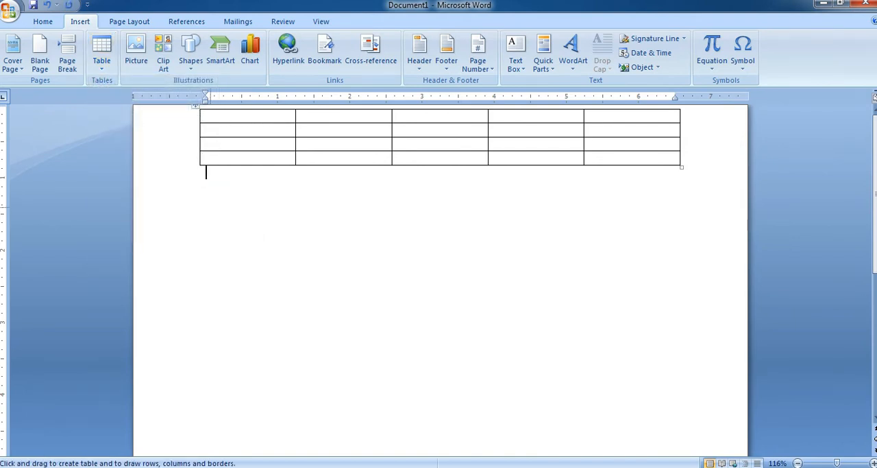
{"action": "key", "text": "ctrl+a"}
{"action": "key", "text": "Delete"}
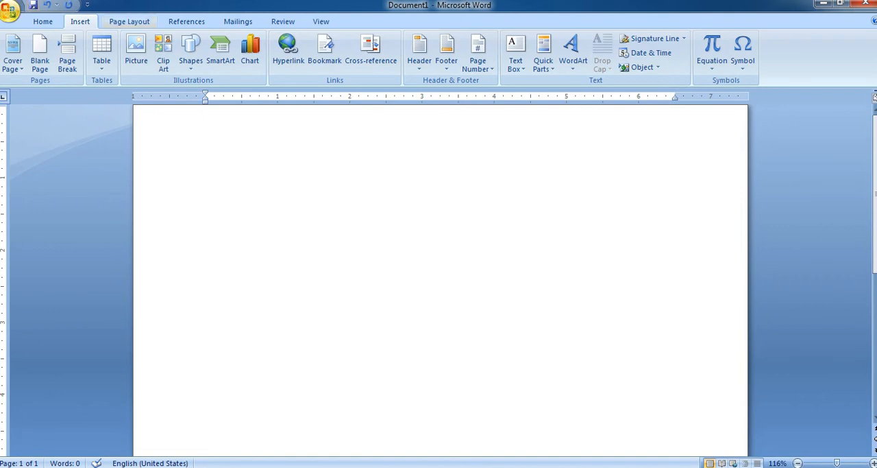
Draw a table outline about 7.7 inches wide across the page and split off a top row about 1.1 inches high.
{"action": "left_click", "coordinate": [102, 53]}
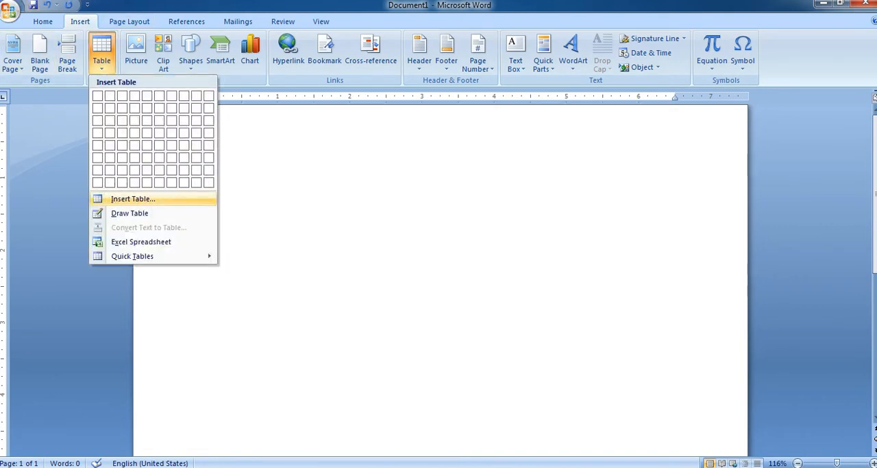
{"action": "left_click", "coordinate": [130, 212]}
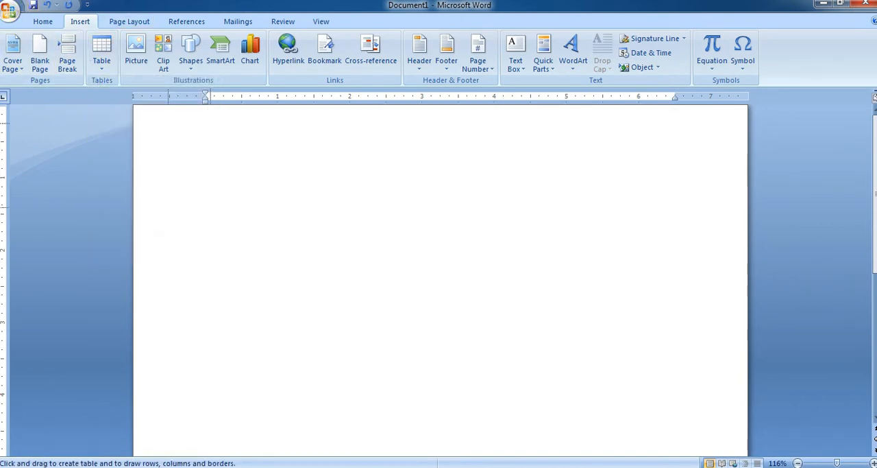
{"action": "mouse_move", "coordinate": [164, 113]}
{"action": "left_mouse_down"}
{"action": "mouse_move", "coordinate": [188, 176]}
{"action": "mouse_move", "coordinate": [164, 368]}
{"action": "mouse_move", "coordinate": [637, 409]}
{"action": "mouse_move", "coordinate": [164, 452]}
{"action": "mouse_move", "coordinate": [721, 456]}
{"action": "mouse_move", "coordinate": [709, 435]}
{"action": "mouse_move", "coordinate": [723, 455]}
{"action": "left_mouse_up"}
{"action": "left_click_drag", "start_coordinate": [167, 192], "coordinate": [296, 193]}
{"action": "left_click_drag", "start_coordinate": [560, 192], "coordinate": [560, 192]}
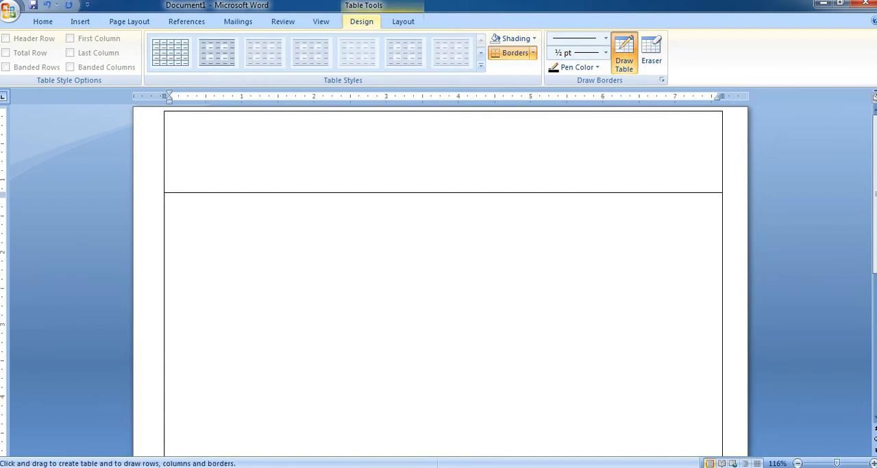
Draw a short divider in the top row, three full-height column lines, and another row line below the first.
{"action": "left_click_drag", "start_coordinate": [307, 110], "coordinate": [307, 173]}
{"action": "left_click_drag", "start_coordinate": [284, 112], "coordinate": [284, 452]}
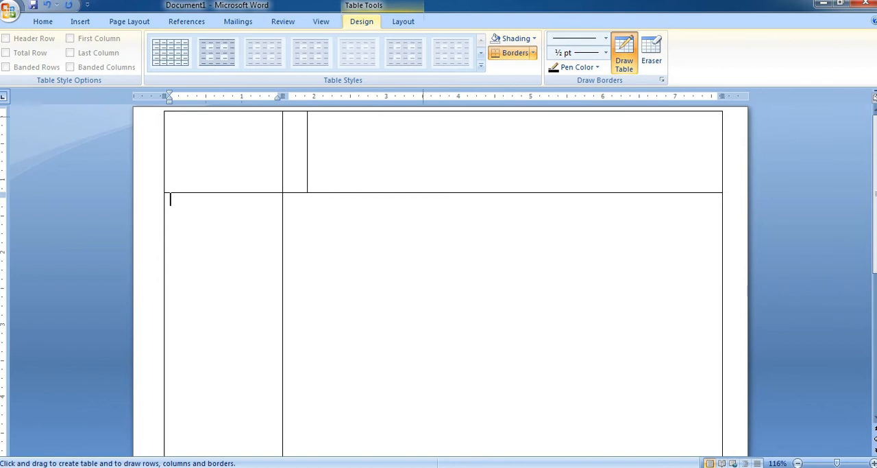
{"action": "left_click_drag", "start_coordinate": [642, 112], "coordinate": [639, 288]}
{"action": "left_click_drag", "start_coordinate": [662, 112], "coordinate": [661, 165]}
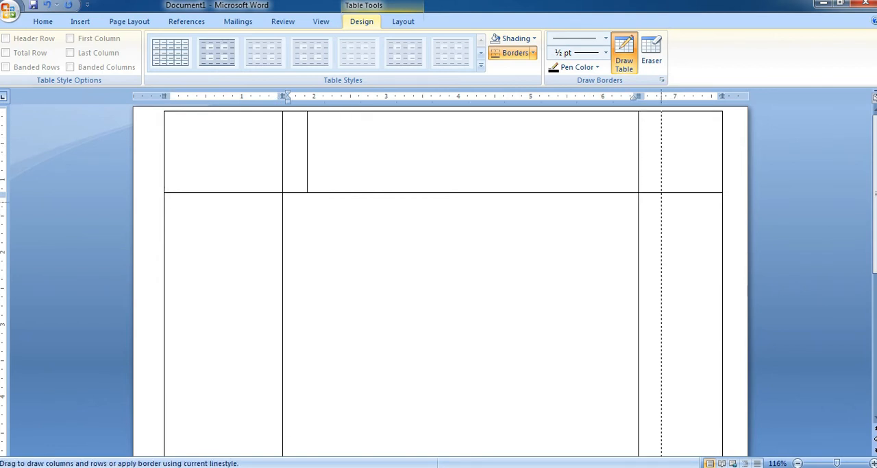
{"action": "left_click_drag", "start_coordinate": [661, 425], "coordinate": [662, 452]}
{"action": "mouse_move", "coordinate": [166, 207]}
{"action": "left_mouse_down"}
{"action": "mouse_move", "coordinate": [525, 208]}
{"action": "mouse_move", "coordinate": [711, 194]}
{"action": "mouse_move", "coordinate": [727, 209]}
{"action": "left_mouse_up"}
Choose a 3 pt thin-thick line style and draw a horizontal row line across the full table width.
{"action": "scroll", "coordinate": [151, 208], "scroll_direction": "down", "scroll_amount": 8}
{"action": "scroll", "coordinate": [438, 274], "scroll_direction": "up", "scroll_amount": 2}
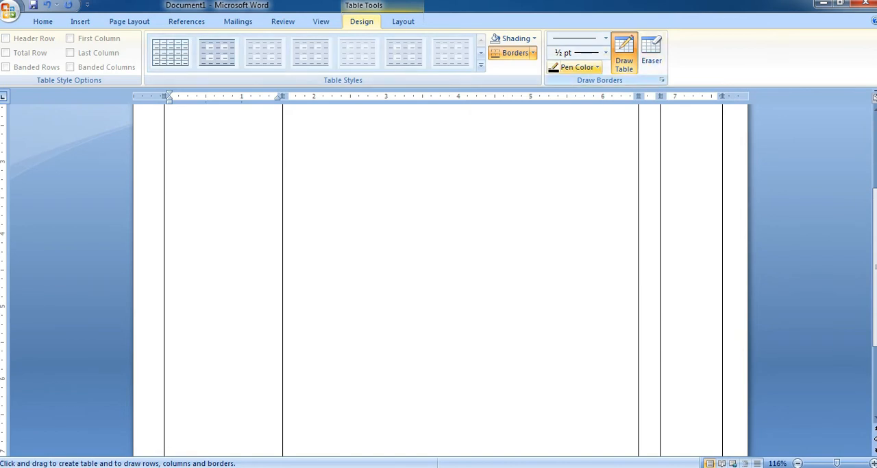
{"action": "left_click", "coordinate": [577, 67]}
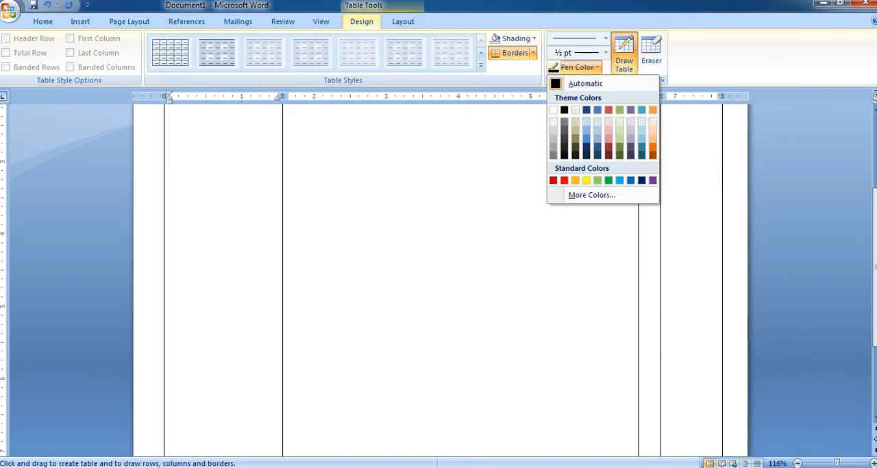
{"action": "left_click", "coordinate": [655, 53]}
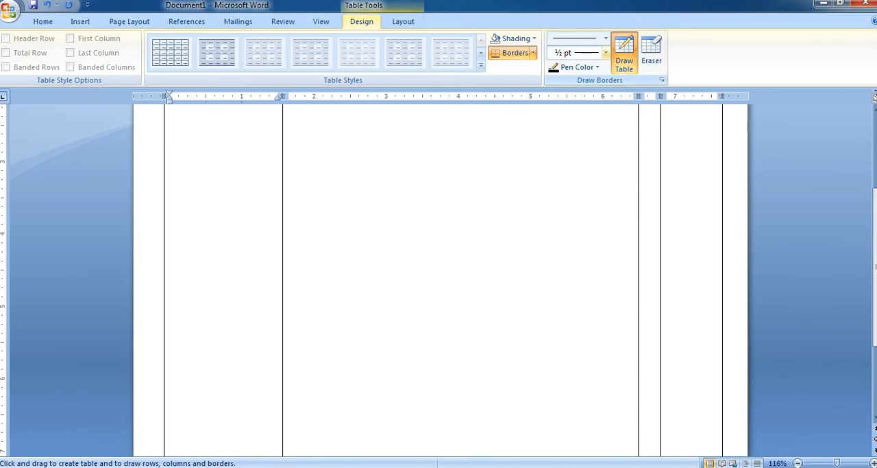
{"action": "left_click", "coordinate": [606, 53]}
{"action": "left_click", "coordinate": [580, 205]}
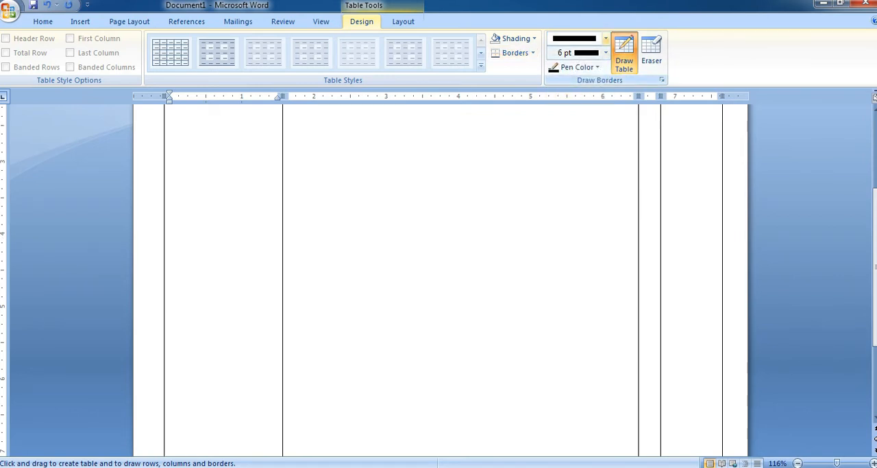
{"action": "left_click", "coordinate": [605, 38]}
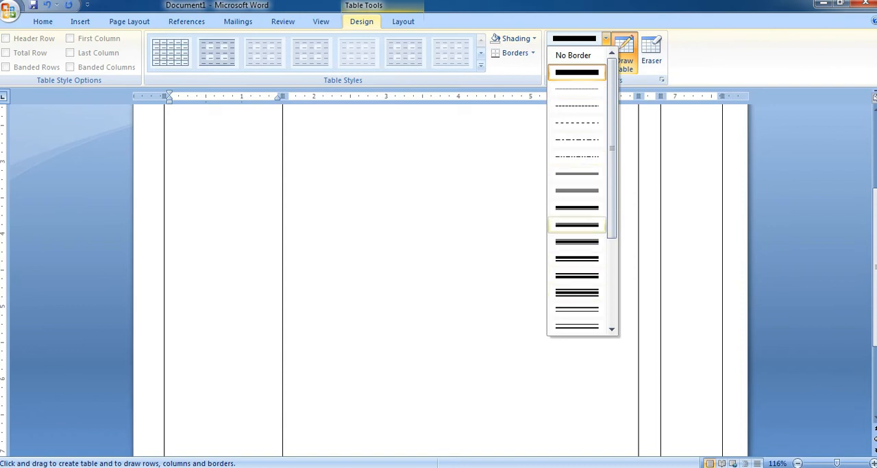
{"action": "left_click", "coordinate": [577, 224]}
{"action": "left_click_drag", "start_coordinate": [167, 135], "coordinate": [722, 135]}
{"action": "scroll", "coordinate": [371, 168], "scroll_direction": "up", "scroll_amount": 3}
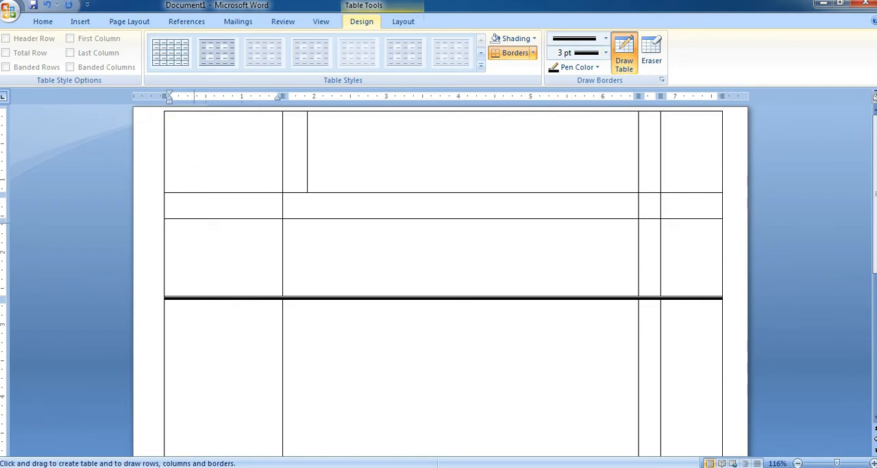
Delete the whole hand-drawn table from the document.
{"action": "left_click", "coordinate": [81, 21]}
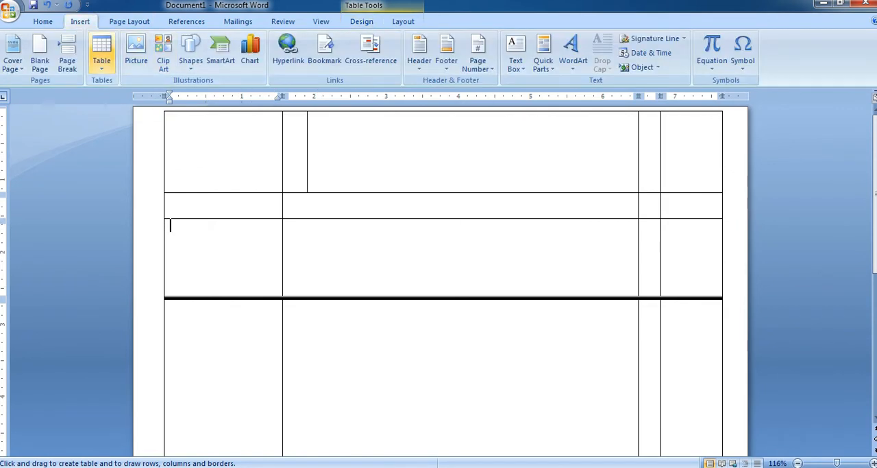
{"action": "left_click", "coordinate": [102, 52]}
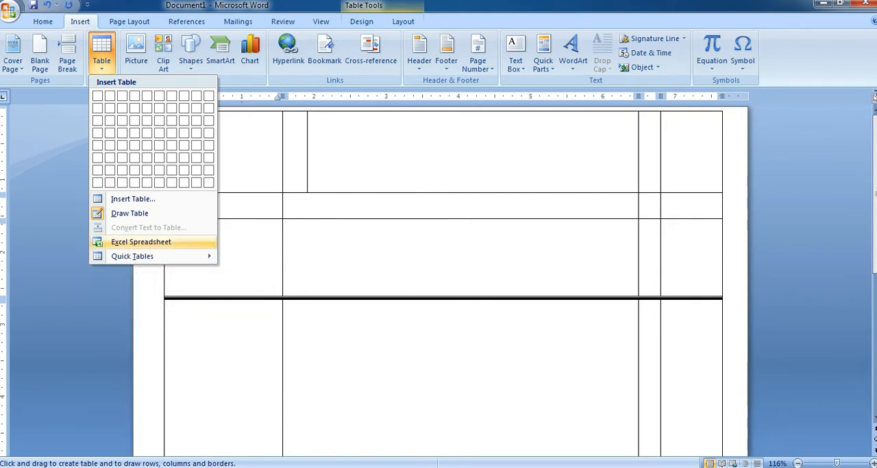
{"action": "left_click", "coordinate": [167, 215]}
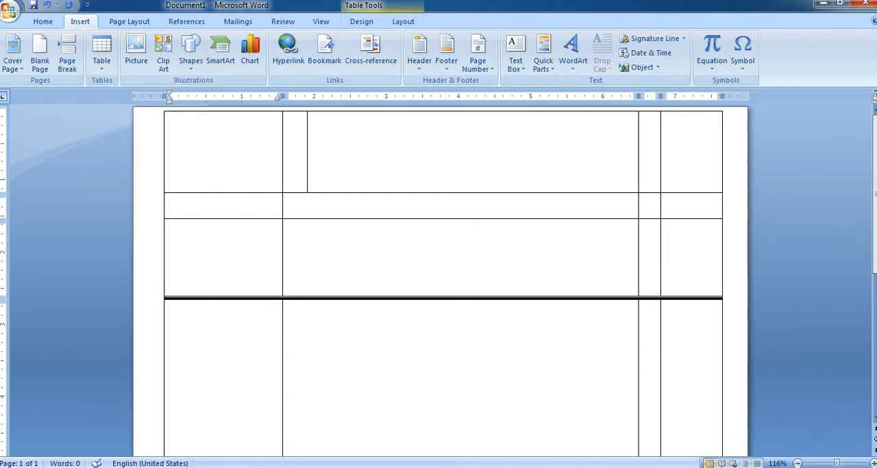
{"action": "key", "text": "ctrl+a"}
{"action": "key", "text": "Delete"}
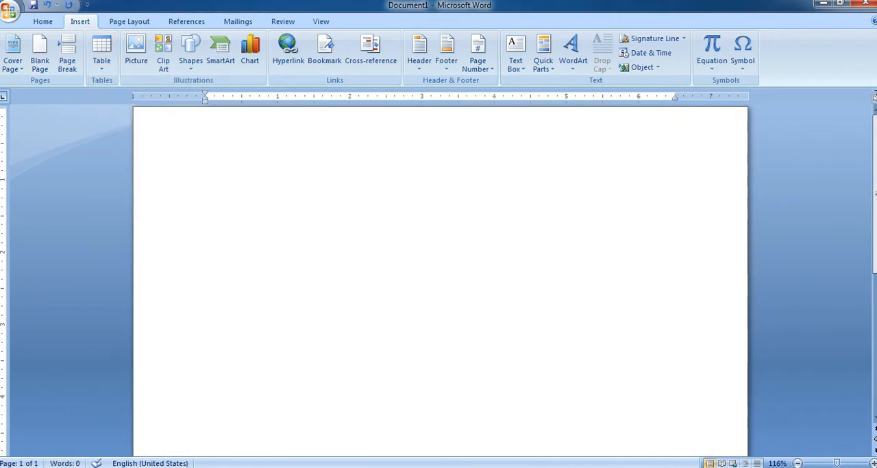
Generate sample paragraphs in the empty document with =rand() and select all of the text.
{"action": "type", "text": "=r"}
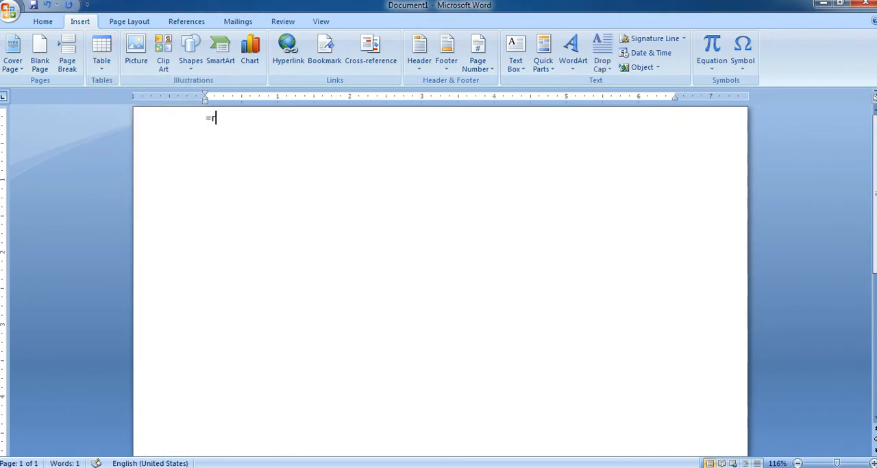
{"action": "type", "text": "and()"}
{"action": "key", "text": "Return"}
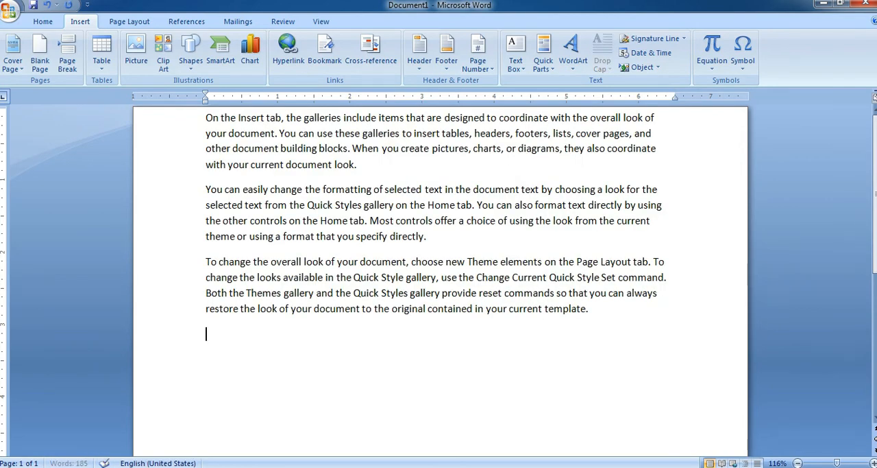
{"action": "key", "text": "ctrl+a"}
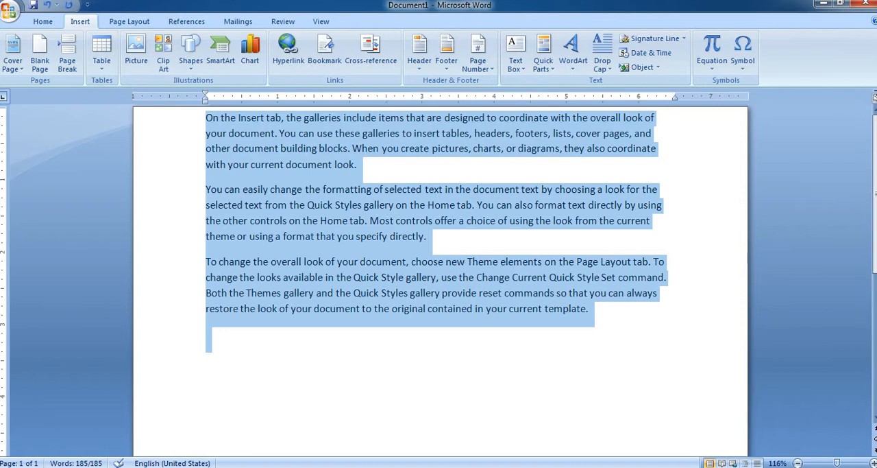
Convert the selected paragraphs into a one-column table with the text separated at paragraphs, and place the cursor below it.
{"action": "left_click", "coordinate": [101, 51]}
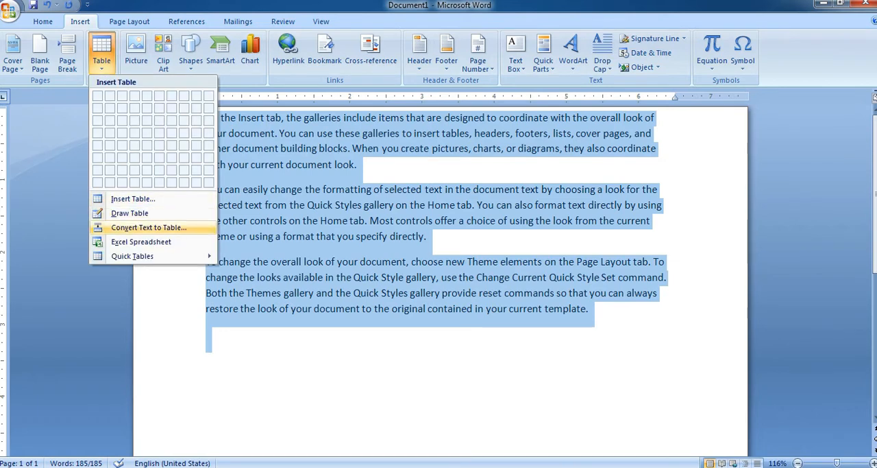
{"action": "left_click", "coordinate": [149, 227]}
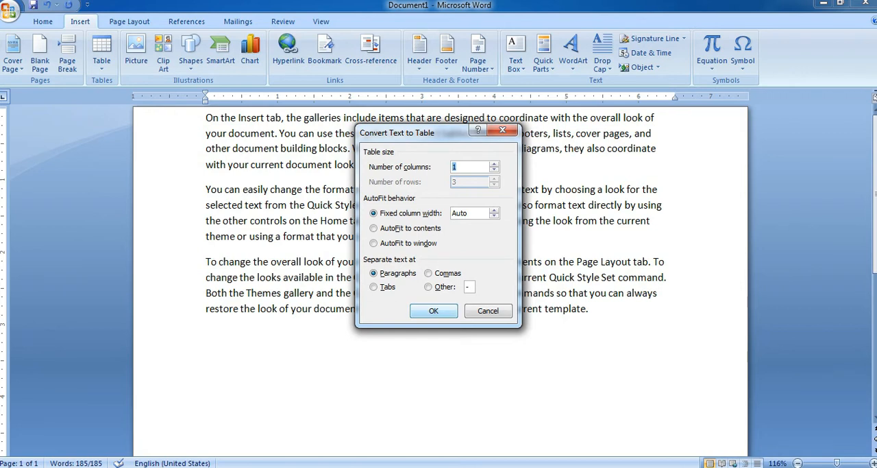
{"action": "left_click", "coordinate": [434, 310]}
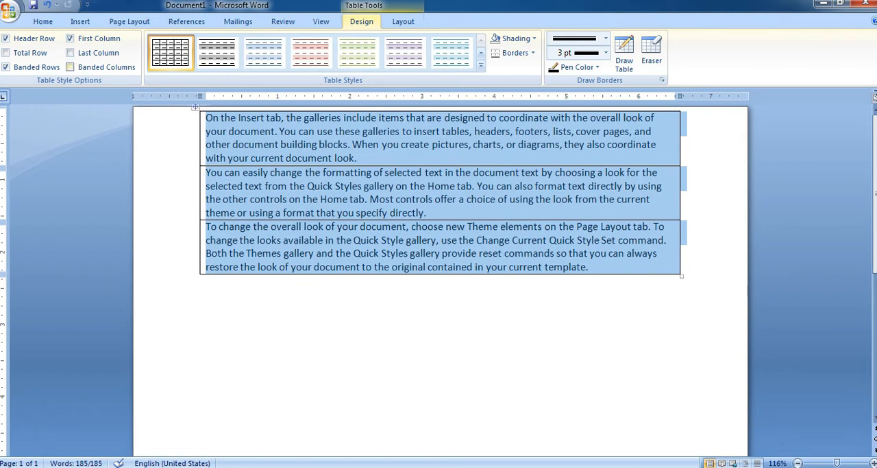
{"action": "left_click", "coordinate": [80, 22]}
{"action": "left_click", "coordinate": [207, 281]}
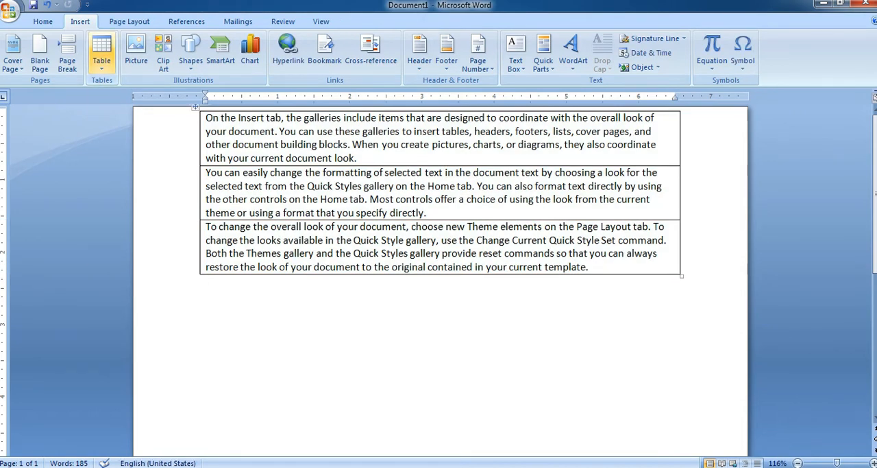
Delete the converted table and all its text to leave the document empty.
{"action": "left_click", "coordinate": [102, 55]}
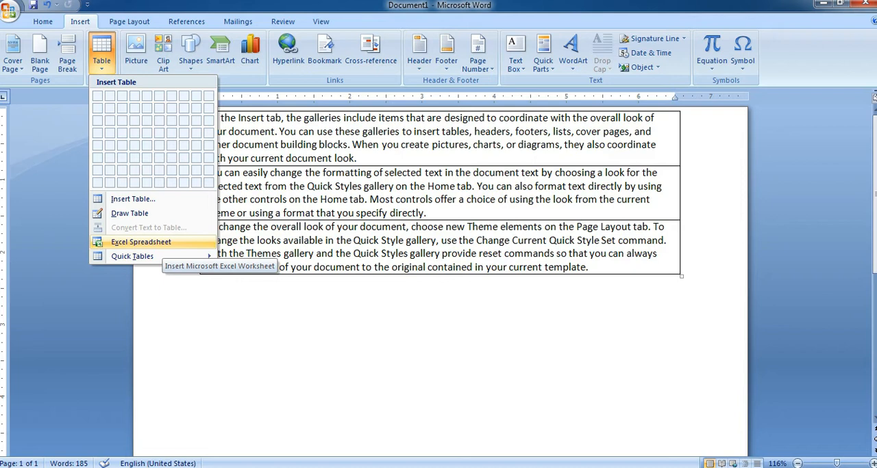
{"action": "key", "text": "Escape"}
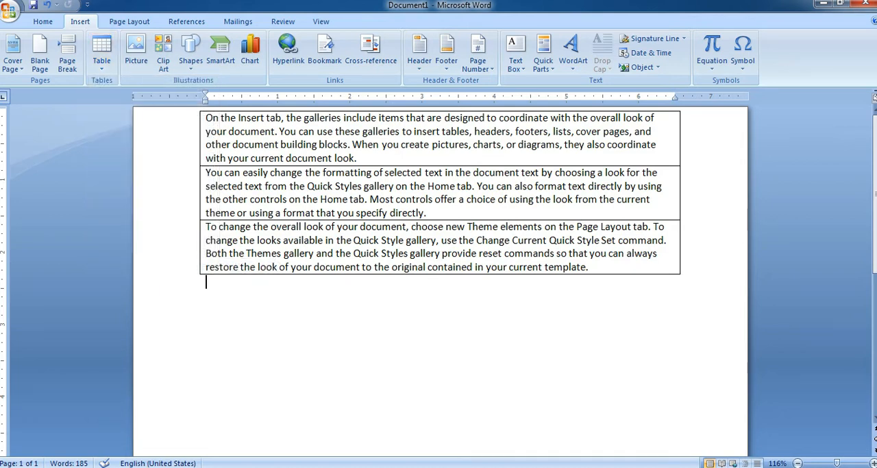
{"action": "left_click", "coordinate": [101, 54]}
{"action": "left_click", "coordinate": [208, 281]}
{"action": "key", "text": "ctrl+a"}
{"action": "key", "text": "Delete"}
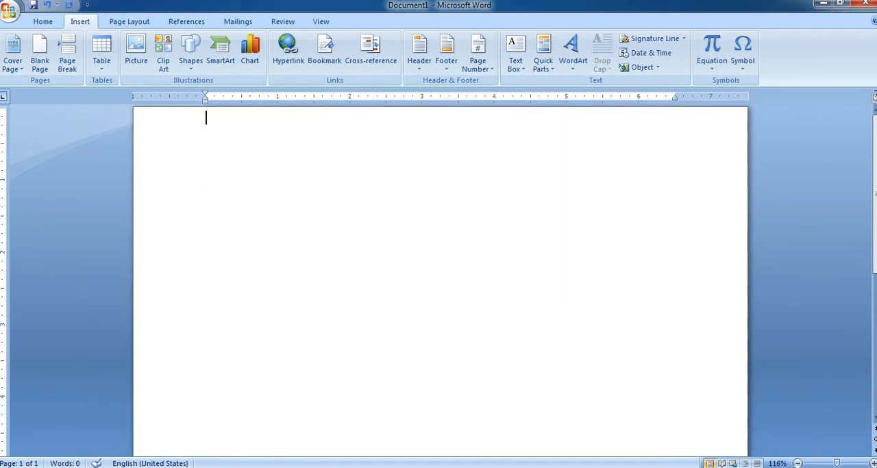
Insert an Excel spreadsheet into the document and enter the headings name, add and mob in cells A1 to C1.
{"action": "left_click", "coordinate": [102, 54]}
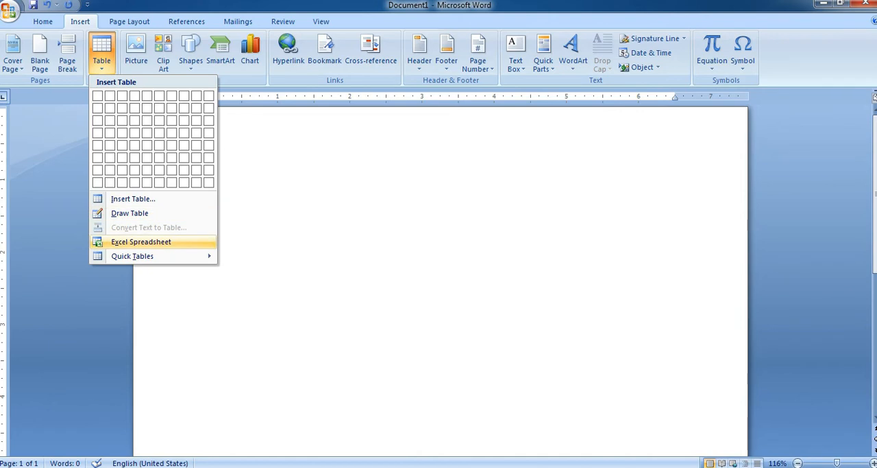
{"action": "left_click", "coordinate": [141, 242]}
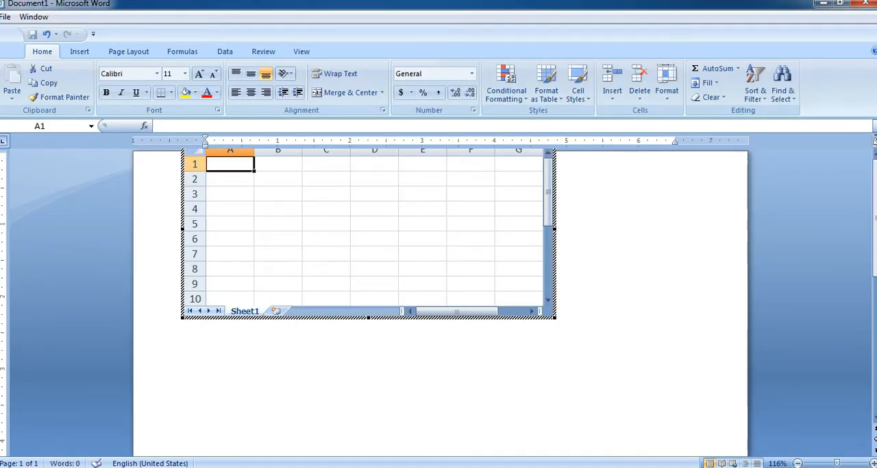
{"action": "type", "text": "name"}
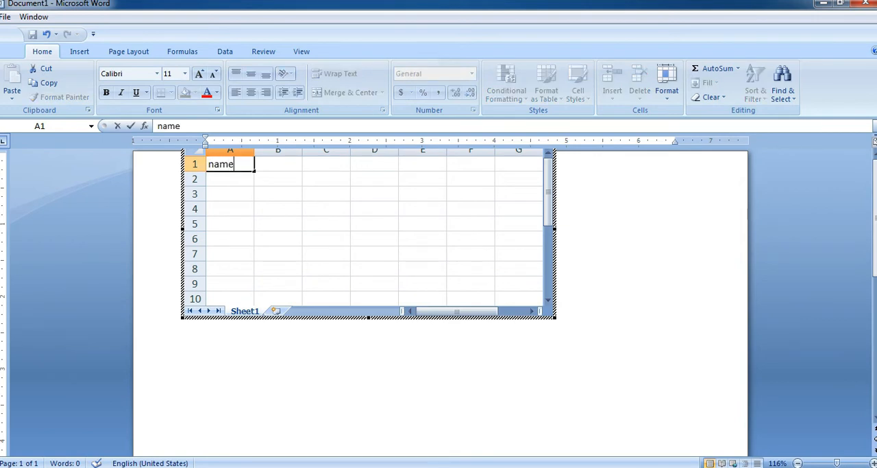
{"action": "key", "text": "Tab"}
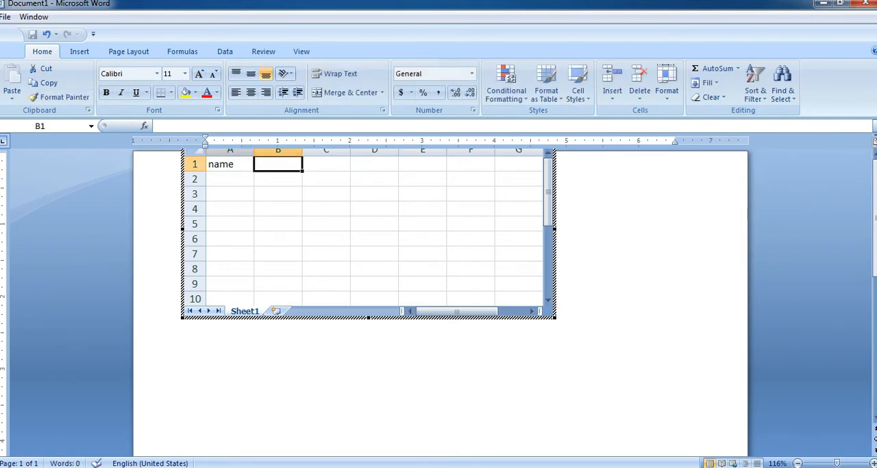
{"action": "type", "text": "add"}
{"action": "key", "text": "Tab"}
{"action": "type", "text": "mob"}
{"action": "key", "text": "Tab"}
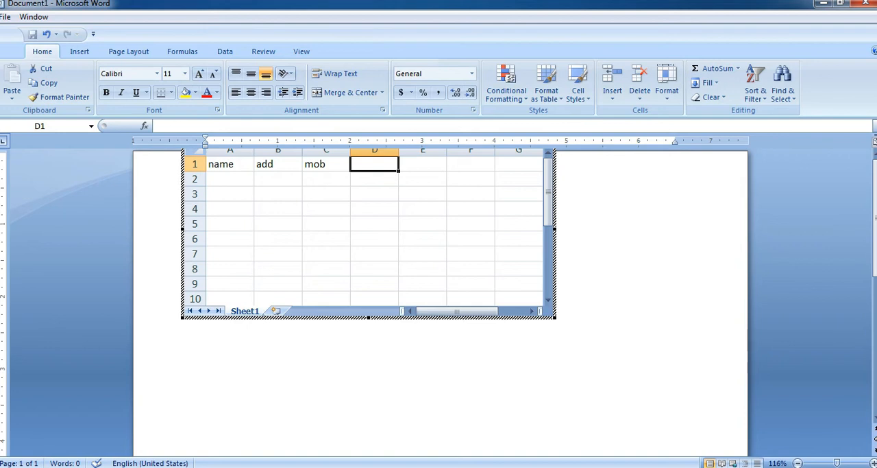
Add a second worksheet to the embedded spreadsheet and rename Sheet1 as sales.
{"action": "left_click", "coordinate": [276, 311]}
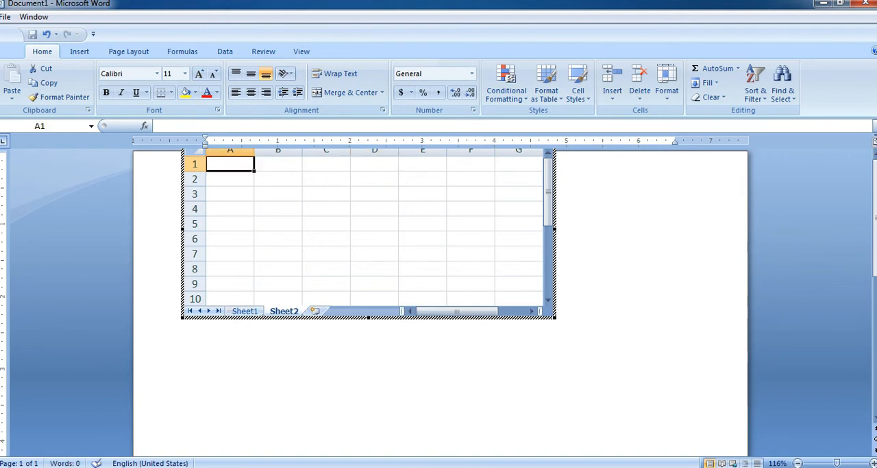
{"action": "left_click", "coordinate": [244, 311]}
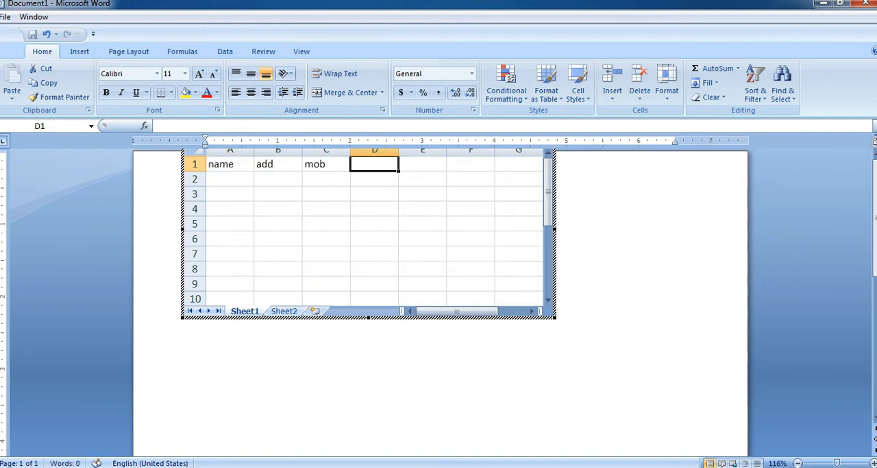
{"action": "right_click", "coordinate": [245, 311]}
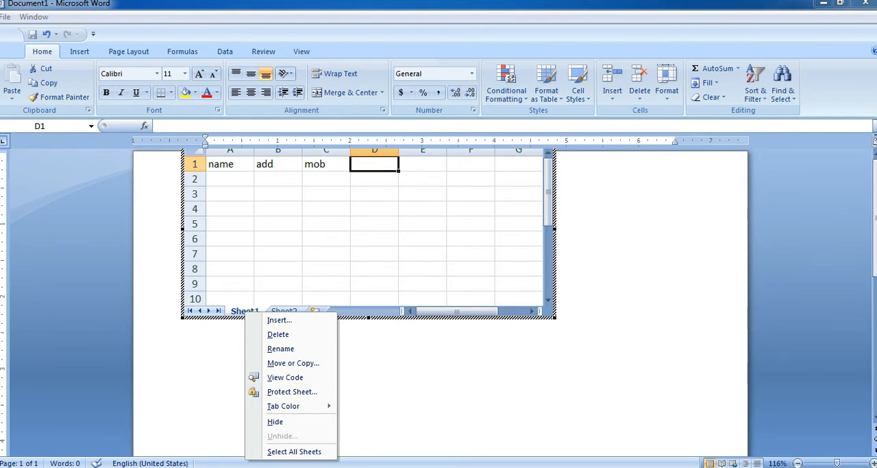
{"action": "right_click", "coordinate": [243, 310]}
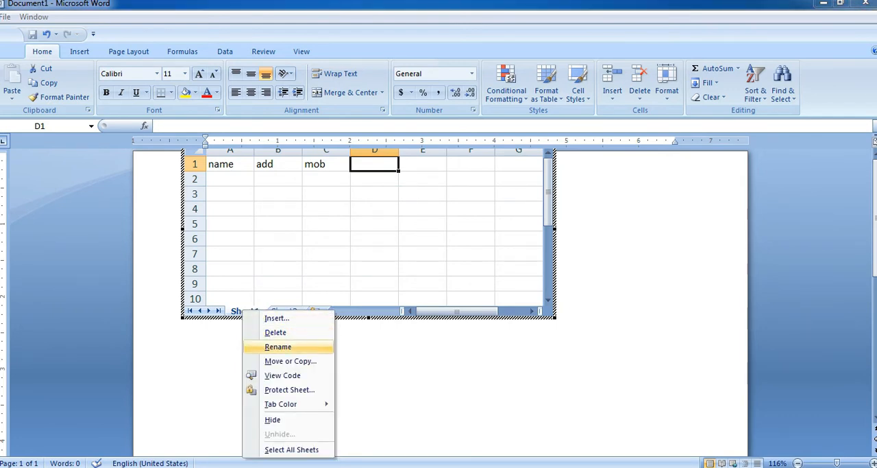
{"action": "left_click", "coordinate": [278, 346]}
{"action": "type", "text": "sales"}
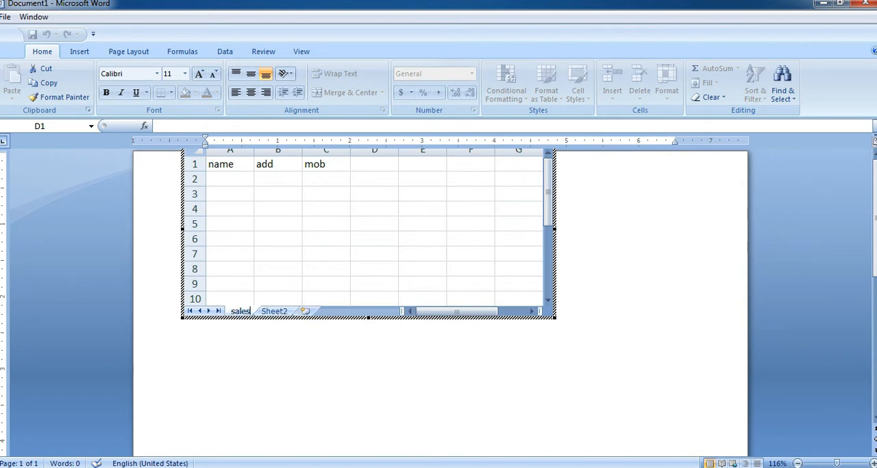
{"action": "key", "text": "Return"}
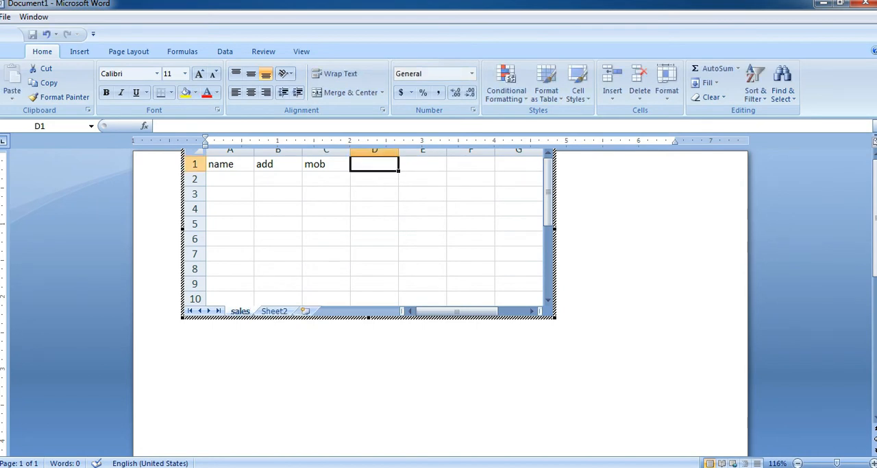
Try to rename Sheet2 as puchase and leave spreadsheet editing.
{"action": "left_click", "coordinate": [274, 311]}
{"action": "right_click", "coordinate": [275, 311]}
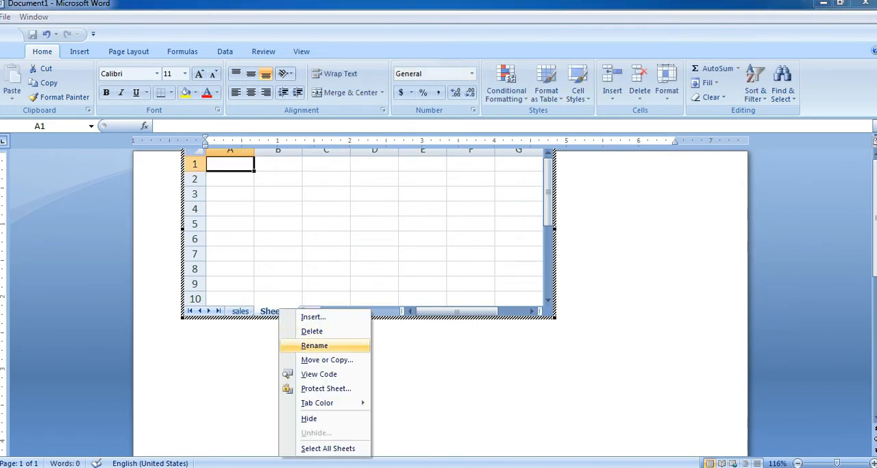
{"action": "type", "text": "p"}
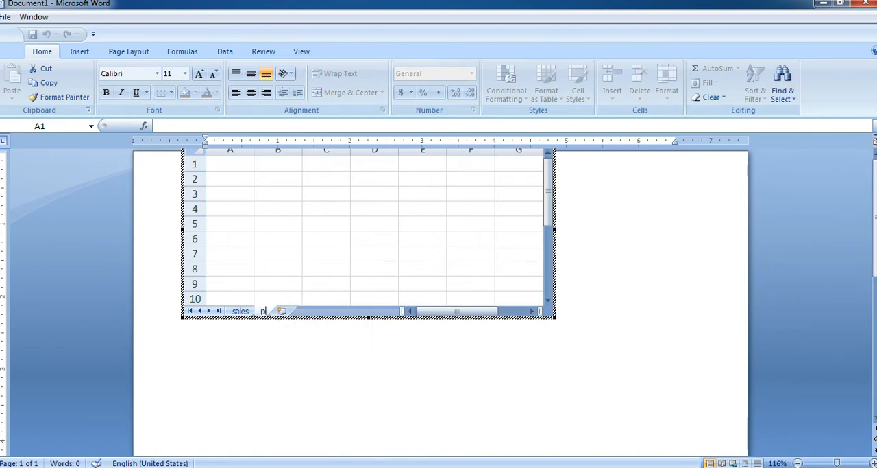
{"action": "type", "text": "uchase"}
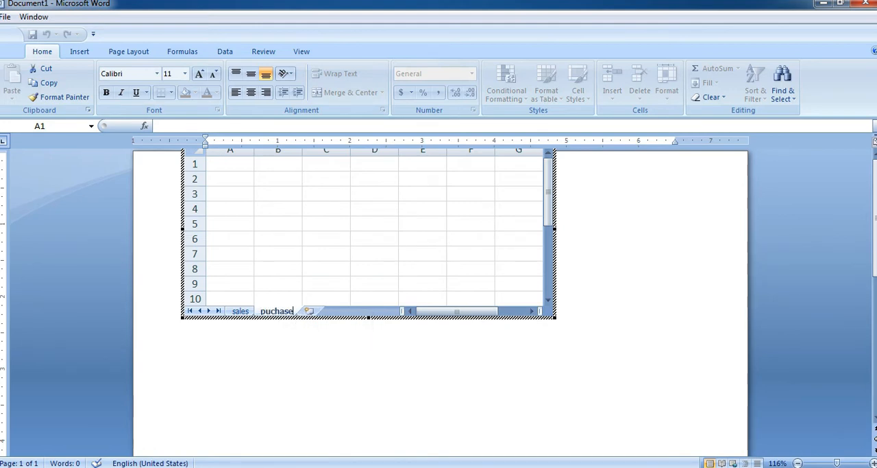
{"action": "left_click", "coordinate": [425, 384]}
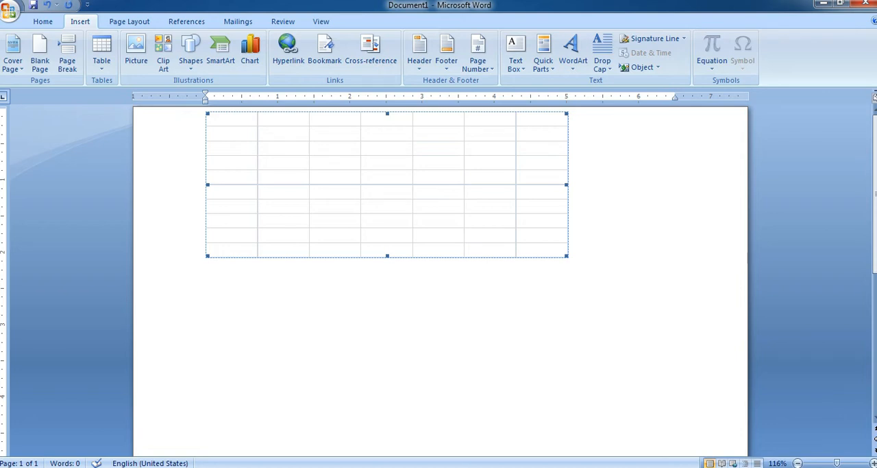
Reopen the embedded spreadsheet, apply All Borders to every cell of Sheet2, and return to the document.
{"action": "double_click", "coordinate": [387, 185]}
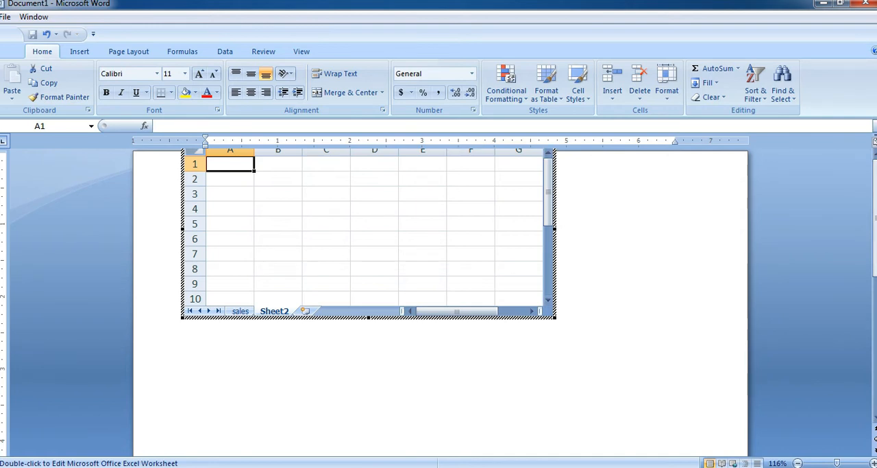
{"action": "left_click", "coordinate": [195, 150]}
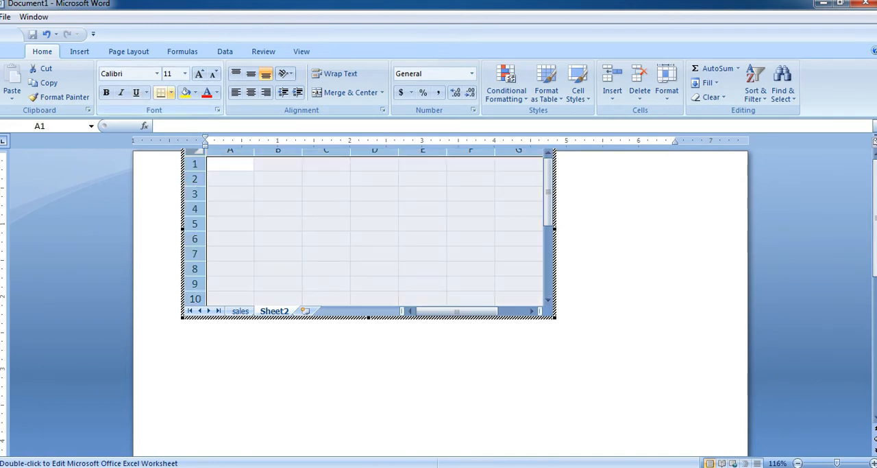
{"action": "left_click", "coordinate": [170, 93]}
{"action": "left_click", "coordinate": [194, 196]}
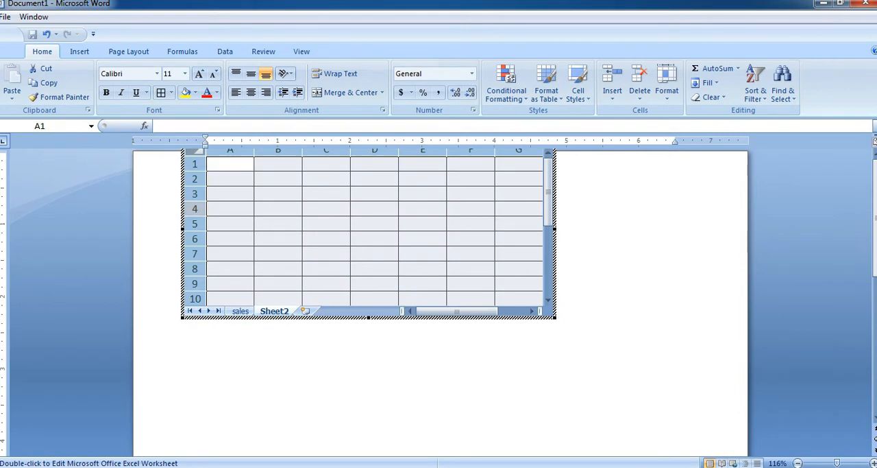
{"action": "left_click", "coordinate": [288, 374]}
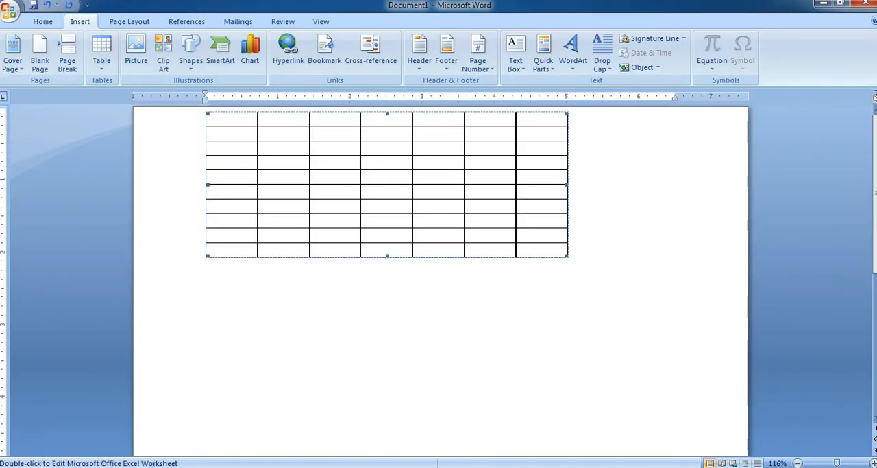
Reopen the embedded spreadsheet and apply All Borders to every cell of the sales sheet.
{"action": "double_click", "coordinate": [387, 184]}
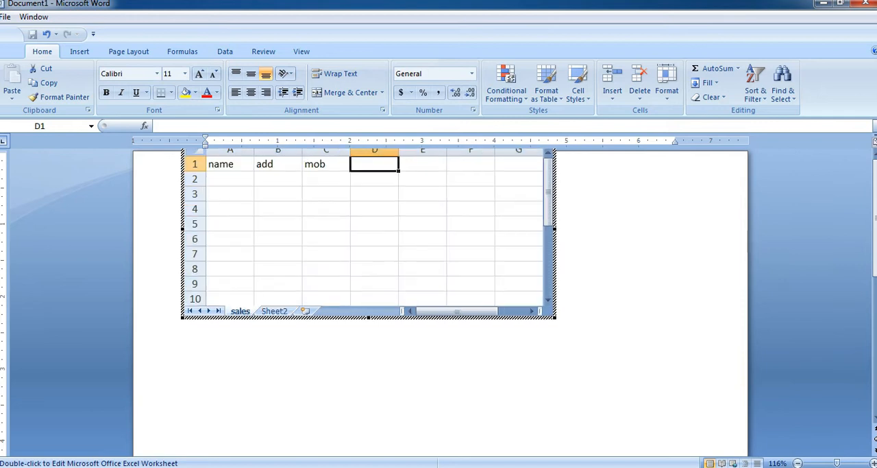
{"action": "key", "text": "ctrl+a"}
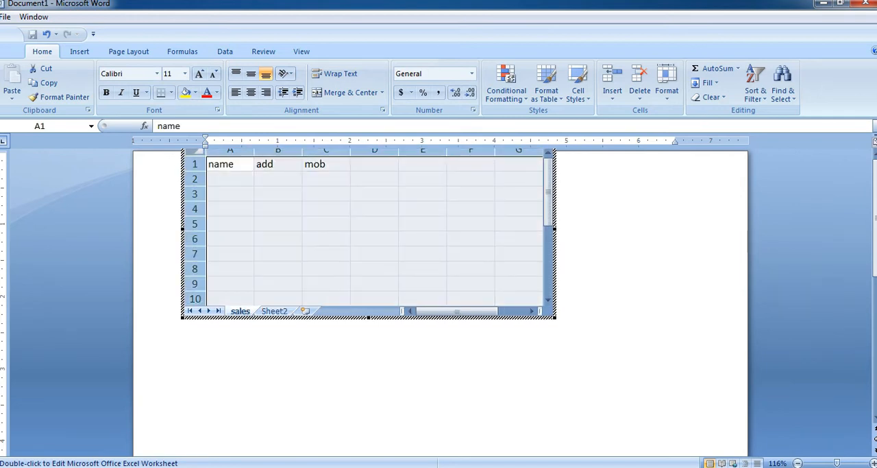
{"action": "left_click", "coordinate": [171, 91]}
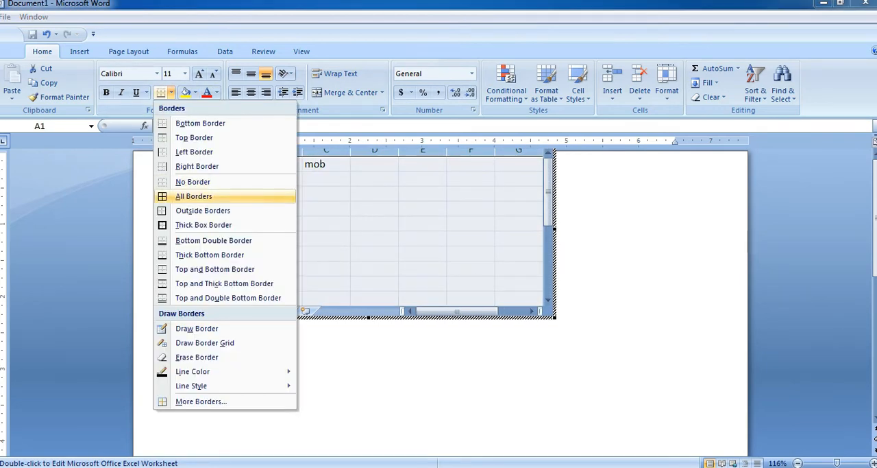
{"action": "left_click", "coordinate": [193, 196]}
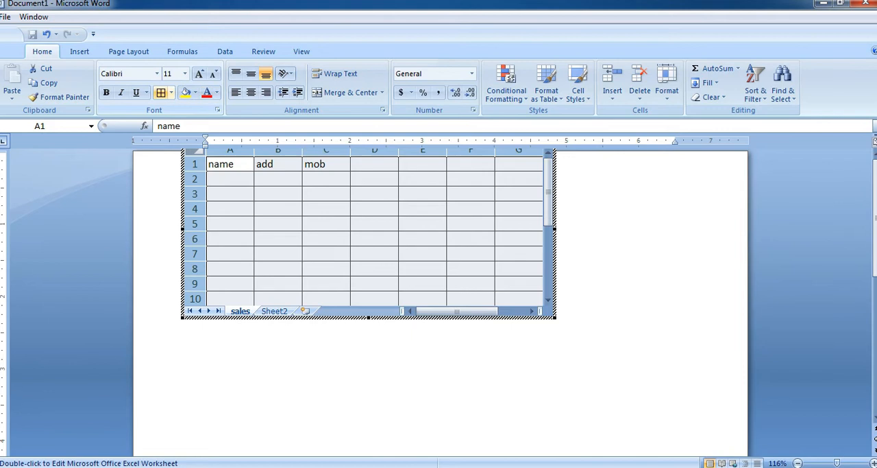
Leave spreadsheet editing and delete the embedded spreadsheet from the document.
{"action": "left_click", "coordinate": [79, 51]}
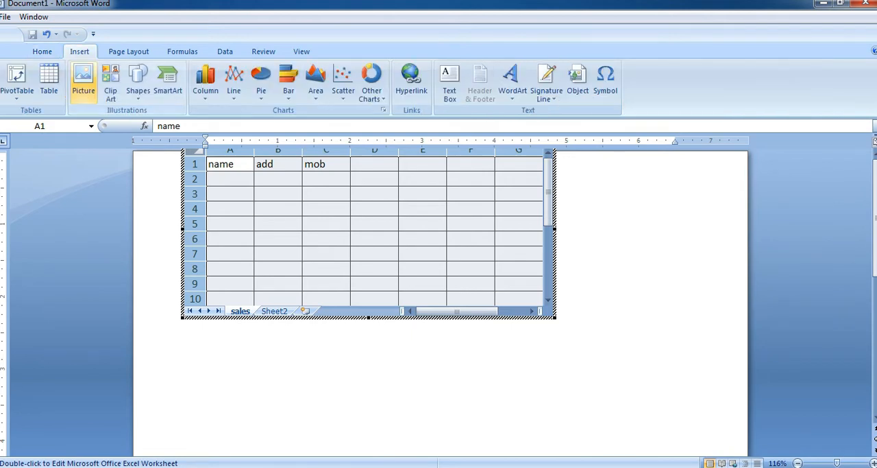
{"action": "left_click", "coordinate": [230, 364]}
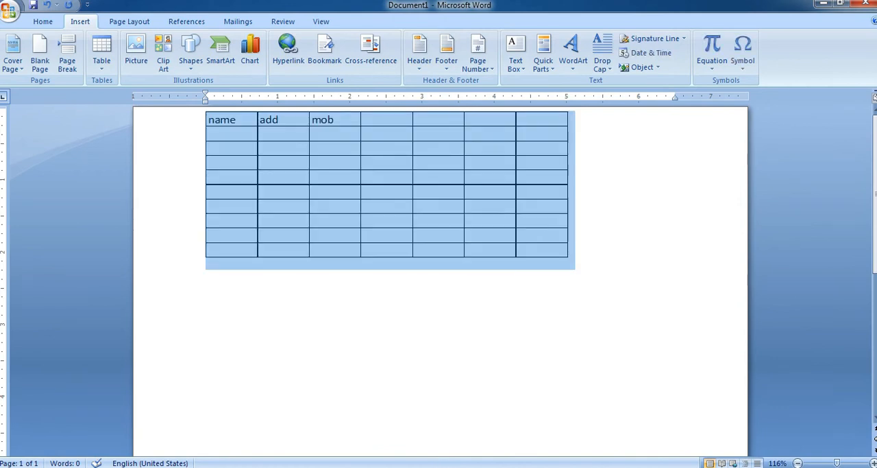
{"action": "key", "text": "Delete"}
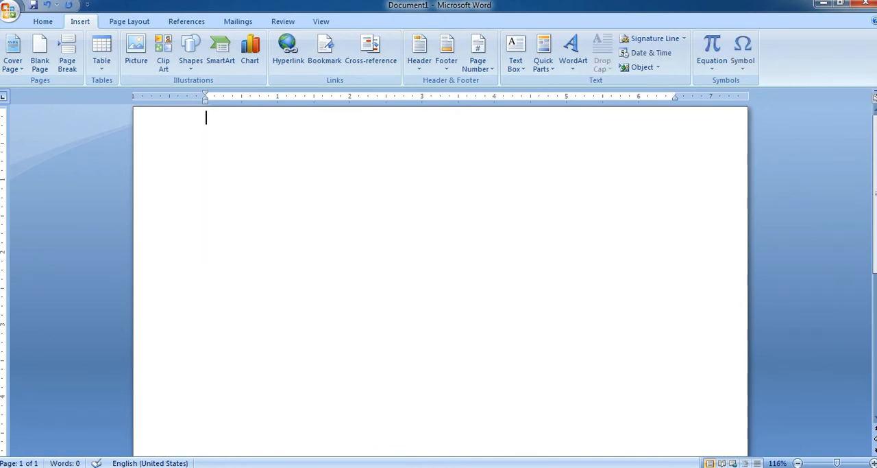
Browse the built-in Quick Tables and insert the Tabular List table at the start of the document.
{"action": "left_click", "coordinate": [102, 51]}
{"action": "mouse_move", "coordinate": [132, 256]}
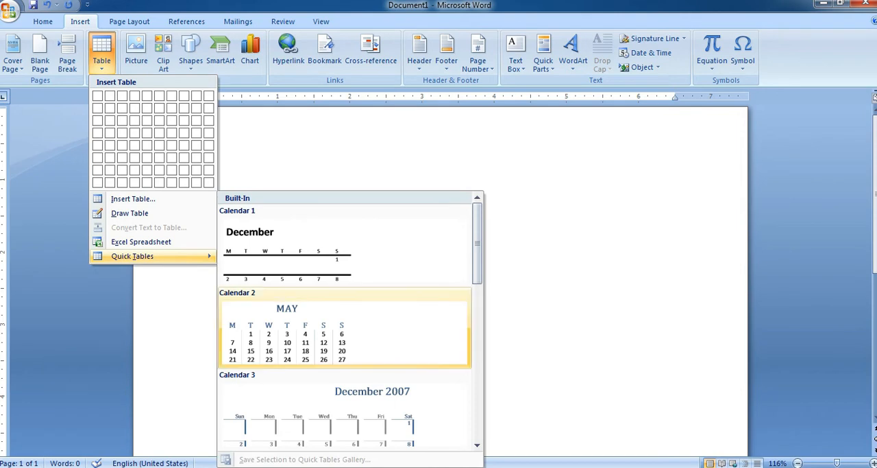
{"action": "scroll", "coordinate": [370, 308], "scroll_direction": "down", "scroll_amount": 5}
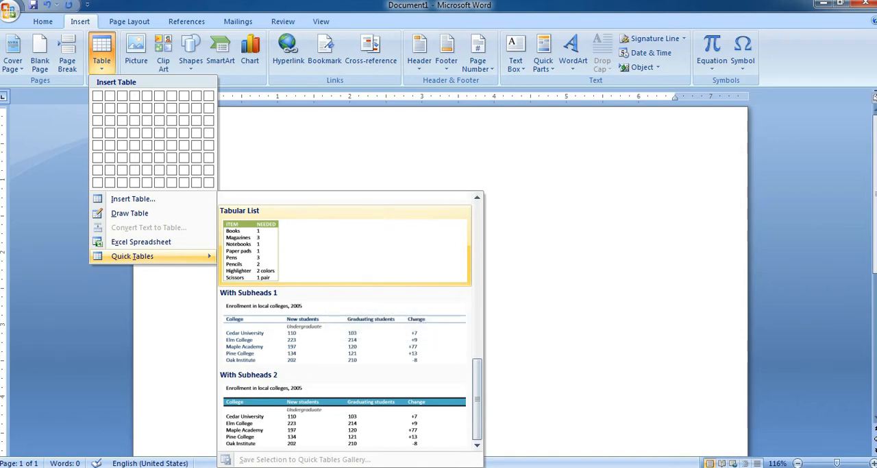
{"action": "scroll", "coordinate": [258, 244], "scroll_direction": "up", "scroll_amount": 1}
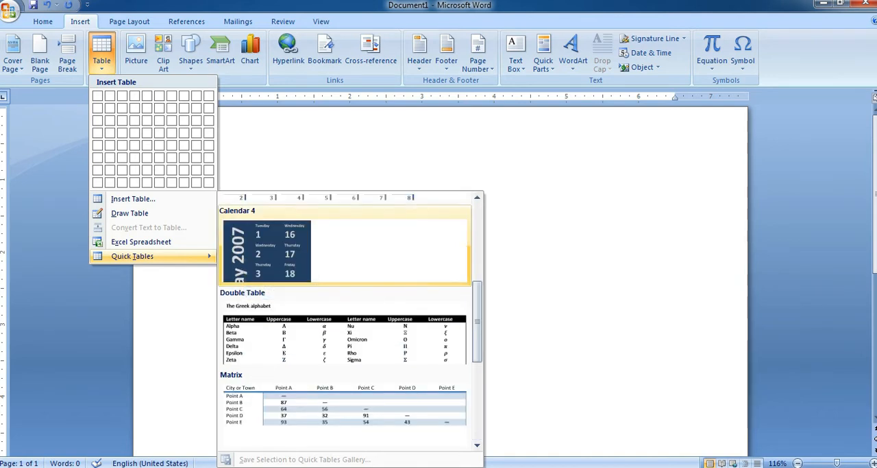
{"action": "scroll", "coordinate": [258, 243], "scroll_direction": "up", "scroll_amount": 1}
{"action": "scroll", "coordinate": [258, 243], "scroll_direction": "down", "scroll_amount": 2}
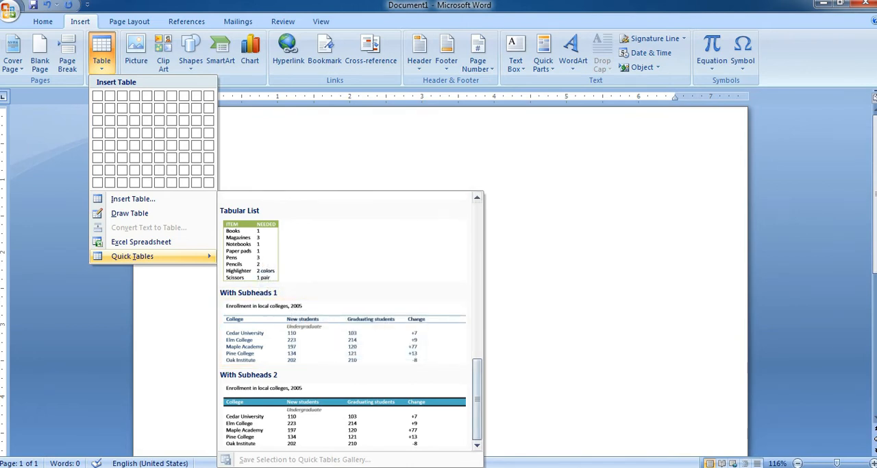
{"action": "scroll", "coordinate": [274, 302], "scroll_direction": "up", "scroll_amount": 2}
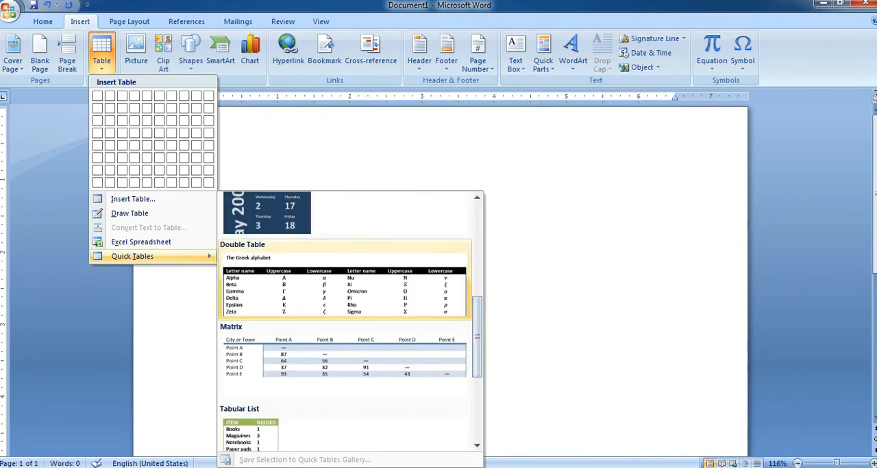
{"action": "scroll", "coordinate": [274, 302], "scroll_direction": "up", "scroll_amount": 3}
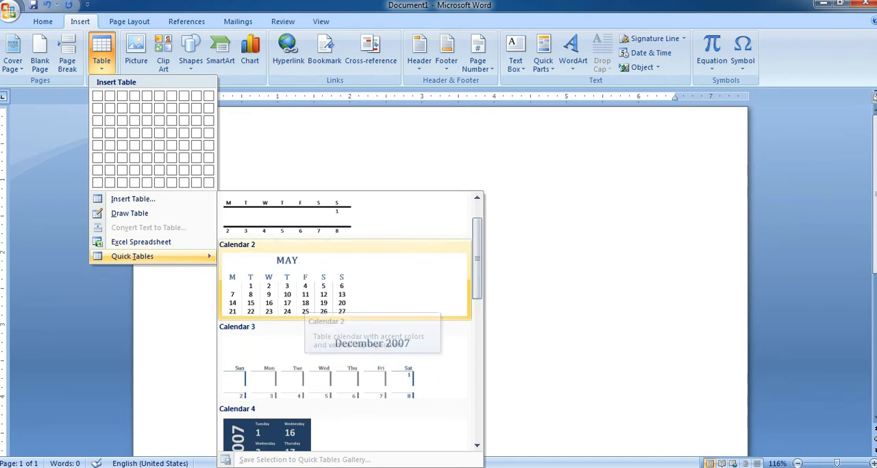
{"action": "scroll", "coordinate": [305, 300], "scroll_direction": "up", "scroll_amount": 1}
{"action": "scroll", "coordinate": [305, 300], "scroll_direction": "down", "scroll_amount": 6}
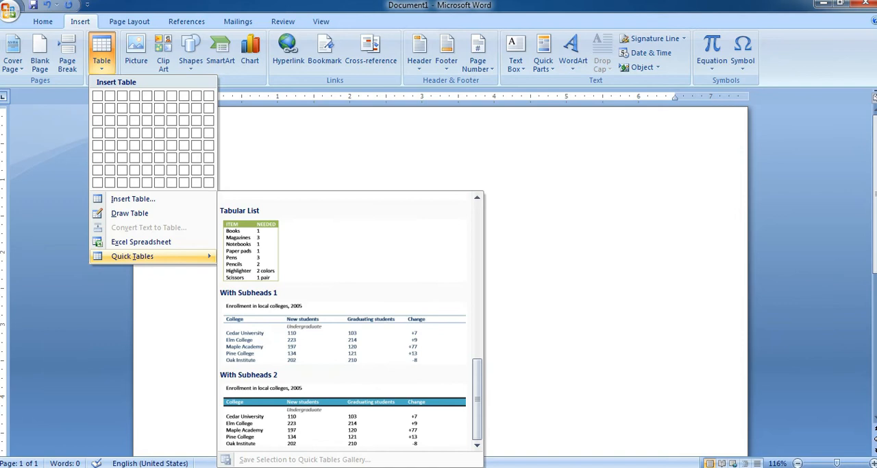
{"action": "left_click", "coordinate": [345, 247]}
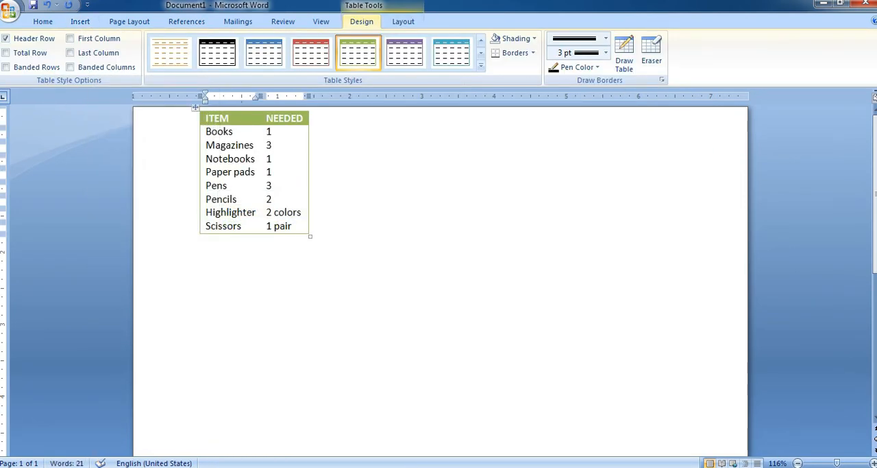
Enlarge the Tabular List table to about 4.4 inches wide and set the needed quantity of Books to 10.
{"action": "left_click_drag", "start_coordinate": [310, 236], "coordinate": [330, 266]}
{"action": "left_click_drag", "start_coordinate": [511, 411], "coordinate": [517, 413]}
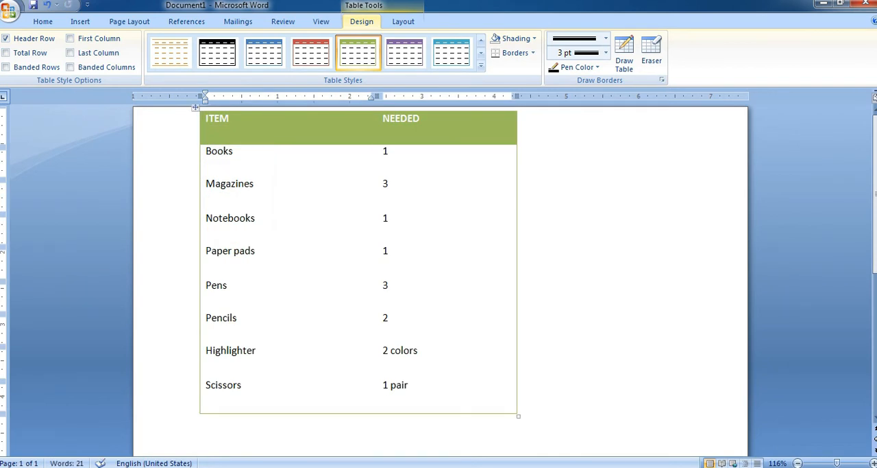
{"action": "key", "text": "Tab"}
{"action": "type", "text": "10"}
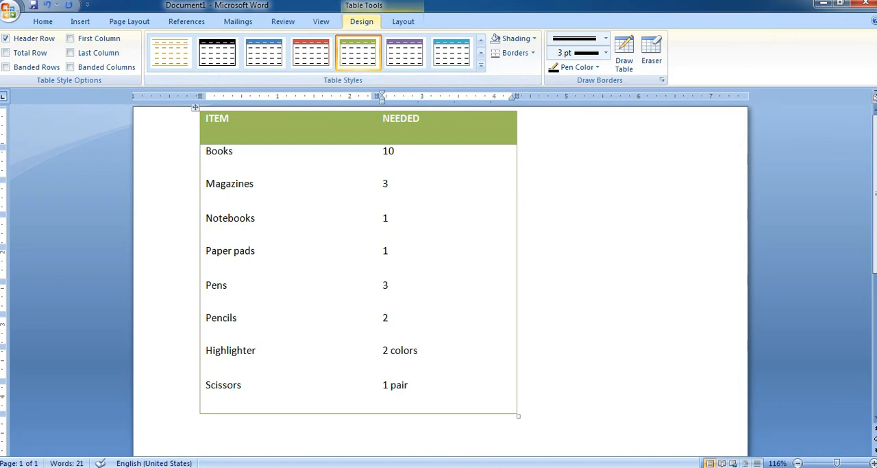
Insert the Calendar 2 quick table inside the quantity cell of the Books row.
{"action": "left_click", "coordinate": [80, 21]}
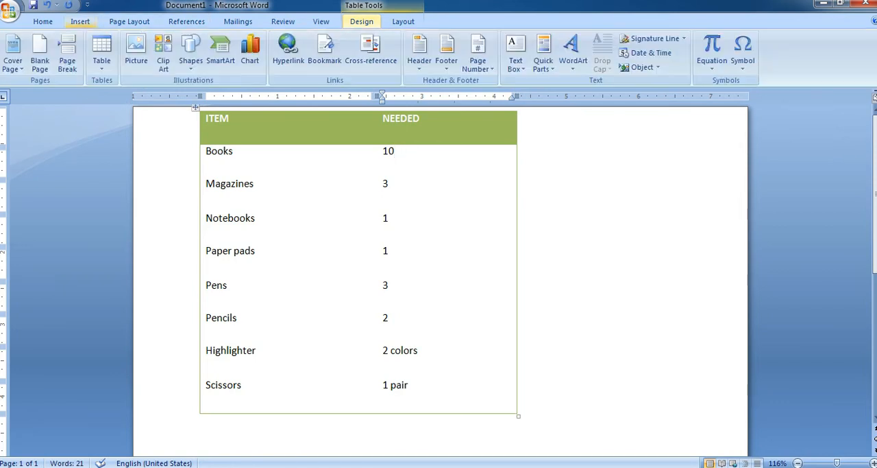
{"action": "left_click", "coordinate": [101, 51]}
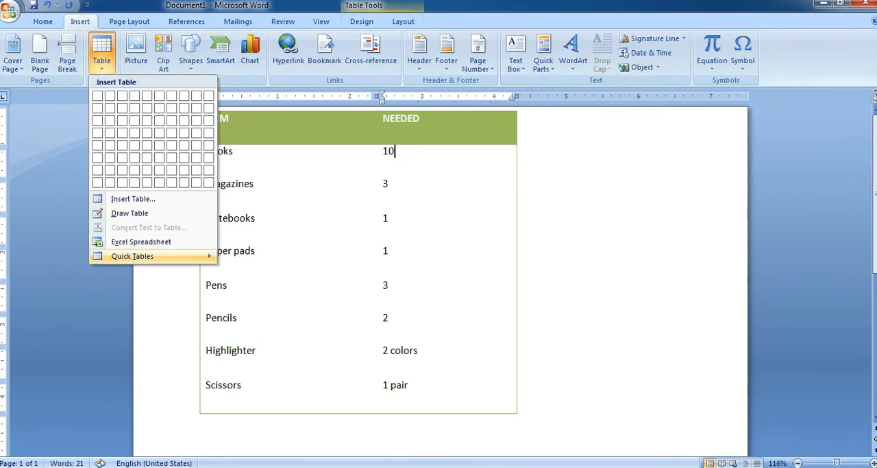
{"action": "left_click", "coordinate": [343, 328]}
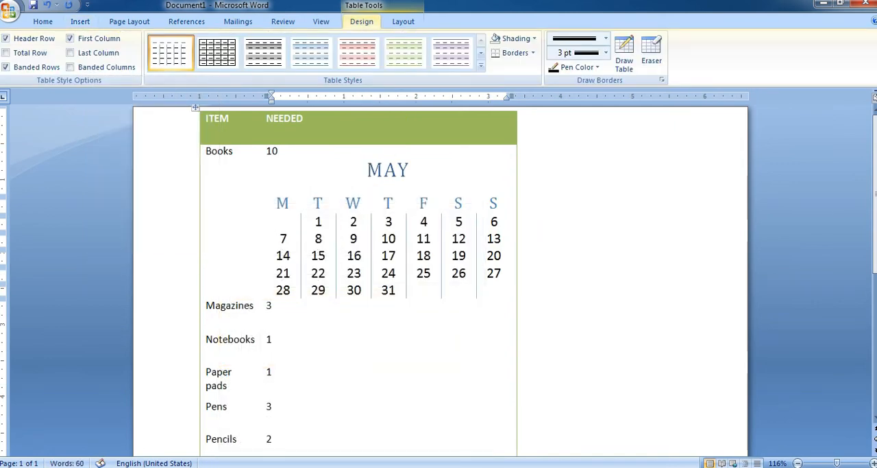
Undo the nested calendar and all the Tabular List changes, including the table's insertion.
{"action": "key", "text": "ctrl+z"}
{"action": "key", "text": "ctrl+z"}
{"action": "key", "text": "ctrl+z"}
{"action": "key", "text": "ctrl+z"}
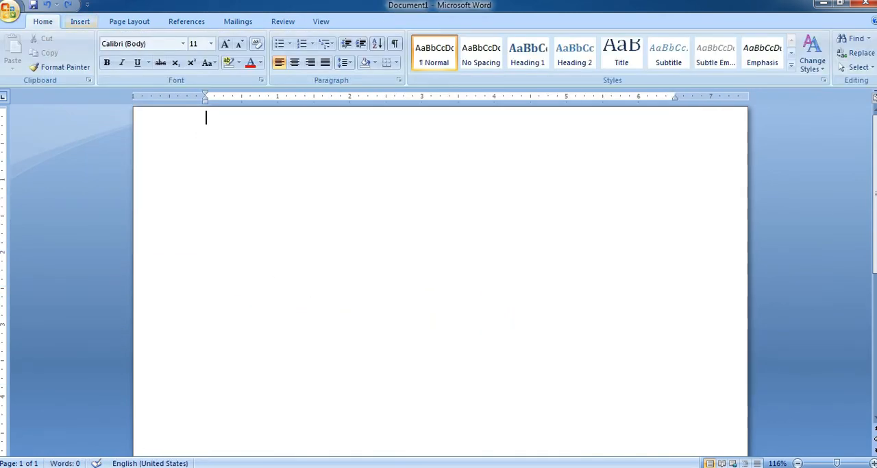
Insert the Calendar 2 quick table in the empty document and enlarge it to about 5.9 inches wide.
{"action": "left_click", "coordinate": [80, 21]}
{"action": "left_click", "coordinate": [101, 54]}
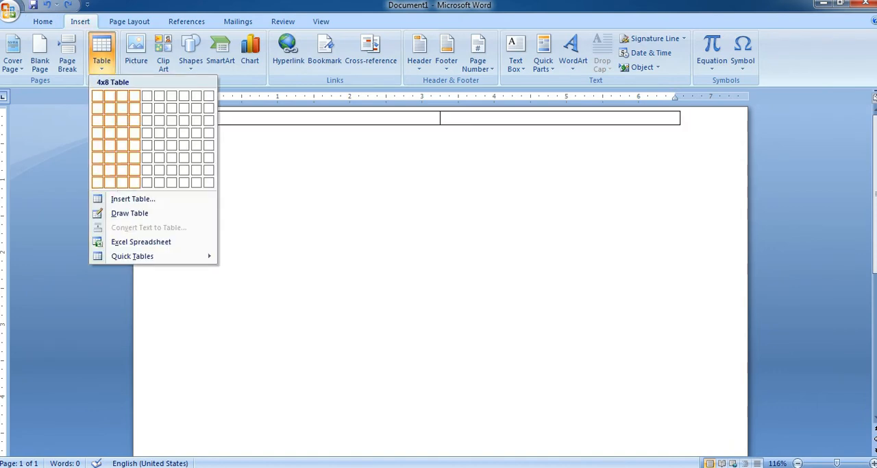
{"action": "mouse_move", "coordinate": [132, 256]}
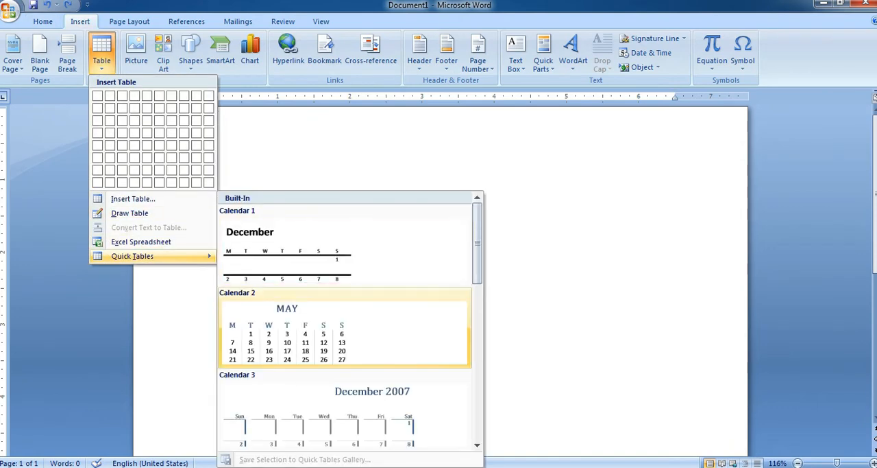
{"action": "left_click", "coordinate": [343, 329]}
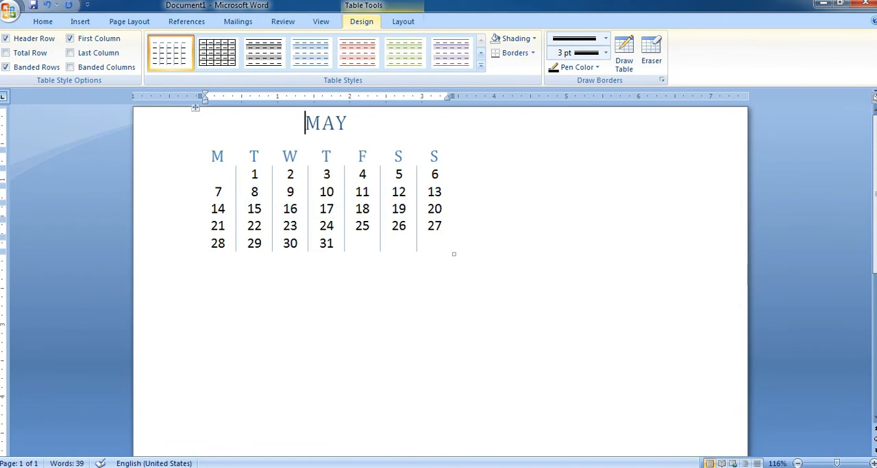
{"action": "left_click_drag", "start_coordinate": [453, 254], "coordinate": [506, 316]}
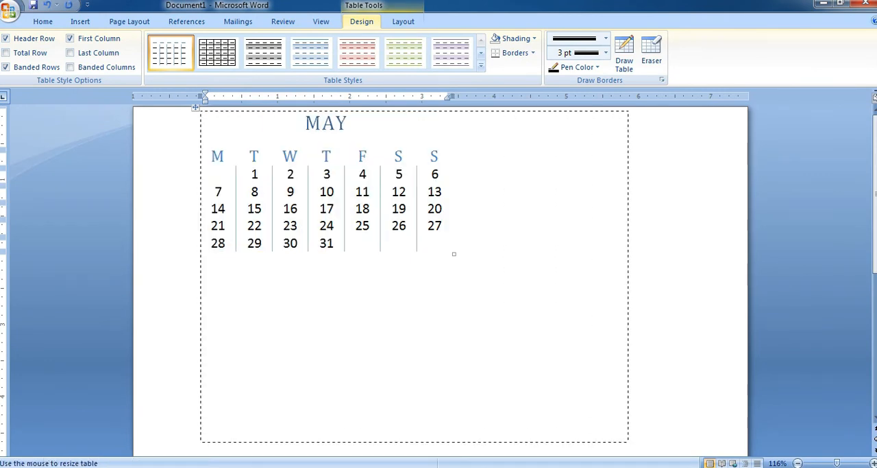
{"action": "left_click_drag", "start_coordinate": [628, 441], "coordinate": [629, 443]}
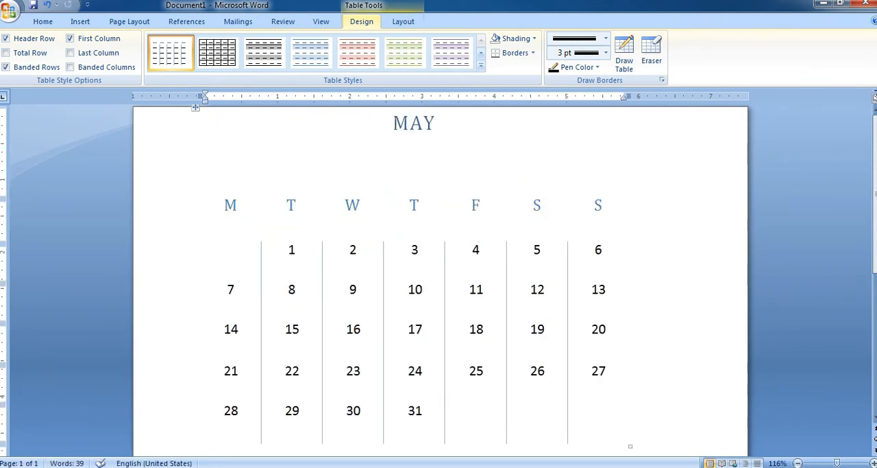
Undo the resizing and the insertion of the May calendar table.
{"action": "key", "text": "ctrl+z"}
{"action": "key", "text": "ctrl+z"}
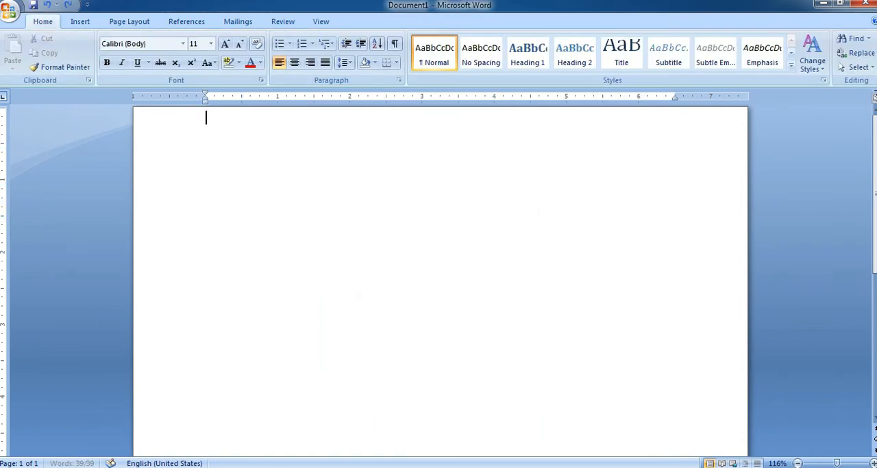
Insert the picture freekid-1024x768 from the Desktop into the document.
{"action": "left_click", "coordinate": [80, 21]}
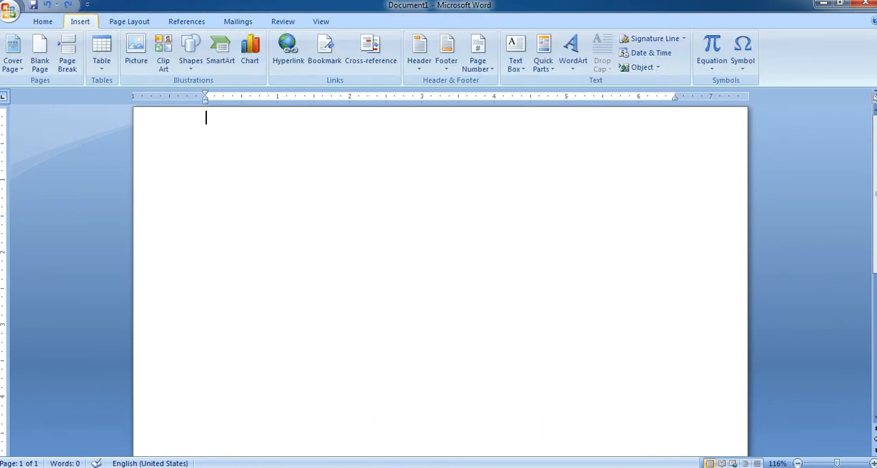
{"action": "left_click", "coordinate": [101, 53]}
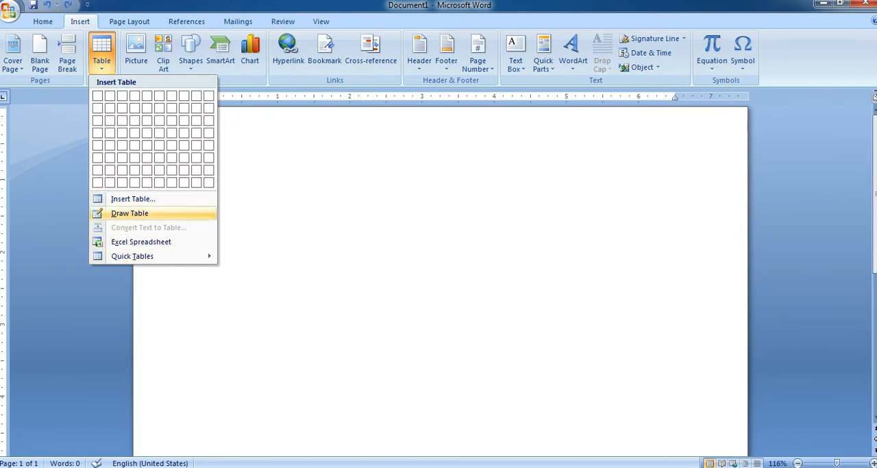
{"action": "left_click", "coordinate": [136, 55]}
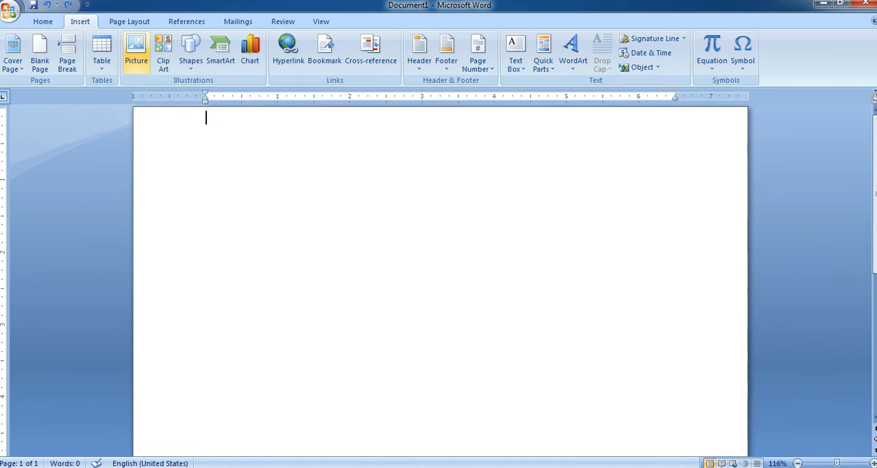
{"action": "left_click", "coordinate": [136, 54]}
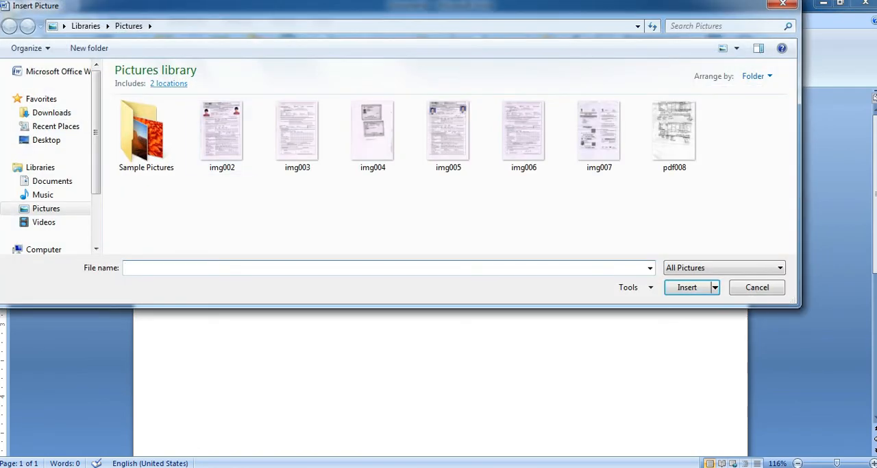
{"action": "left_click", "coordinate": [783, 5]}
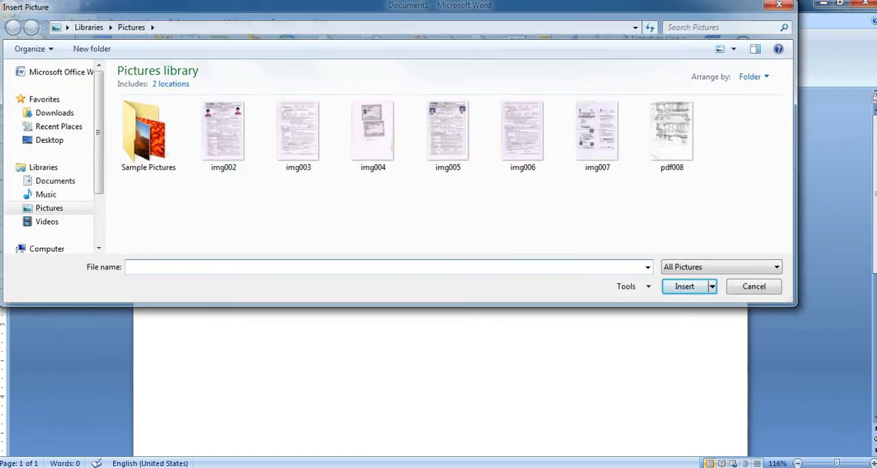
{"action": "left_click", "coordinate": [136, 53]}
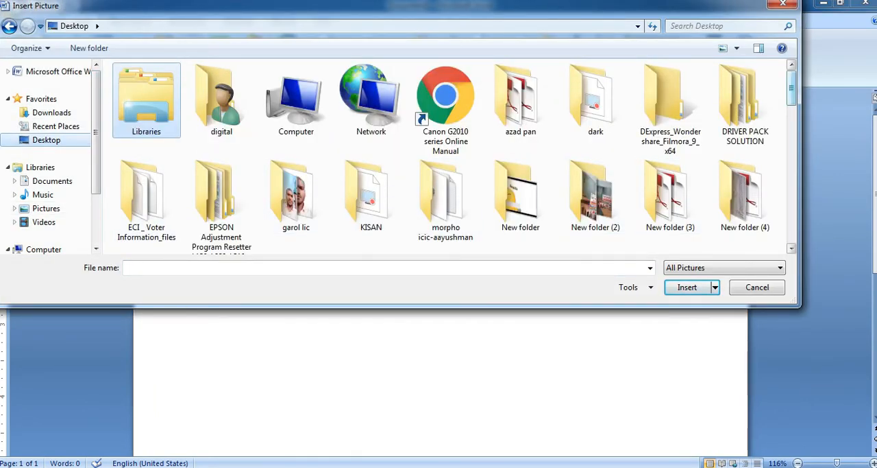
{"action": "scroll", "coordinate": [655, 77], "scroll_direction": "down", "scroll_amount": 5}
{"action": "left_click_drag", "start_coordinate": [792, 150], "coordinate": [792, 153]}
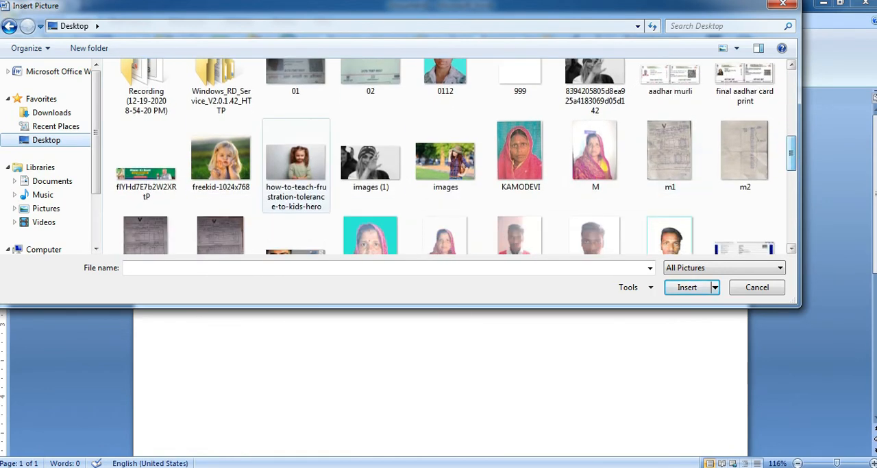
{"action": "left_click", "coordinate": [221, 161]}
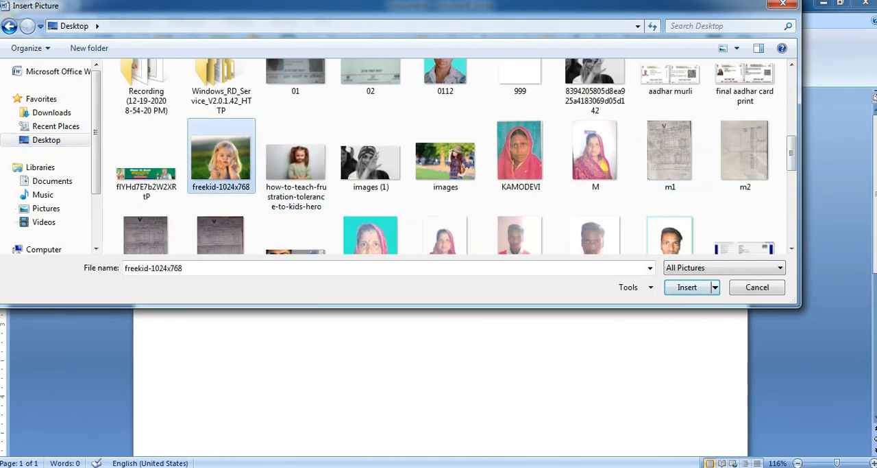
{"action": "left_click", "coordinate": [688, 287]}
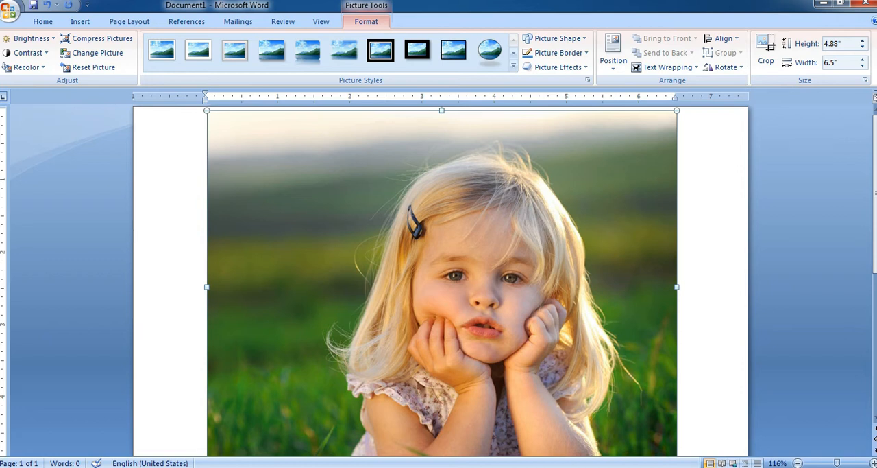
Style the picture as a metal-framed oval, 3.16" high by 4.21" wide, with a red border.
{"action": "left_click", "coordinate": [514, 66]}
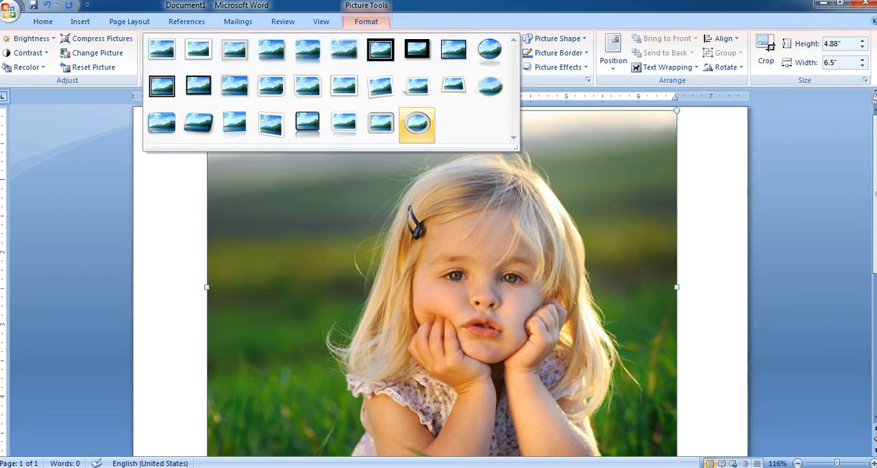
{"action": "left_click", "coordinate": [416, 123]}
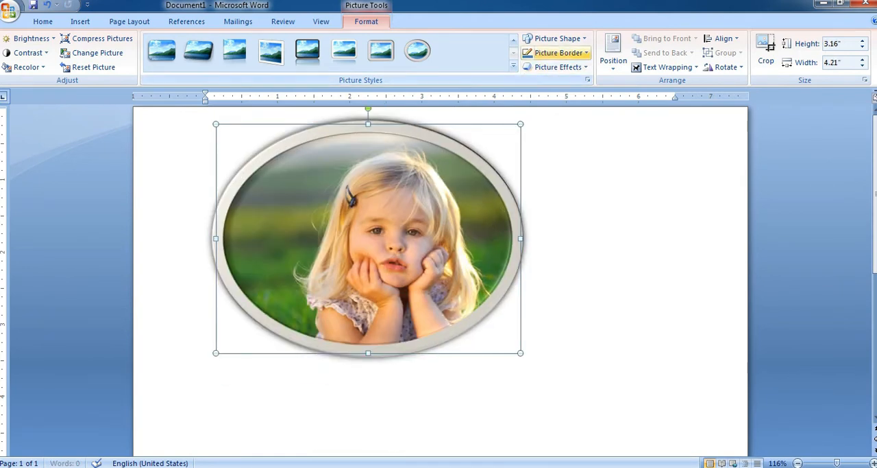
{"action": "left_click", "coordinate": [556, 53]}
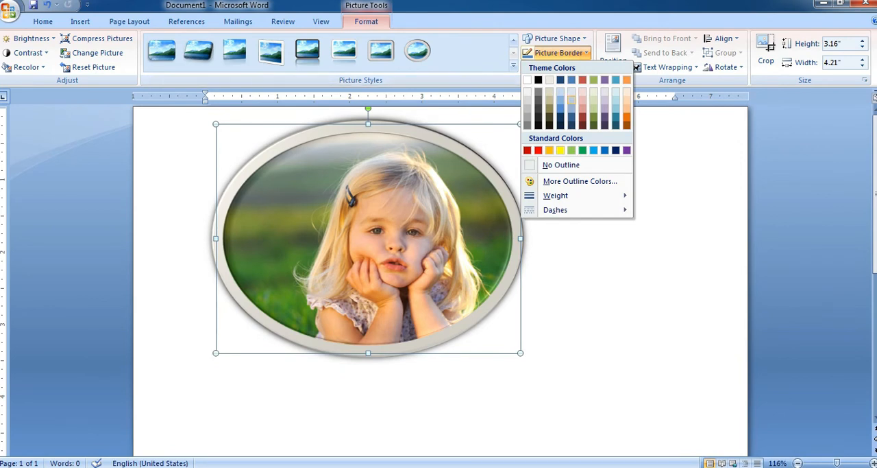
{"action": "left_click", "coordinate": [538, 149]}
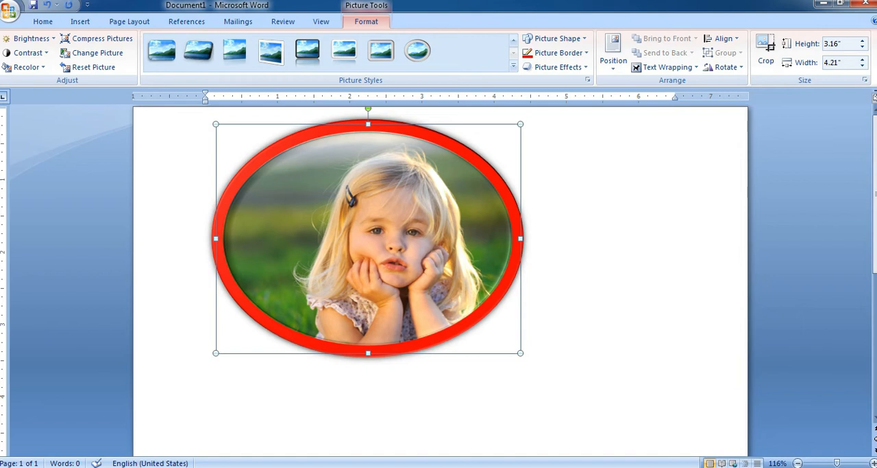
Select all the document's content and delete the oval picture.
{"action": "left_click", "coordinate": [532, 357]}
{"action": "key", "text": "ctrl+a"}
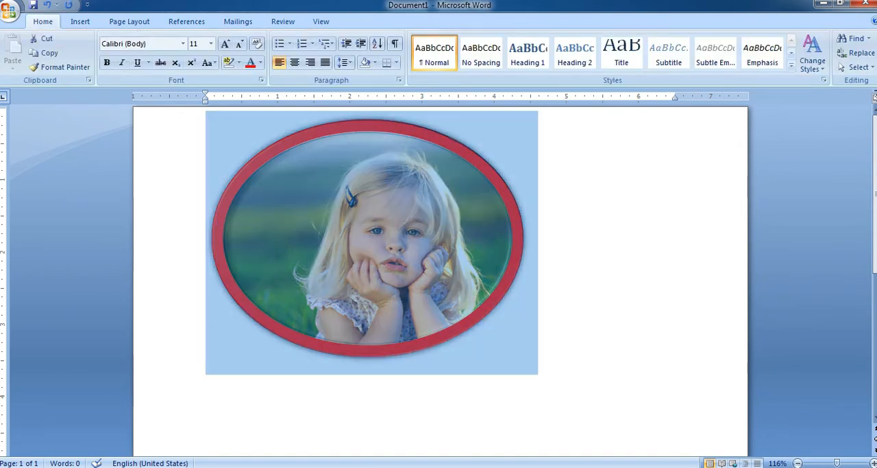
{"action": "key", "text": "Delete"}
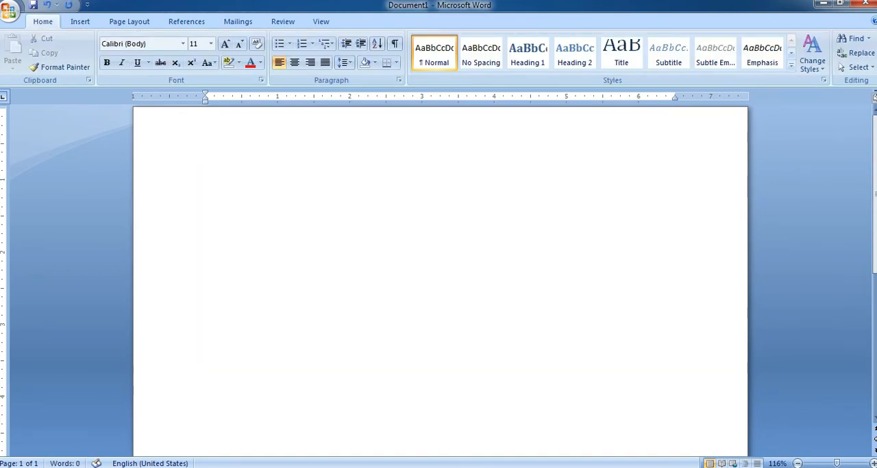
Undo the oval picture's deletion and its formatting, and return the document to an empty page.
{"action": "key", "text": "ctrl+z"}
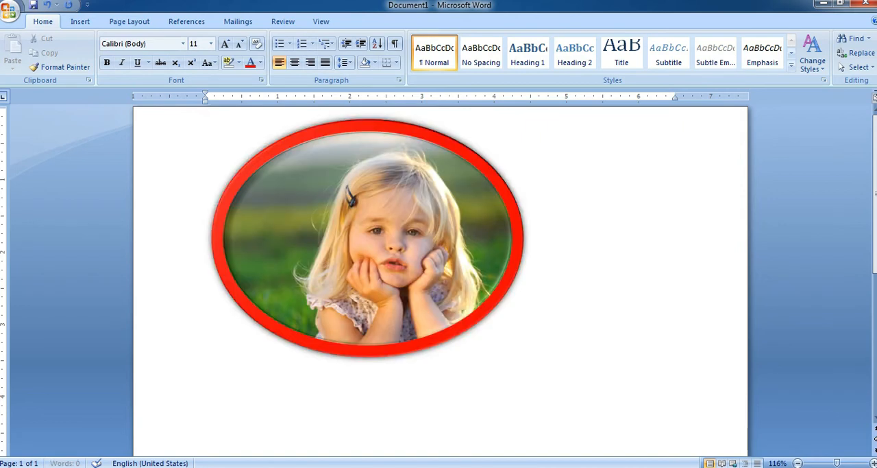
{"action": "key", "text": "ctrl+z"}
{"action": "key", "text": "ctrl+z"}
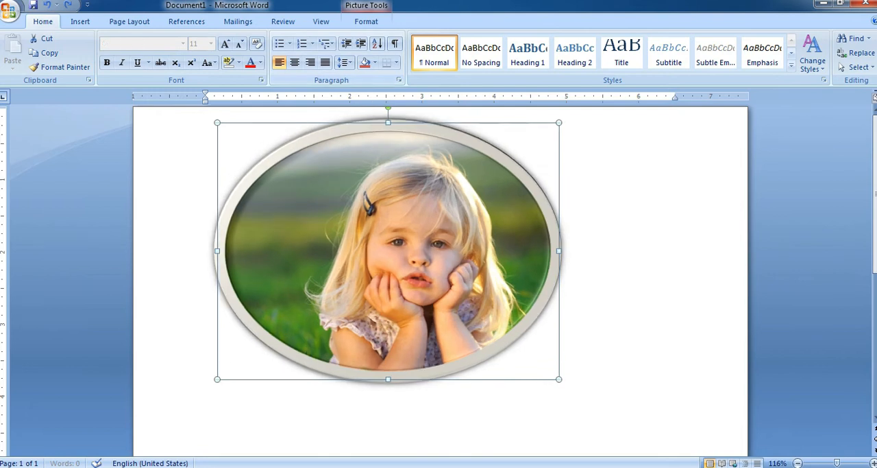
{"action": "key", "text": "ctrl+z"}
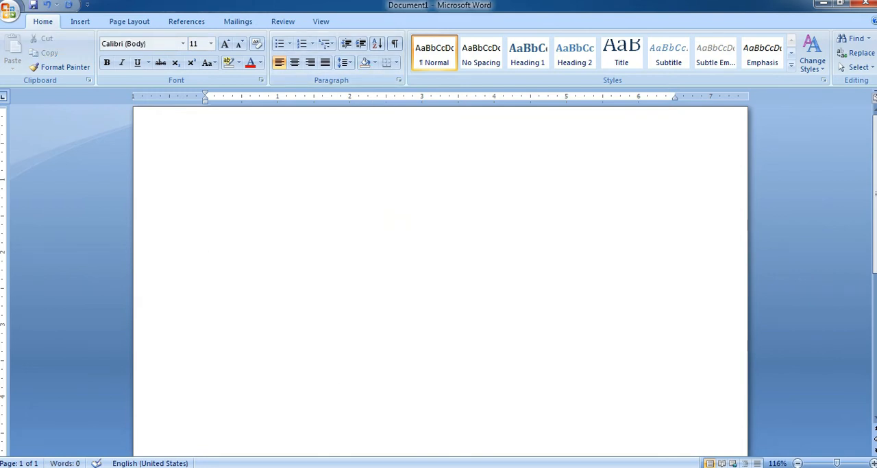
Generate three paragraphs of sample text with =rand().
{"action": "type", "text": "=rand()"}
{"action": "key", "text": "Return"}
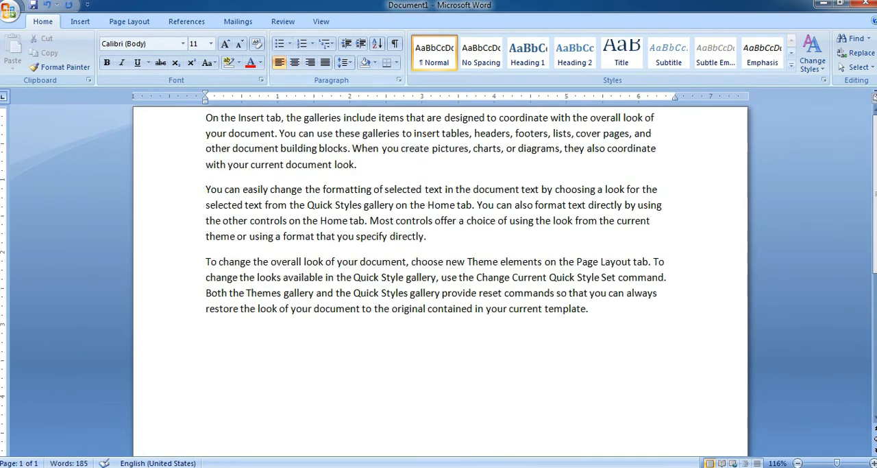
Insert the picture Shruti-Haasan from the Desktop after the first paragraph.
{"action": "left_click", "coordinate": [81, 21]}
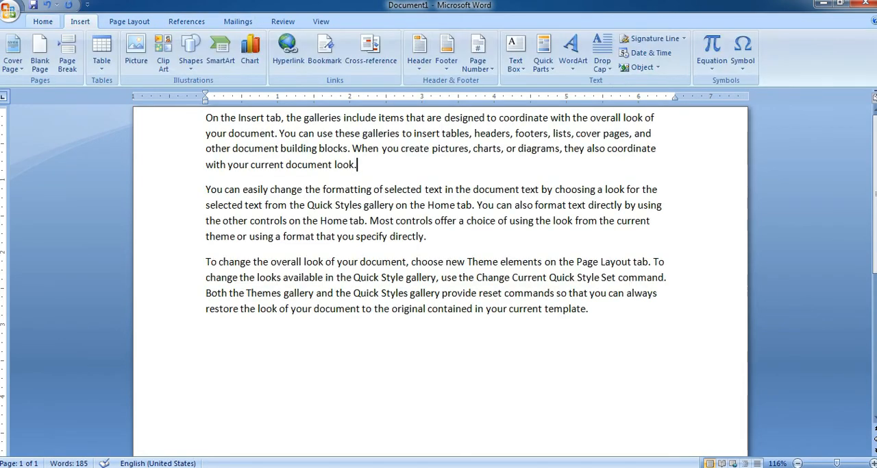
{"action": "left_click", "coordinate": [136, 51]}
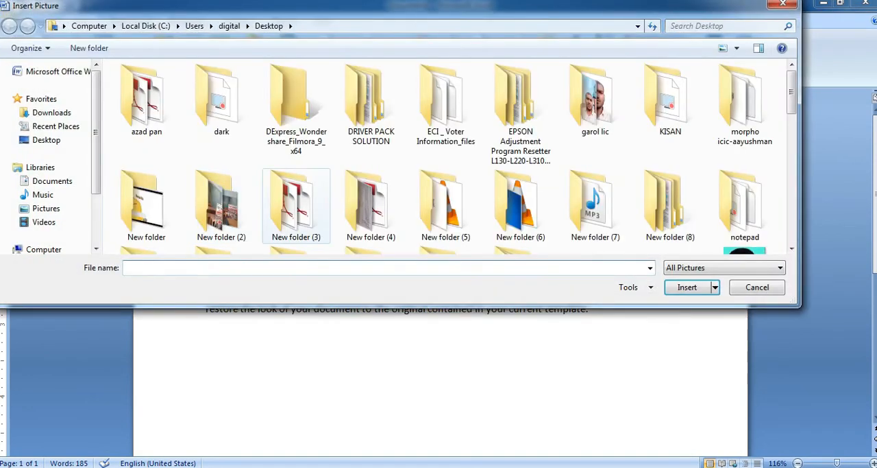
{"action": "scroll", "coordinate": [659, 86], "scroll_direction": "down", "scroll_amount": 15}
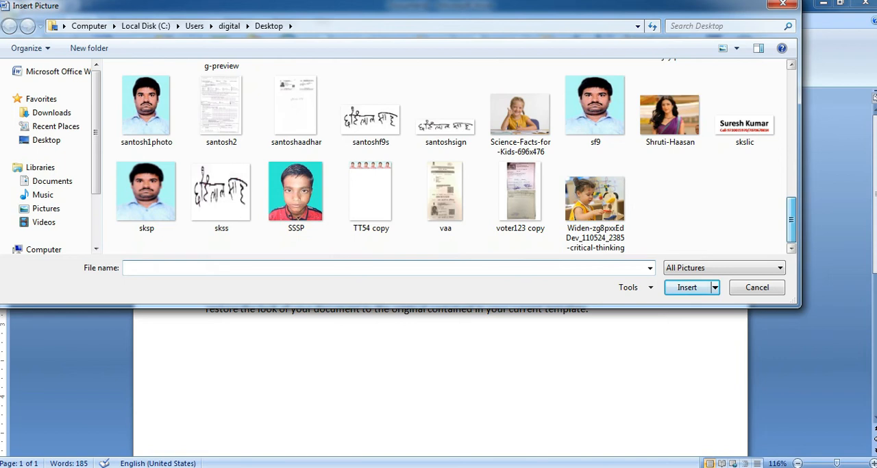
{"action": "left_click", "coordinate": [671, 115]}
{"action": "left_click", "coordinate": [688, 287]}
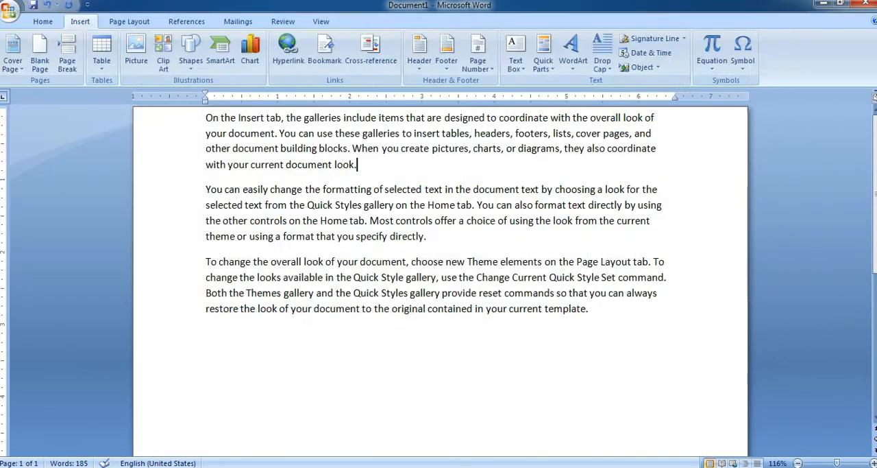
Style the picture as an oval with a shadow beneath and a red border, about 1.99" high by 2.2" wide.
{"action": "left_click", "coordinate": [490, 51]}
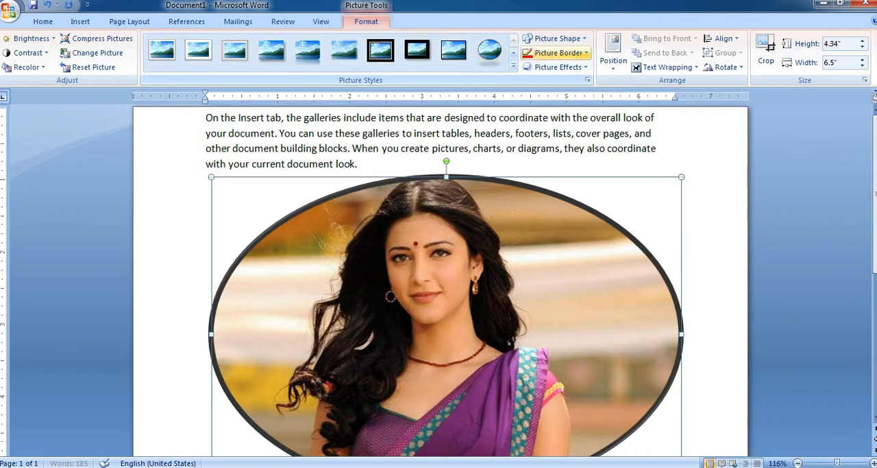
{"action": "left_click", "coordinate": [558, 53]}
{"action": "left_click", "coordinate": [538, 149]}
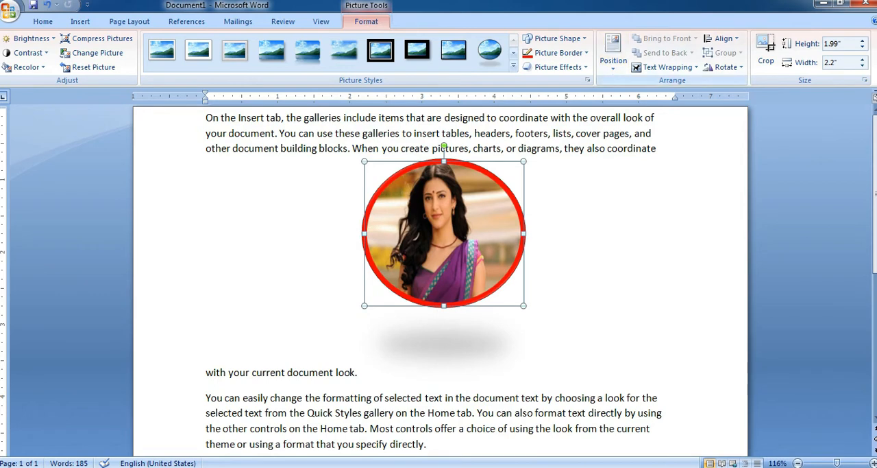
Position the picture in the page's top left, then in its top right, both with square text wrapping.
{"action": "left_click", "coordinate": [614, 52]}
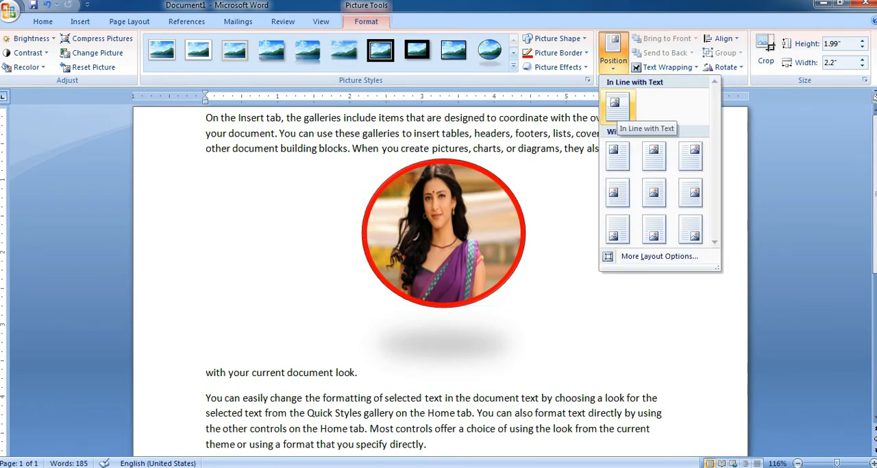
{"action": "left_click", "coordinate": [618, 155]}
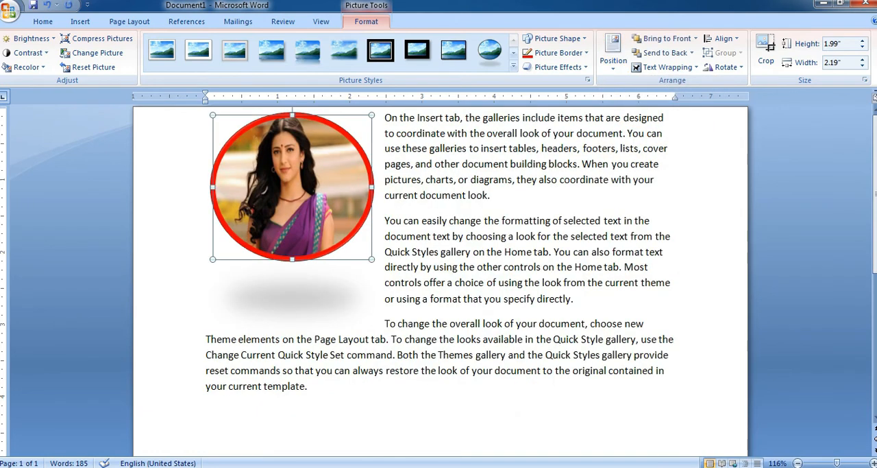
{"action": "left_click", "coordinate": [613, 52]}
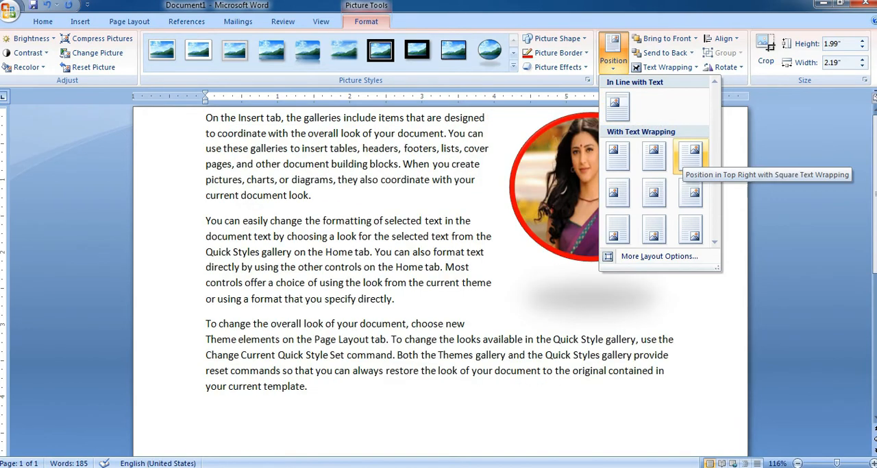
{"action": "left_click", "coordinate": [691, 155]}
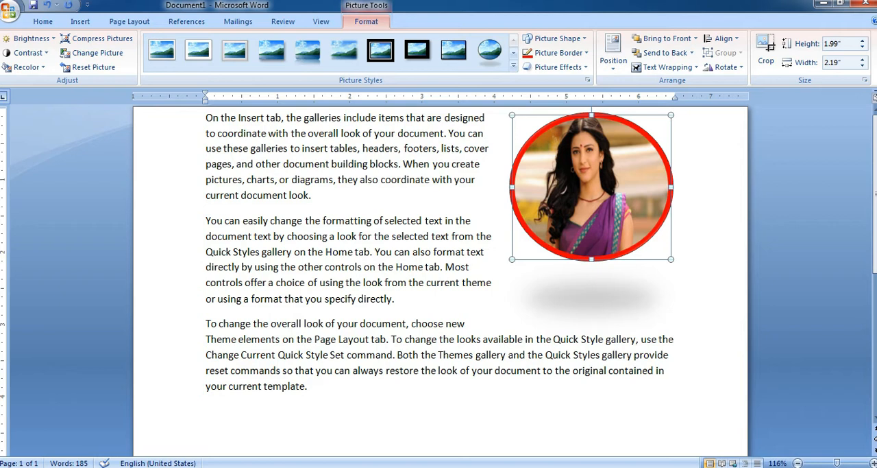
Delete the red-bordered oval picture from the document.
{"action": "left_click", "coordinate": [80, 21]}
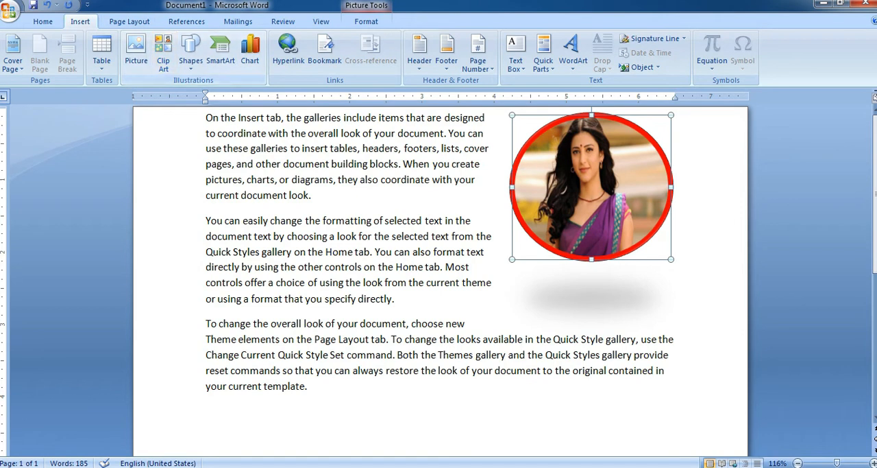
{"action": "left_click", "coordinate": [164, 151]}
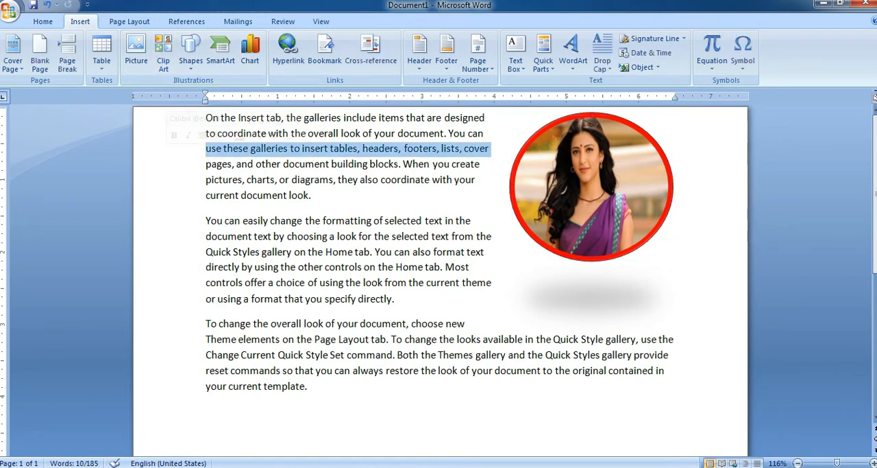
{"action": "left_click", "coordinate": [591, 187]}
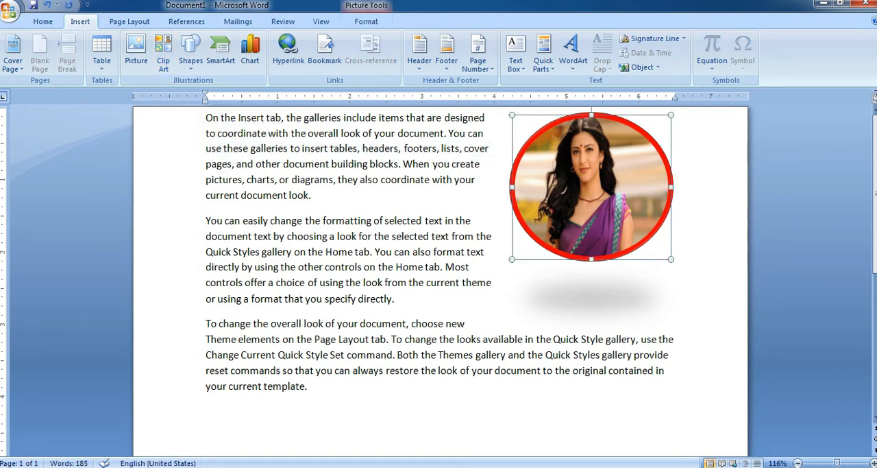
{"action": "key", "text": "Delete"}
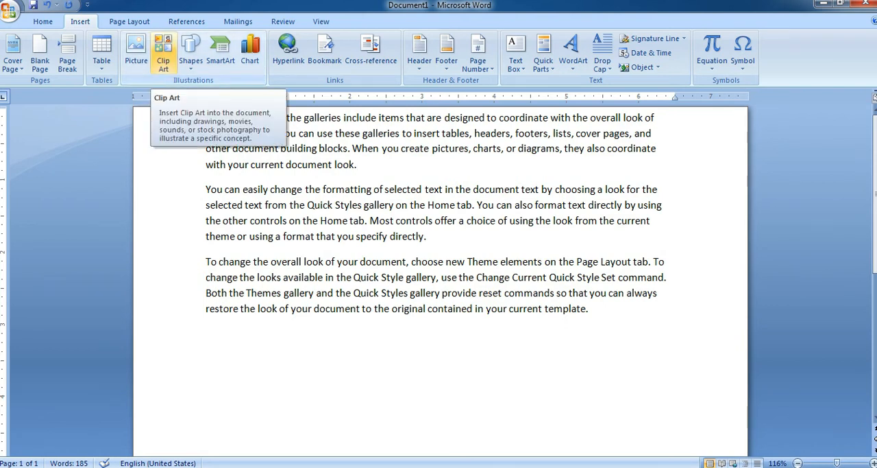
Insert the koala clip art after the first paragraph, allowing Microsoft Office Online content in clip art searches.
{"action": "left_click", "coordinate": [164, 53]}
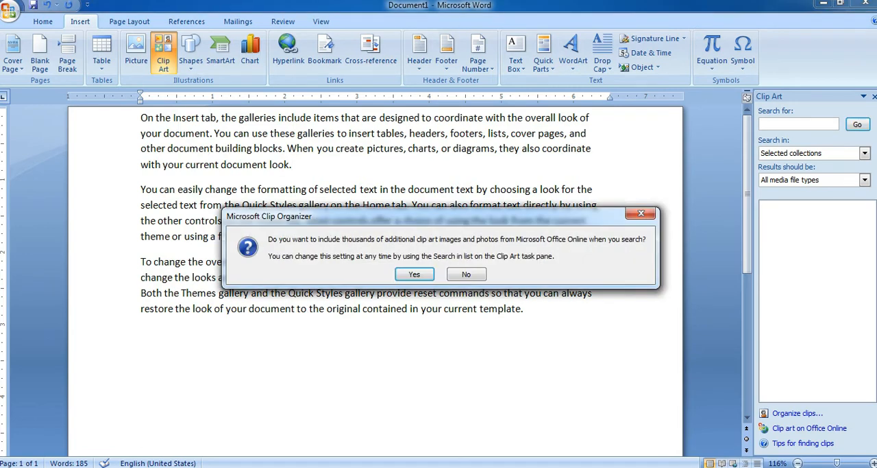
{"action": "key", "text": "Return"}
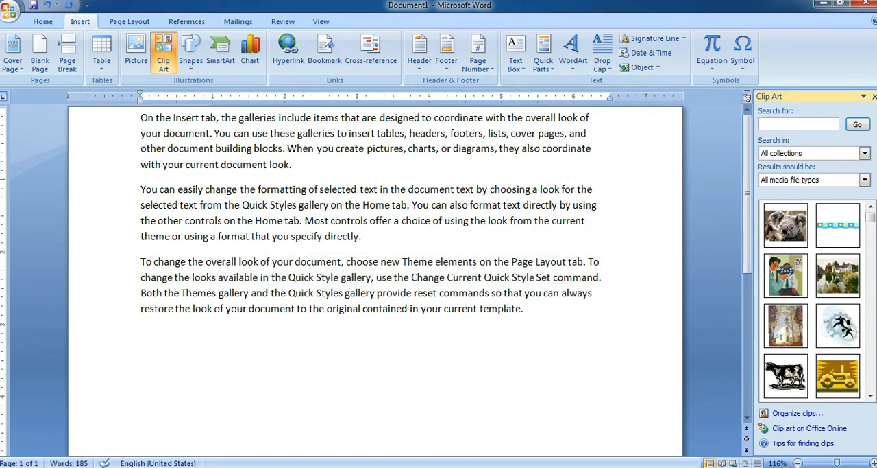
{"action": "left_click", "coordinate": [787, 225]}
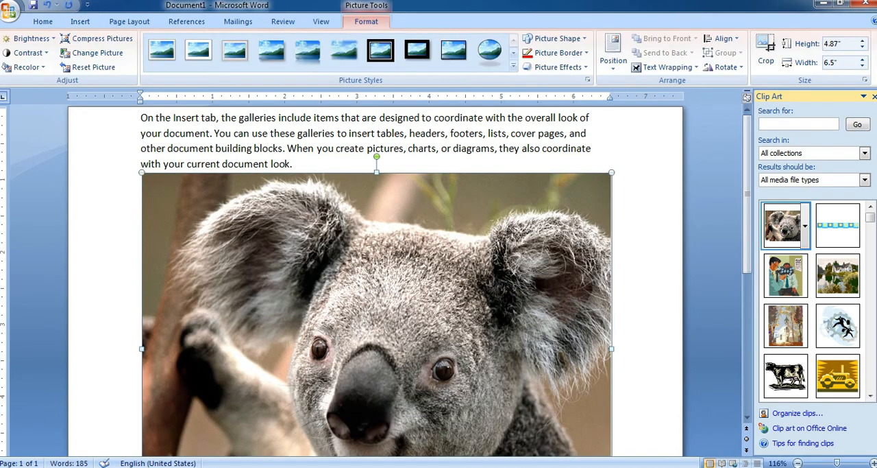
Style the koala picture as a black-edged oval with a shadow beneath, resized to about 2.05" high by 2.73" wide.
{"action": "left_click_drag", "start_coordinate": [142, 172], "coordinate": [375, 347]}
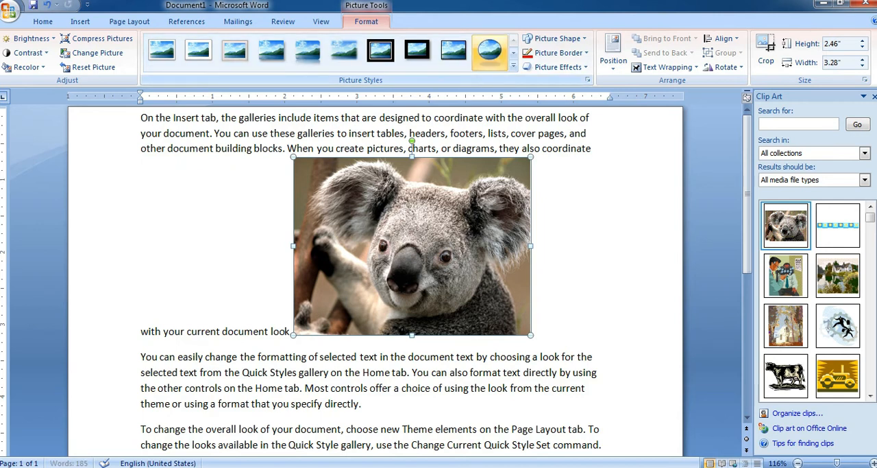
{"action": "left_click", "coordinate": [490, 50]}
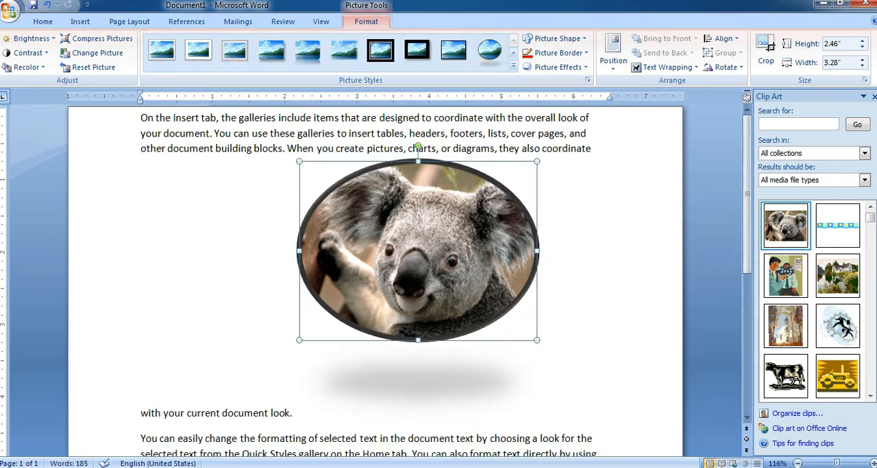
{"action": "left_click_drag", "start_coordinate": [538, 339], "coordinate": [496, 309]}
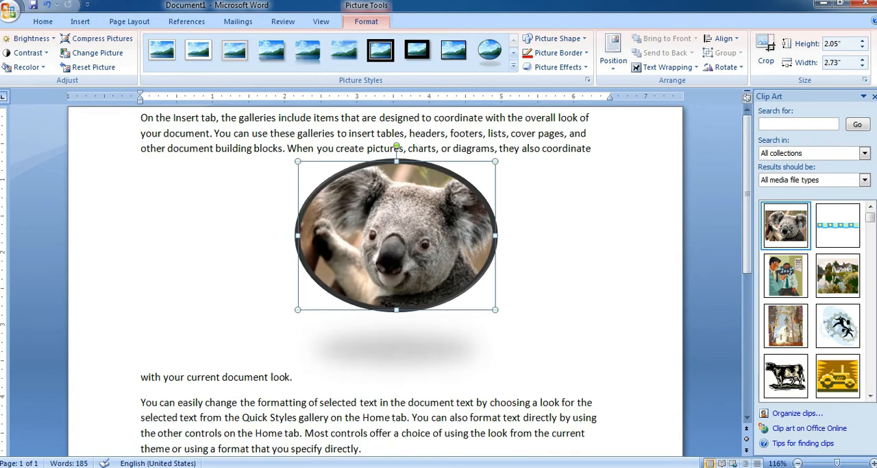
Search all clip art collections for "computer".
{"action": "left_click", "coordinate": [798, 124]}
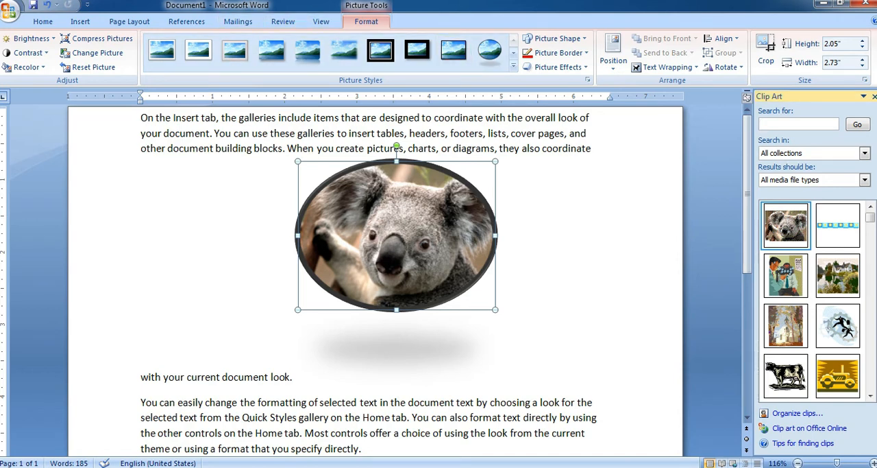
{"action": "left_click", "coordinate": [499, 376]}
{"action": "left_click", "coordinate": [795, 124]}
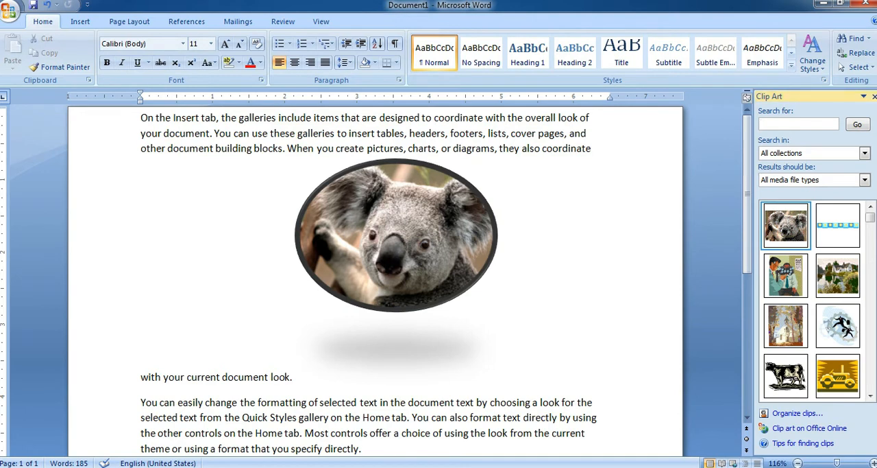
{"action": "type", "text": "computer"}
{"action": "key", "text": "Return"}
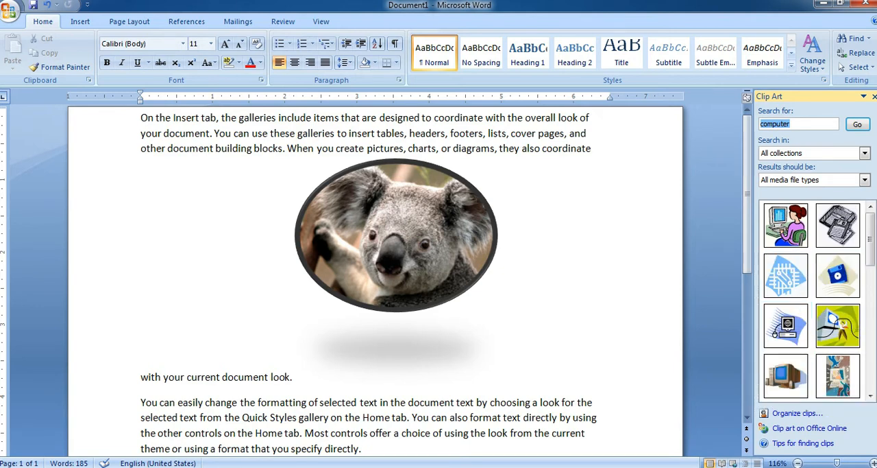
Delete the koala picture and all the sample text to leave the page empty.
{"action": "left_click", "coordinate": [396, 236]}
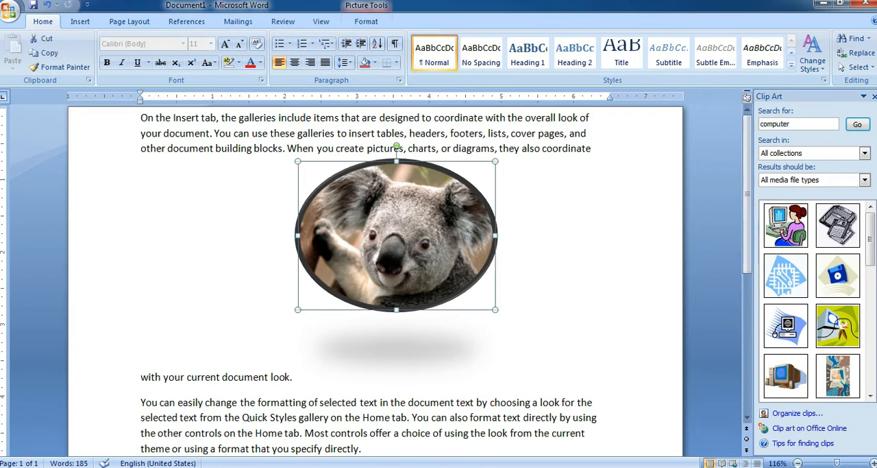
{"action": "key", "text": "Delete"}
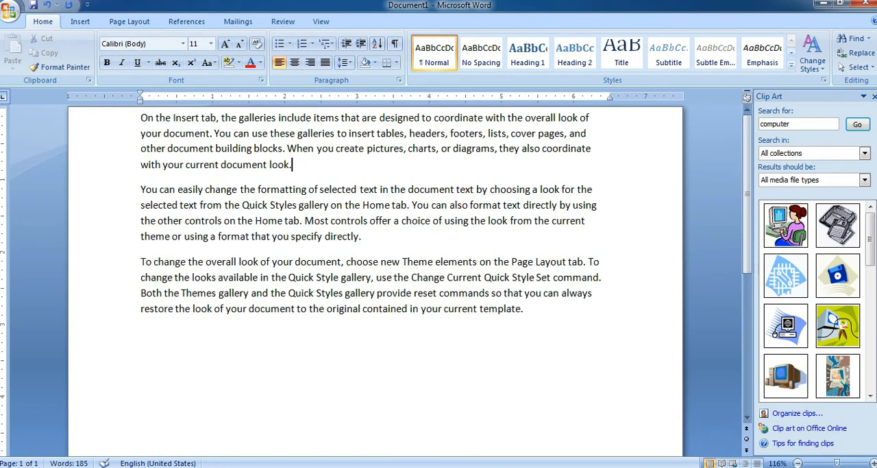
{"action": "left_click", "coordinate": [80, 21]}
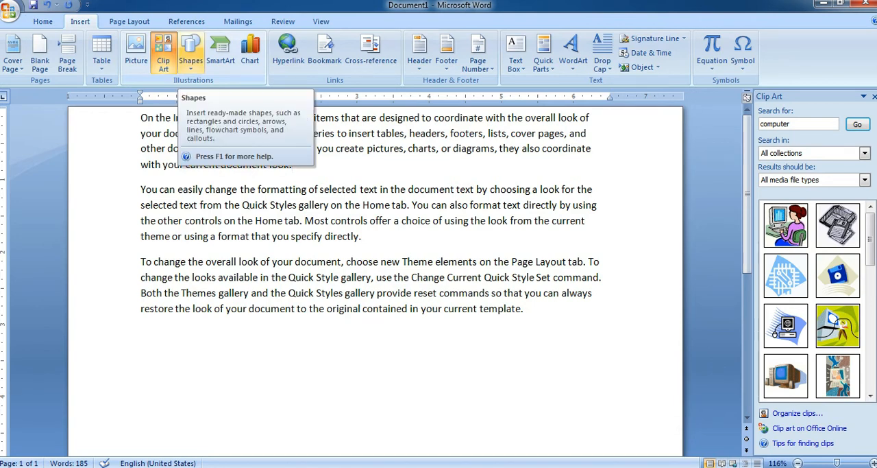
{"action": "left_click", "coordinate": [190, 55]}
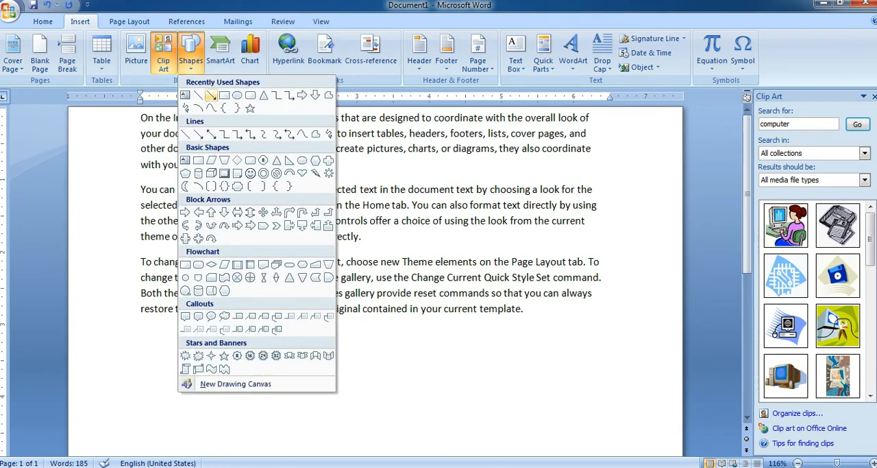
{"action": "left_click", "coordinate": [238, 96]}
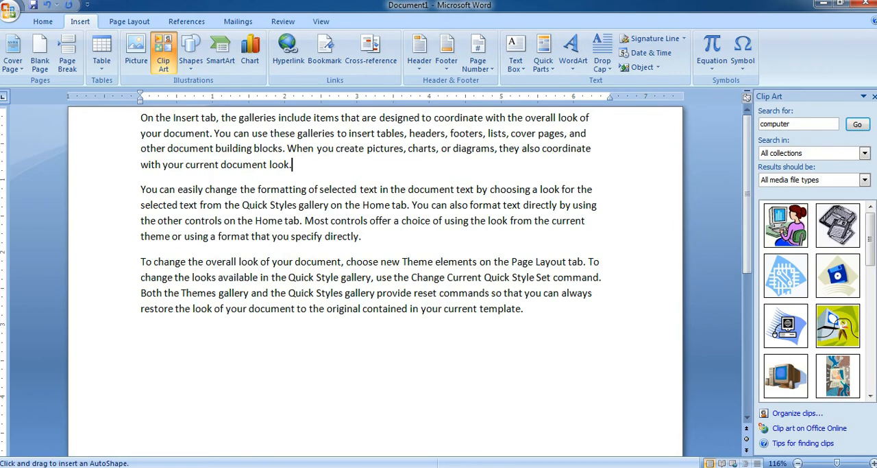
{"action": "key", "text": "ctrl+a"}
{"action": "key", "text": "Delete"}
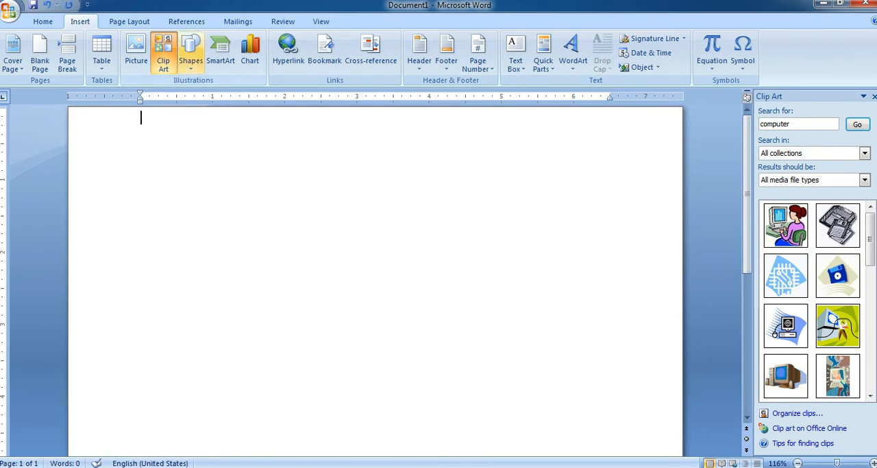
Draw a rectangle about 0.59" high by 7.53" wide across the top of the page and apply the red shape style.
{"action": "left_click", "coordinate": [190, 55]}
{"action": "left_click", "coordinate": [224, 95]}
{"action": "left_click_drag", "start_coordinate": [125, 121], "coordinate": [670, 165]}
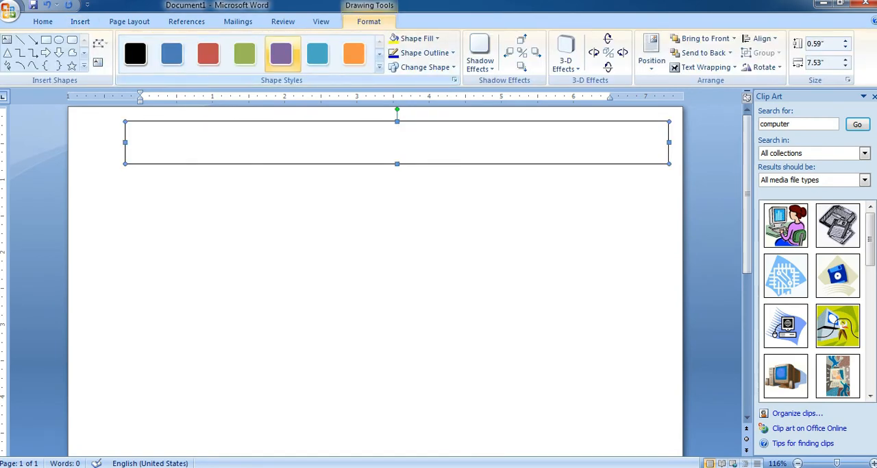
{"action": "left_click", "coordinate": [281, 54]}
{"action": "left_click", "coordinate": [207, 53]}
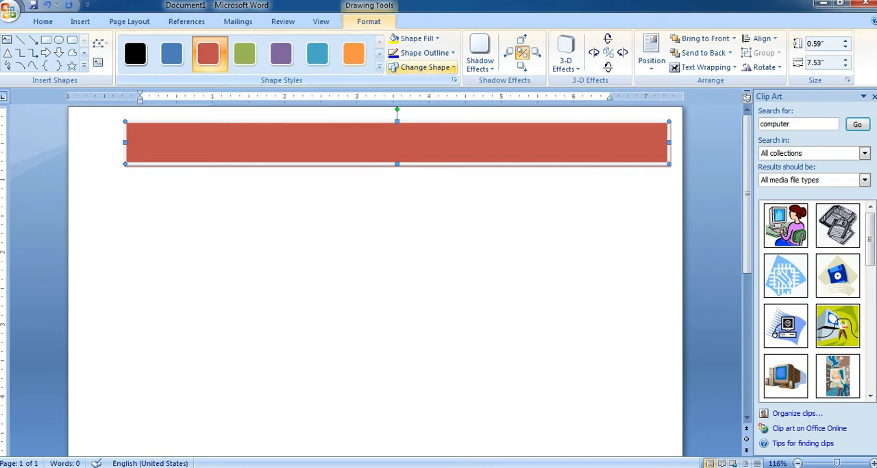
Change the red rectangle across the page into a double wave shape.
{"action": "left_click", "coordinate": [425, 67]}
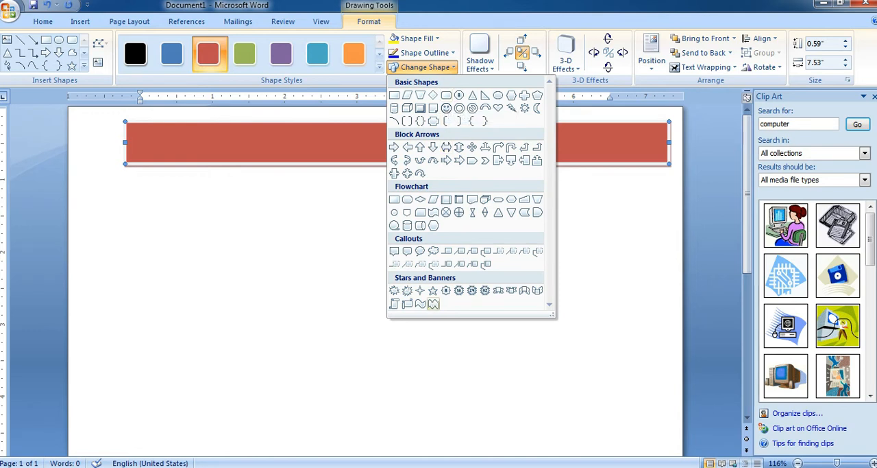
{"action": "left_click", "coordinate": [433, 304]}
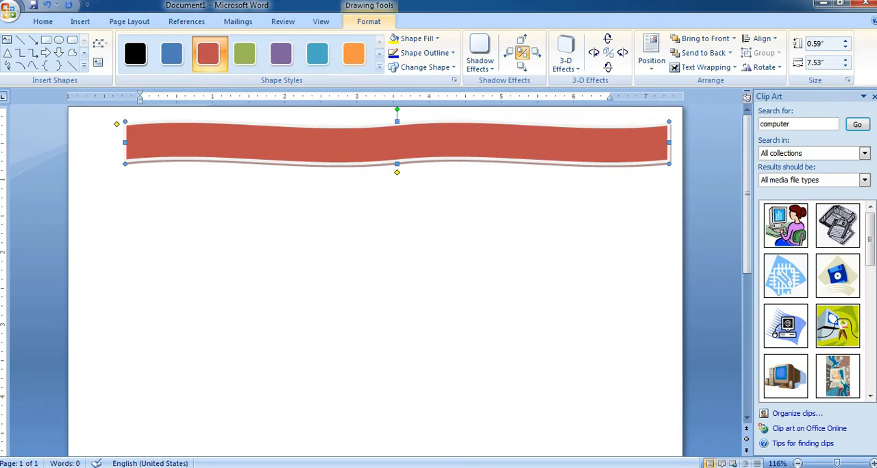
{"action": "left_click", "coordinate": [411, 260]}
Add the text "DIGITAL" inside the red double wave shape.
{"action": "left_click", "coordinate": [405, 144]}
{"action": "right_click", "coordinate": [329, 150]}
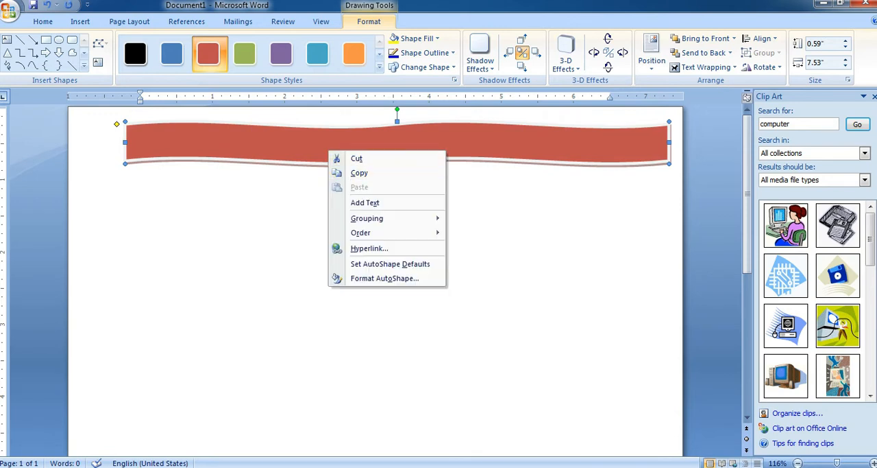
{"action": "left_click", "coordinate": [365, 202]}
{"action": "type", "text": "DIGITAL"}
Format the "DIGITAL" text in the wave banner as centered, bold and 20 pt.
{"action": "key", "text": "shift+Home"}
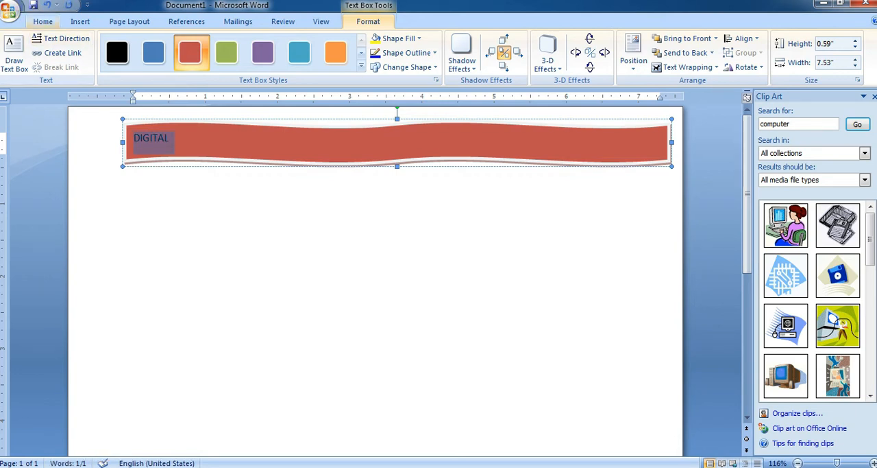
{"action": "left_click", "coordinate": [42, 21]}
{"action": "left_click", "coordinate": [225, 43]}
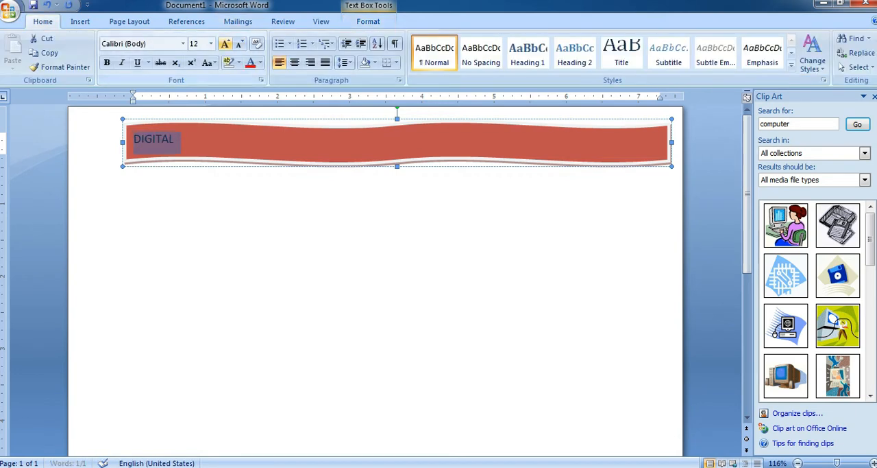
{"action": "left_click", "coordinate": [294, 62]}
{"action": "left_click", "coordinate": [107, 62]}
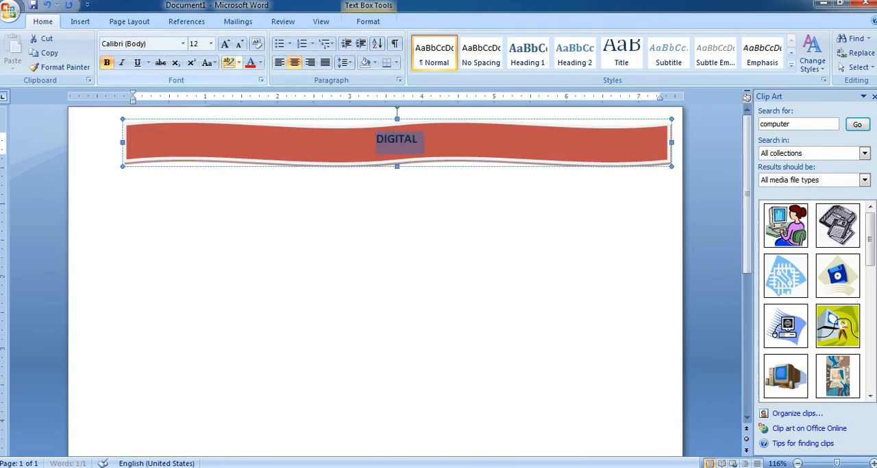
{"action": "left_click", "coordinate": [225, 43]}
{"action": "left_click", "coordinate": [225, 43]}
{"action": "left_click", "coordinate": [225, 43]}
{"action": "left_click", "coordinate": [225, 44]}
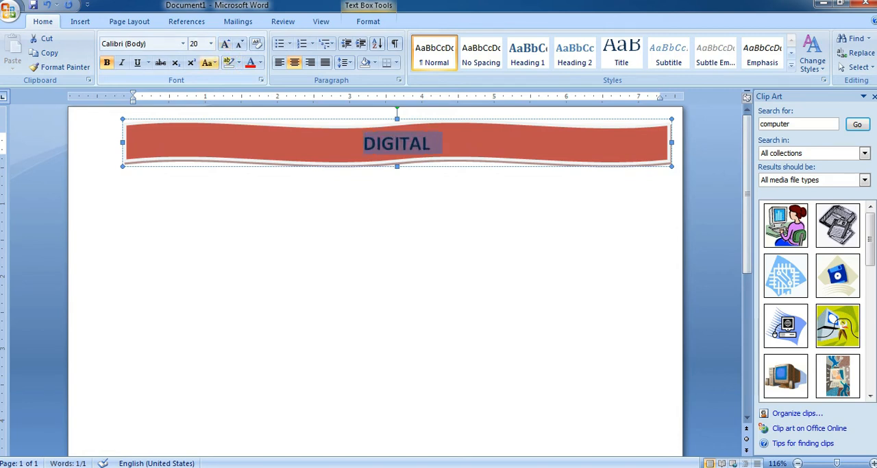
{"action": "left_click", "coordinate": [142, 118]}
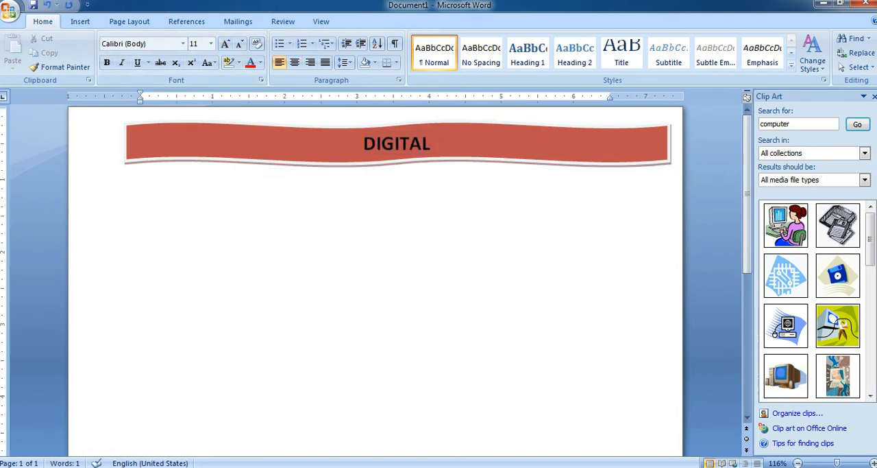
Delete the wave banner together with its text to leave the page empty.
{"action": "left_click", "coordinate": [80, 22]}
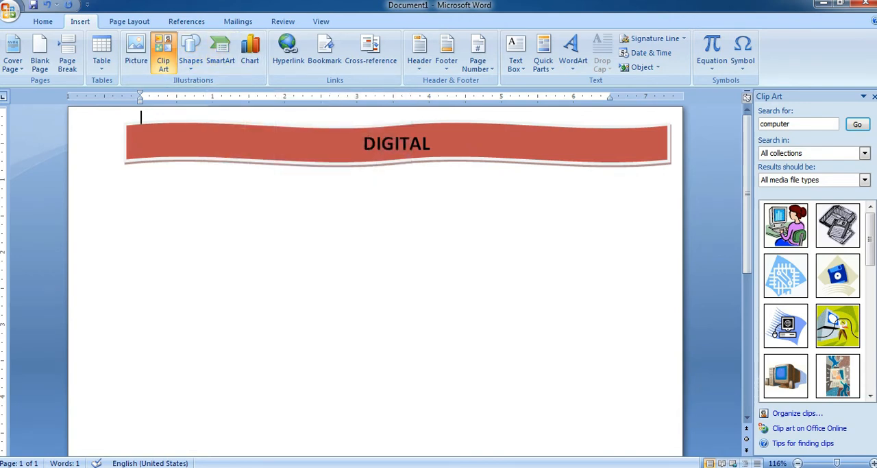
{"action": "key", "text": "ctrl+a"}
{"action": "key", "text": "Delete"}
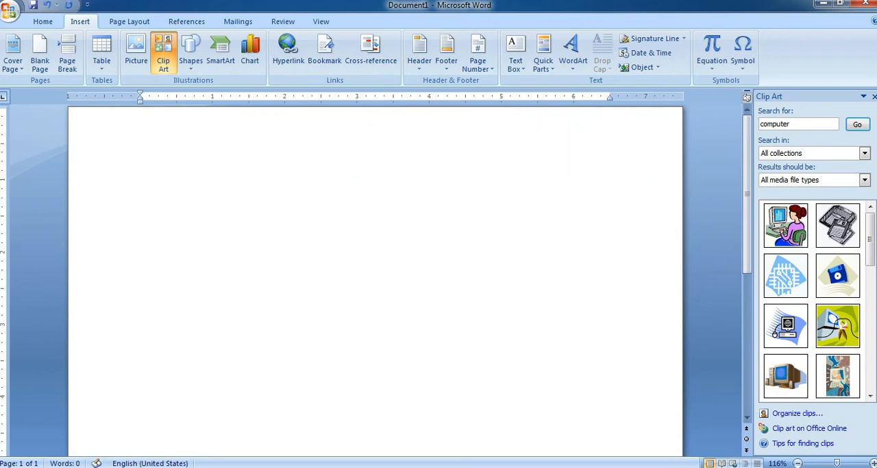
Insert a Continuous Picture List SmartArt graphic on the empty page.
{"action": "left_click", "coordinate": [220, 52]}
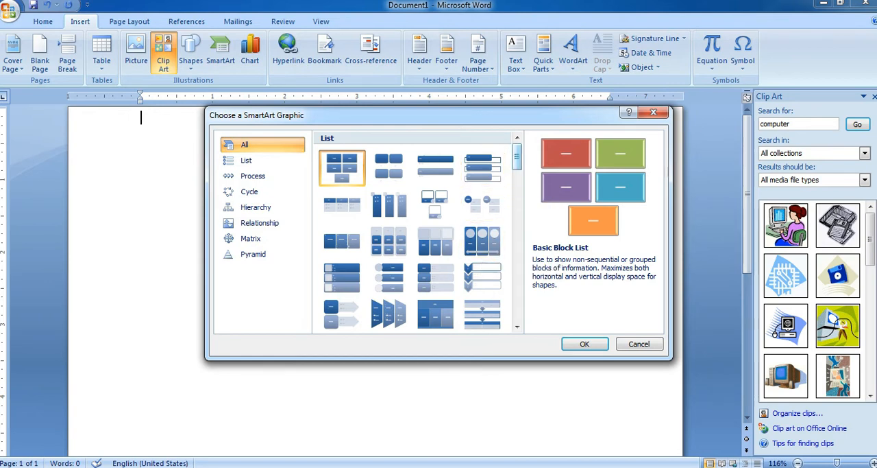
{"action": "scroll", "coordinate": [480, 254], "scroll_direction": "down", "scroll_amount": 5}
{"action": "left_click_drag", "start_coordinate": [517, 202], "coordinate": [517, 156]}
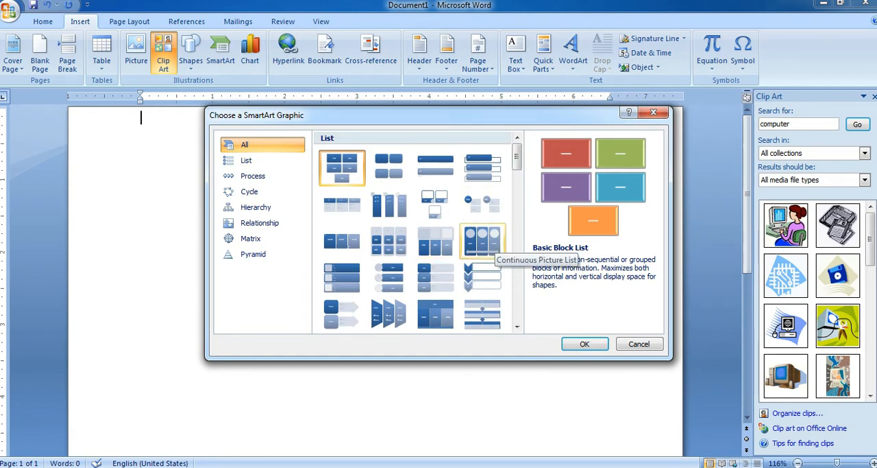
{"action": "left_click", "coordinate": [491, 241]}
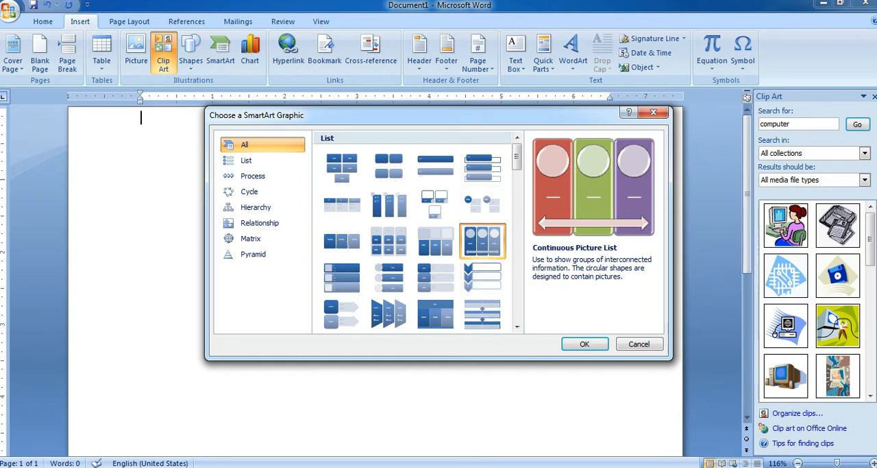
{"action": "left_click", "coordinate": [585, 343]}
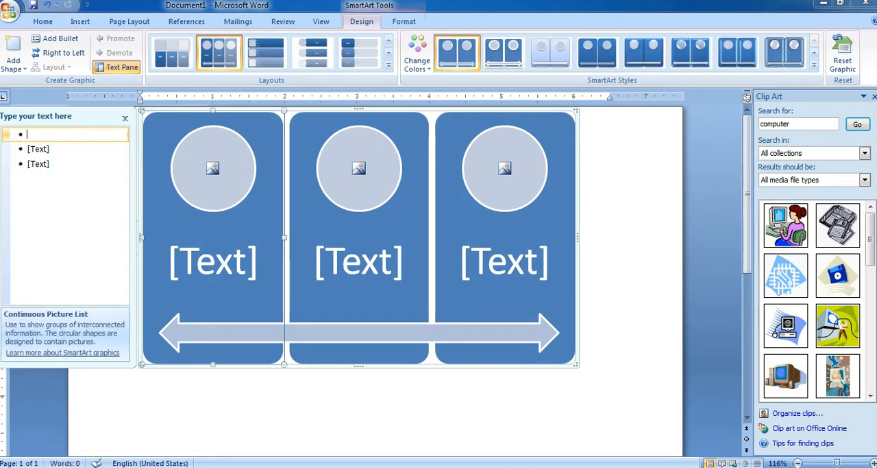
Fill the first circle of the SmartArt with the desktop picture freekid-1024x768.
{"action": "left_click", "coordinate": [213, 168]}
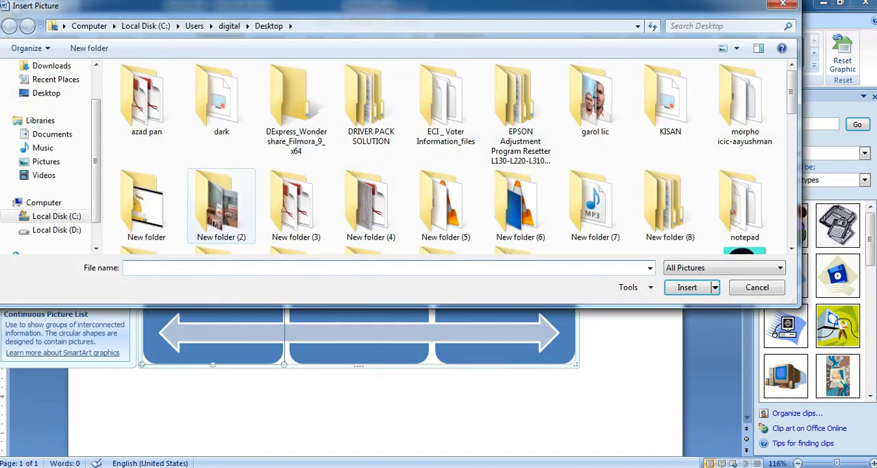
{"action": "scroll", "coordinate": [745, 103], "scroll_direction": "down", "scroll_amount": 5}
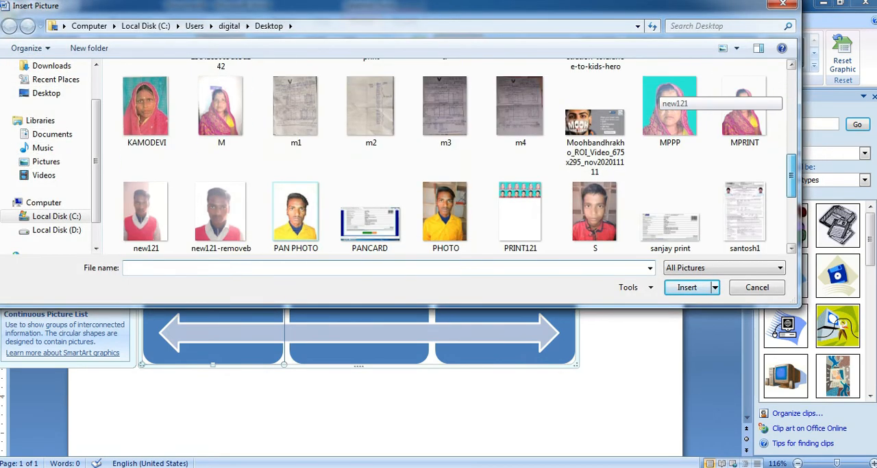
{"action": "scroll", "coordinate": [658, 96], "scroll_direction": "up", "scroll_amount": 3}
{"action": "left_click", "coordinate": [520, 192]}
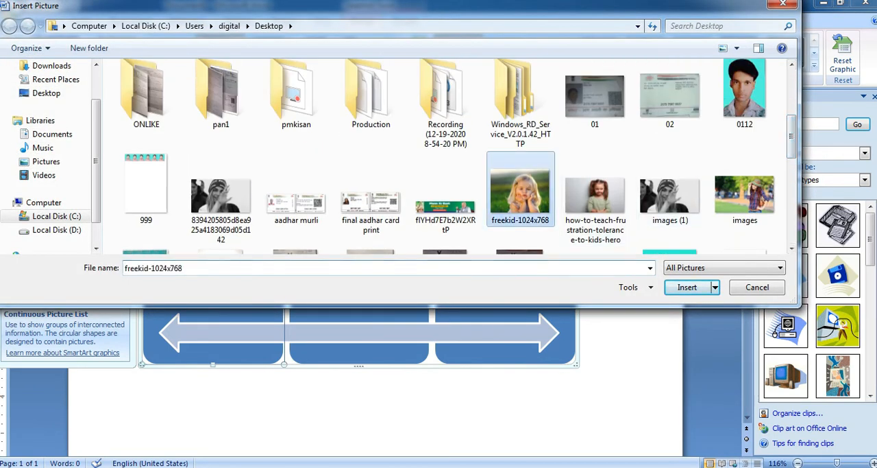
{"action": "left_click", "coordinate": [688, 287]}
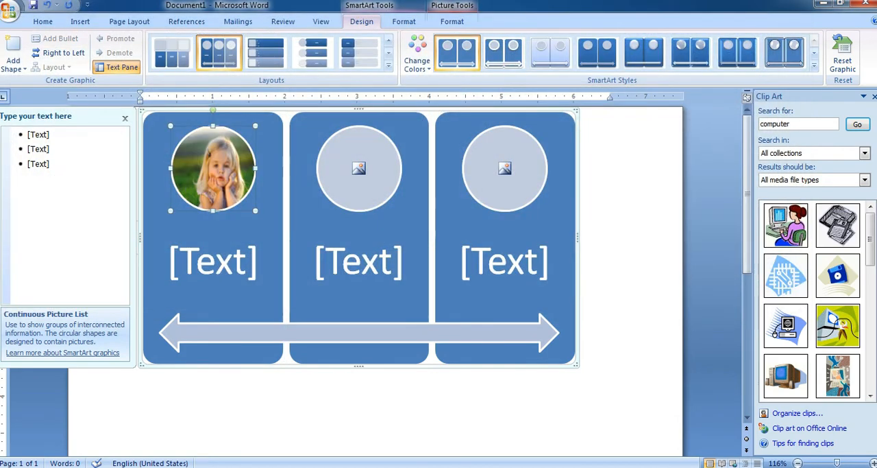
Fill the middle circle of the SmartArt with the desktop picture how-to-teach-frustration-tolerance-to-kids-hero.
{"action": "left_click", "coordinate": [359, 168]}
{"action": "scroll", "coordinate": [686, 85], "scroll_direction": "down", "scroll_amount": 6}
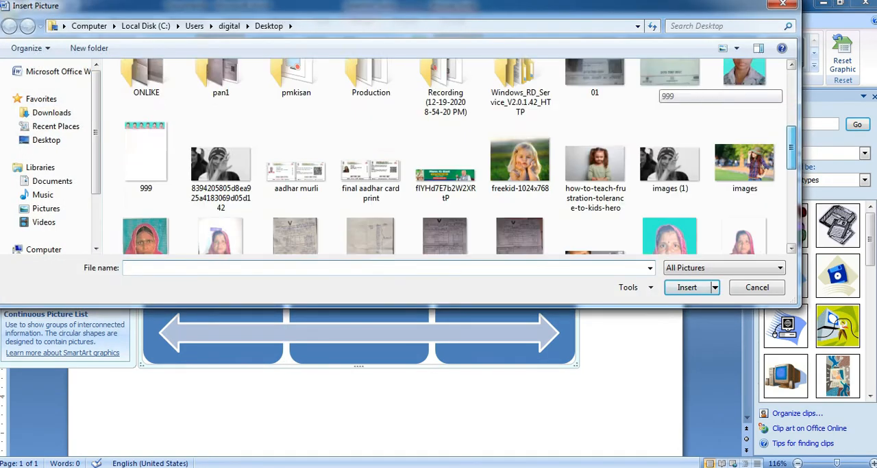
{"action": "scroll", "coordinate": [617, 103], "scroll_direction": "up", "scroll_amount": 2}
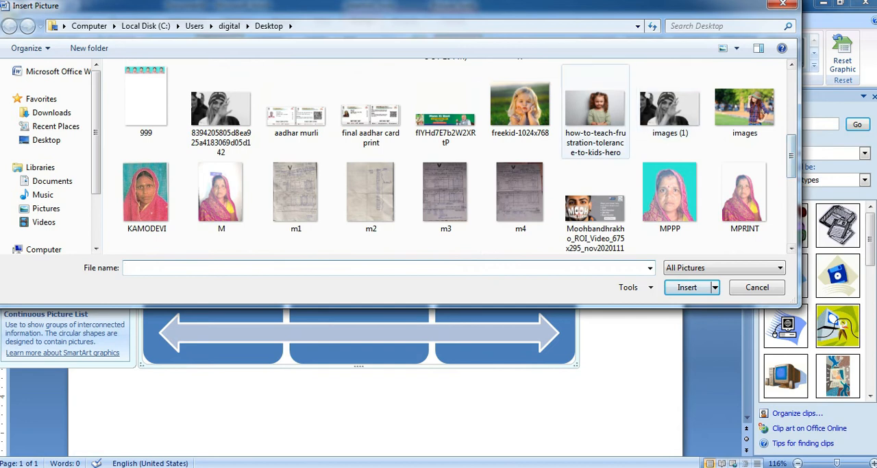
{"action": "left_click", "coordinate": [596, 110]}
{"action": "left_click", "coordinate": [688, 287]}
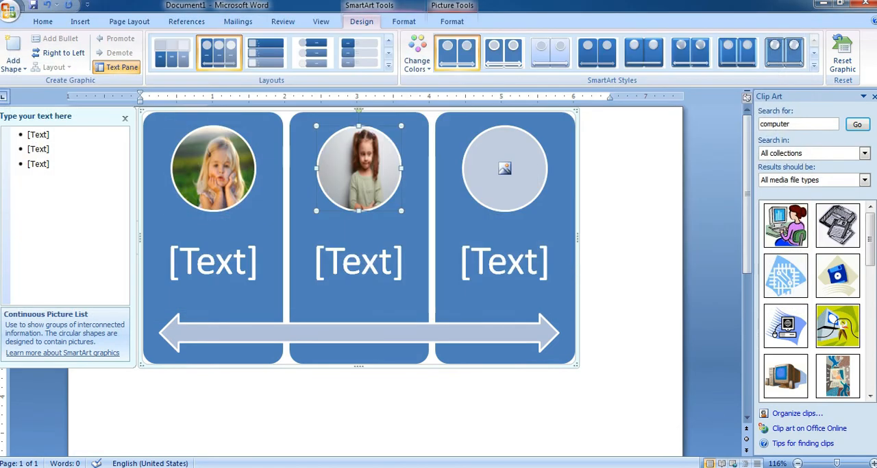
Fill the third circle of the SmartArt with the desktop picture images (1).
{"action": "left_click", "coordinate": [505, 168]}
{"action": "left_click_drag", "start_coordinate": [791, 93], "coordinate": [792, 158]}
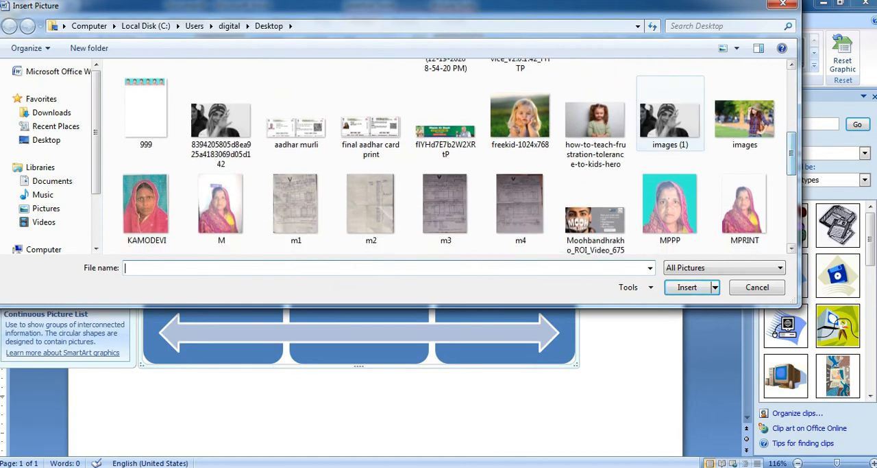
{"action": "left_click", "coordinate": [670, 120]}
{"action": "left_click", "coordinate": [687, 287]}
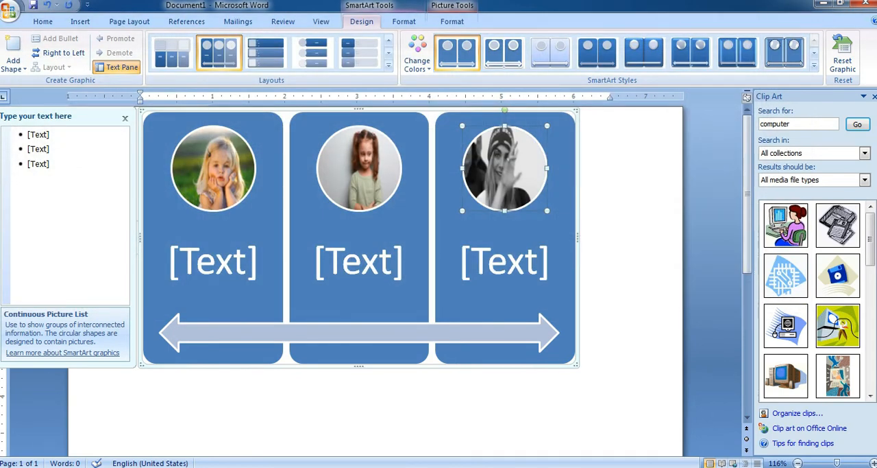
Replace the three text placeholders in the SmartArt with a person's first name under each picture.
{"action": "left_click", "coordinate": [213, 262]}
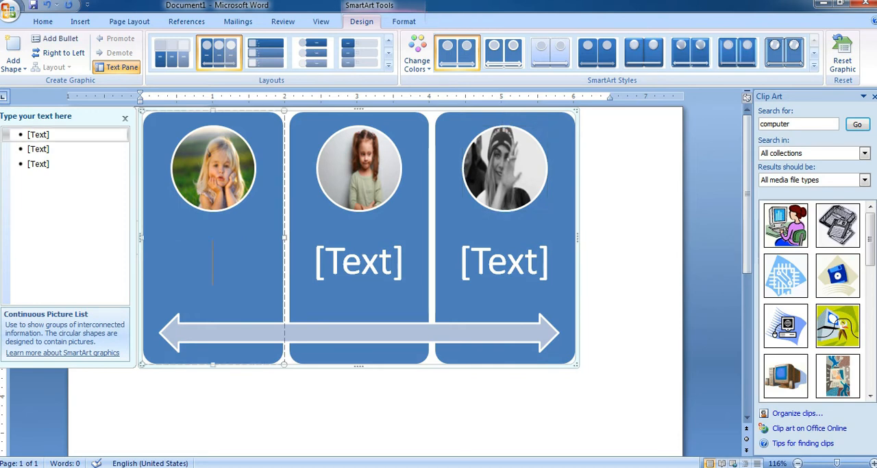
{"action": "type", "text": "puja"}
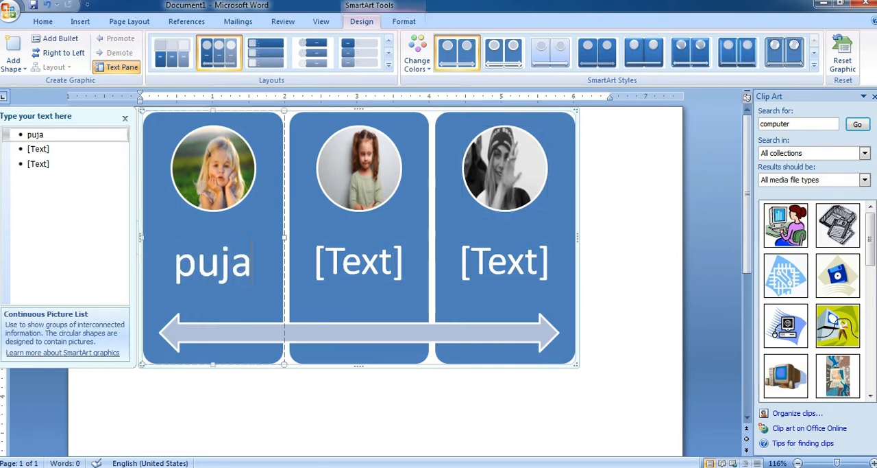
{"action": "left_click", "coordinate": [360, 261]}
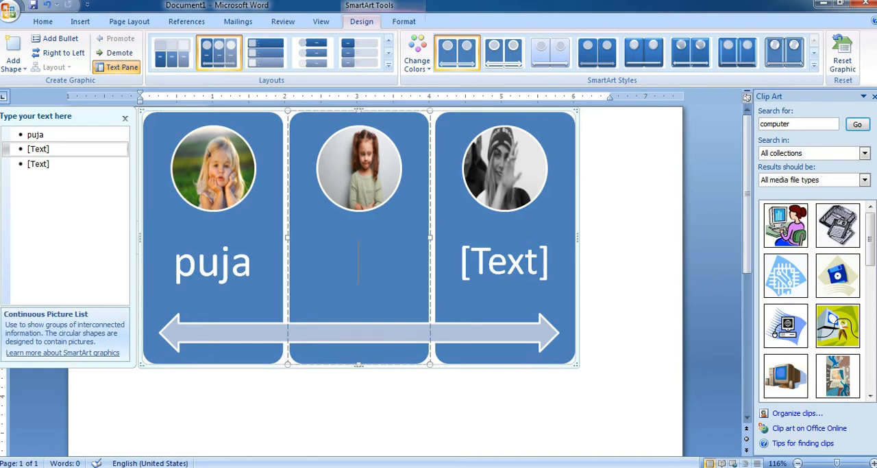
{"action": "type", "text": "neha"}
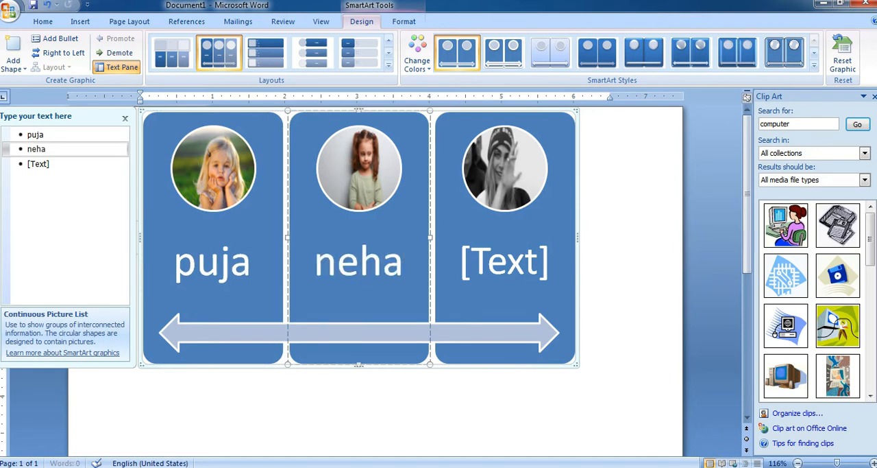
{"action": "left_click", "coordinate": [506, 262]}
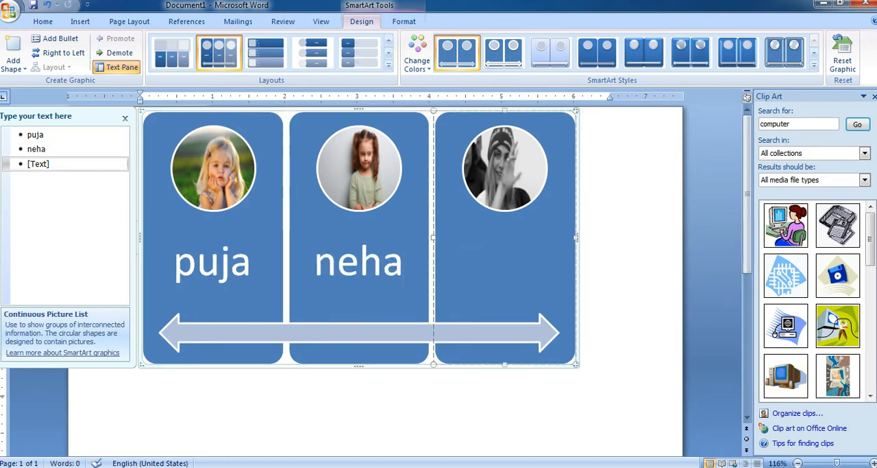
{"action": "type", "text": "sw"}
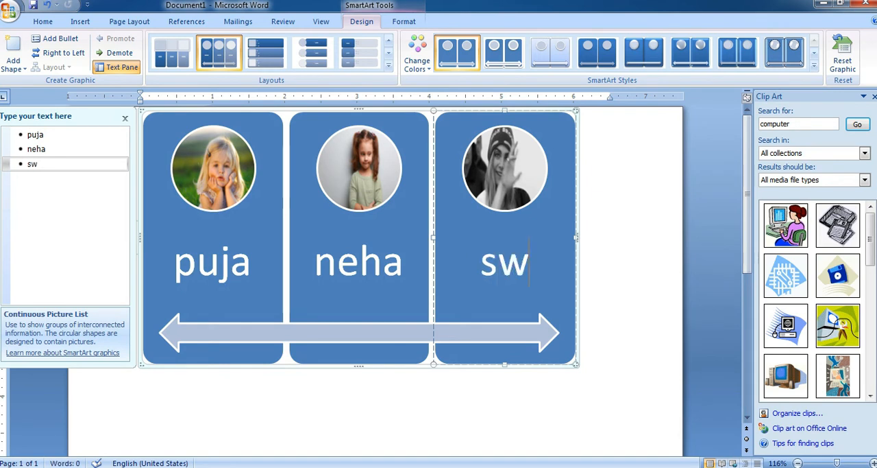
{"action": "type", "text": "iti"}
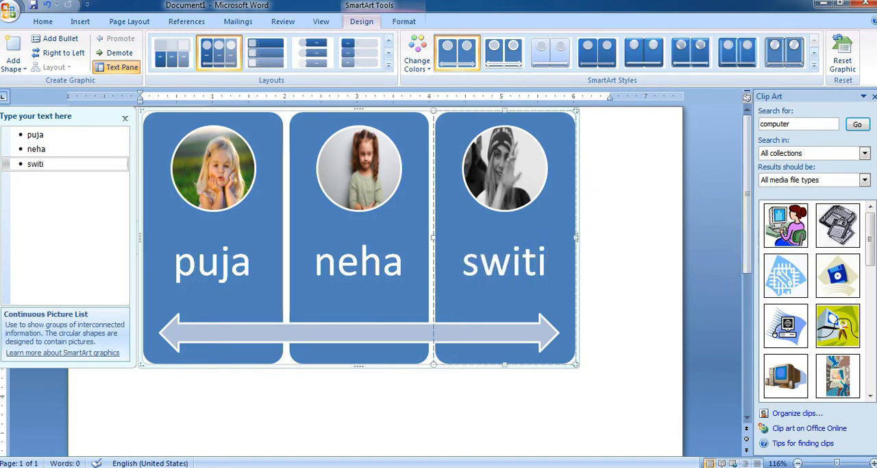
Recolor the SmartArt with the last Colorful variation (blue, green, orange) and shrink it to about 3.8" wide by 2.3" high.
{"action": "left_click", "coordinate": [417, 54]}
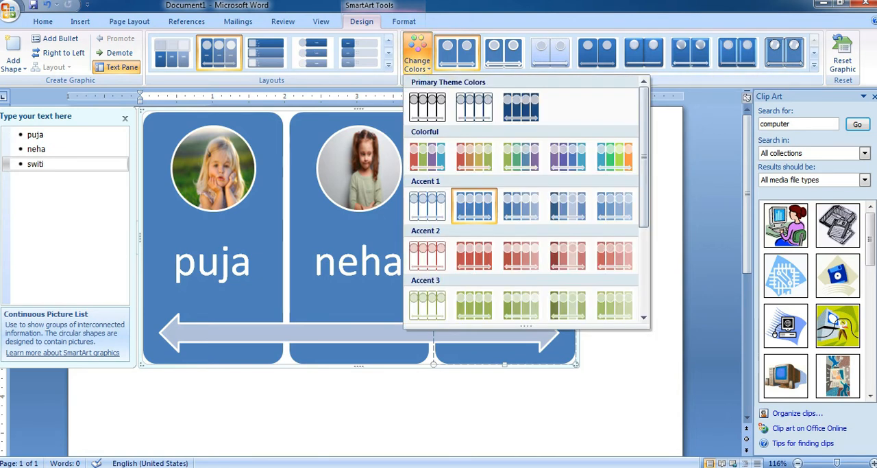
{"action": "left_click", "coordinate": [614, 157]}
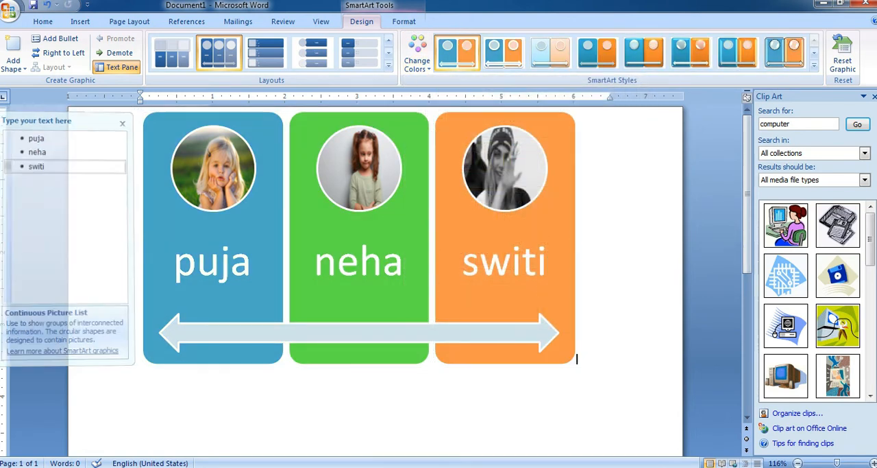
{"action": "left_click", "coordinate": [629, 358]}
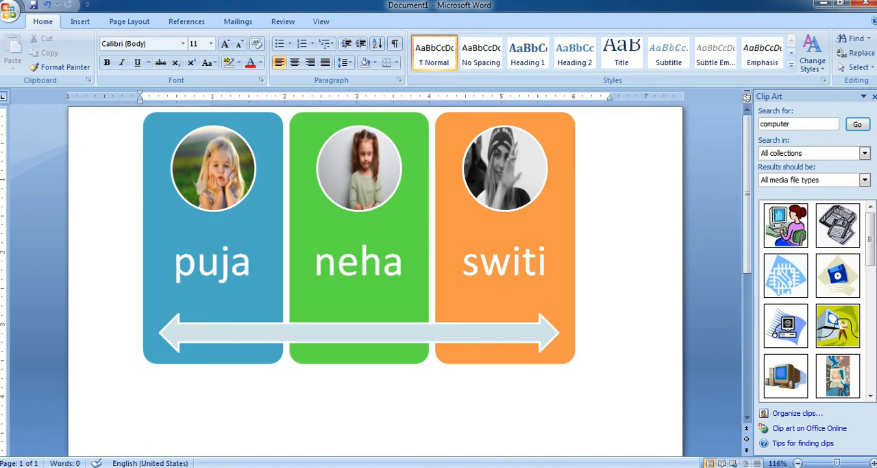
{"action": "left_click", "coordinate": [359, 237]}
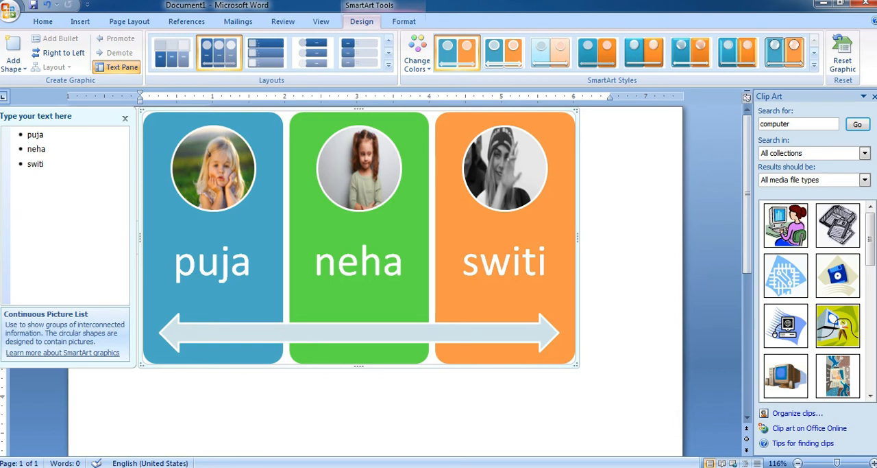
{"action": "left_click_drag", "start_coordinate": [576, 364], "coordinate": [417, 274]}
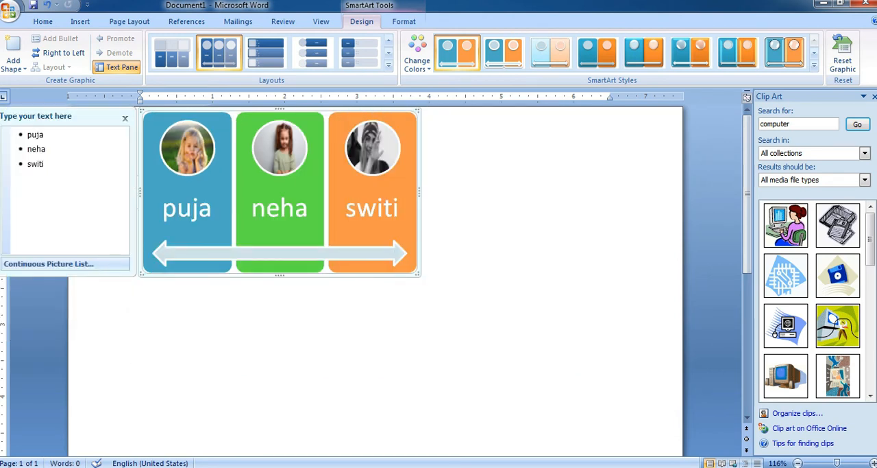
Delete the entire SmartArt graphic from the page, including its pictures, names and double-headed arrow.
{"action": "key", "text": "ctrl+a"}
{"action": "key", "text": "Delete"}
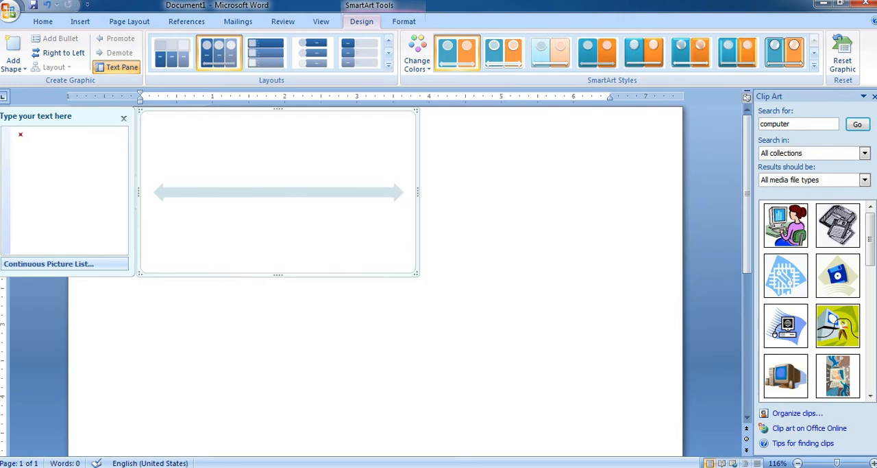
{"action": "left_click", "coordinate": [342, 394]}
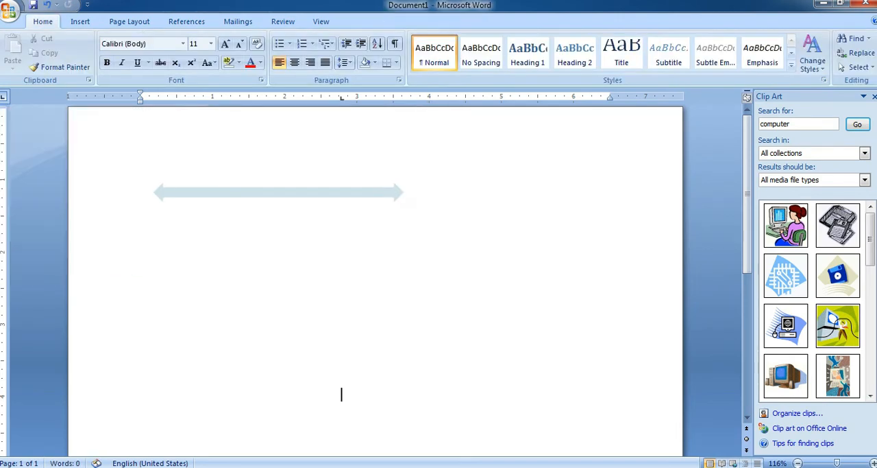
{"action": "left_click", "coordinate": [277, 192]}
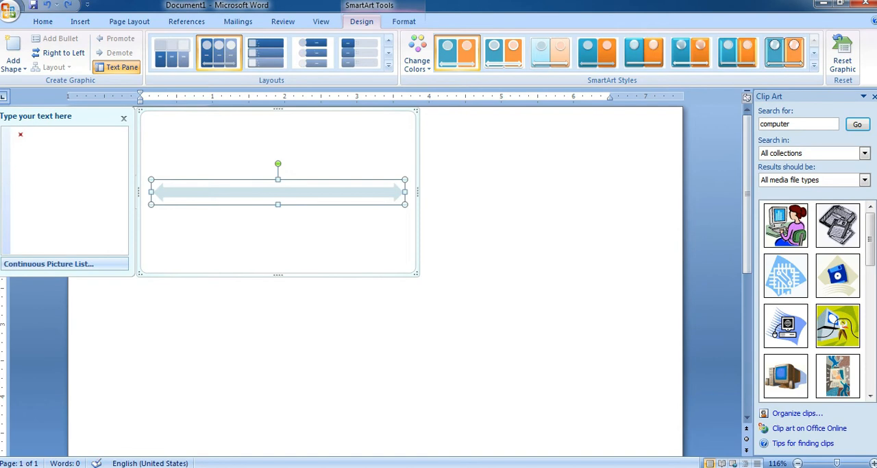
{"action": "left_click", "coordinate": [80, 21]}
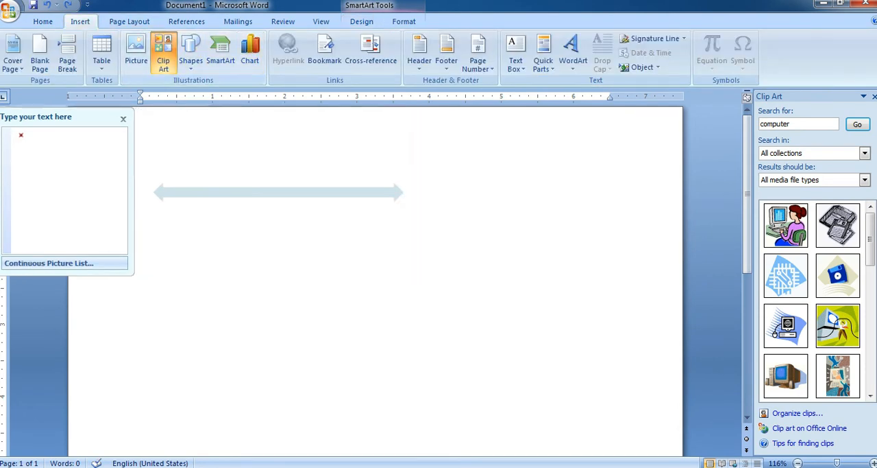
{"action": "left_click", "coordinate": [415, 268]}
{"action": "key", "text": "ctrl+a"}
{"action": "key", "text": "Delete"}
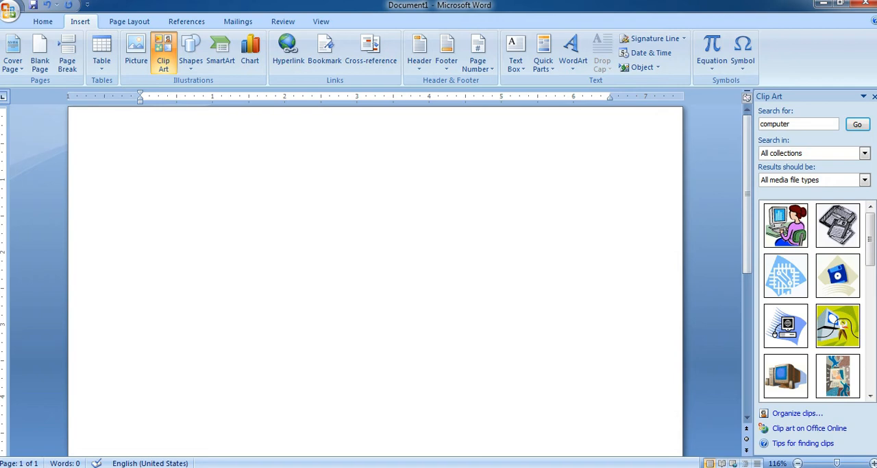
Enter the text "Student Name-" followed by the student's first name on the first line of the page.
{"action": "type", "text": "Stu"}
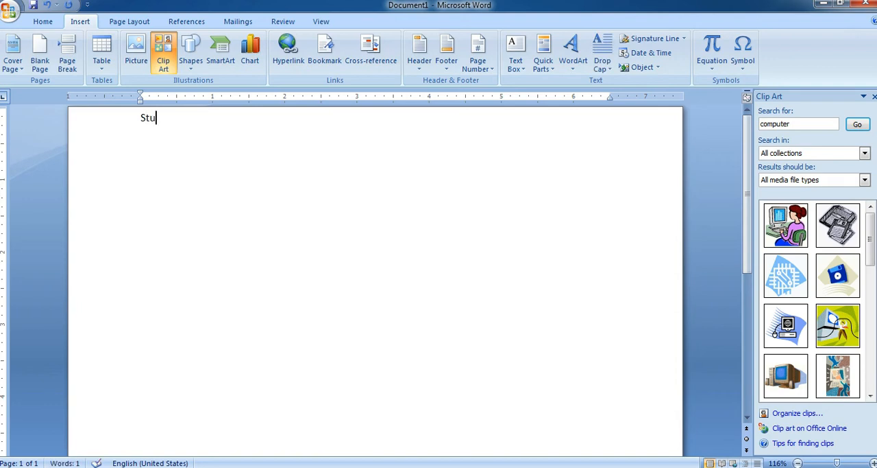
{"action": "type", "text": "dent Na,"}
{"action": "key", "text": "BackSpace"}
{"action": "type", "text": "me-puja"}
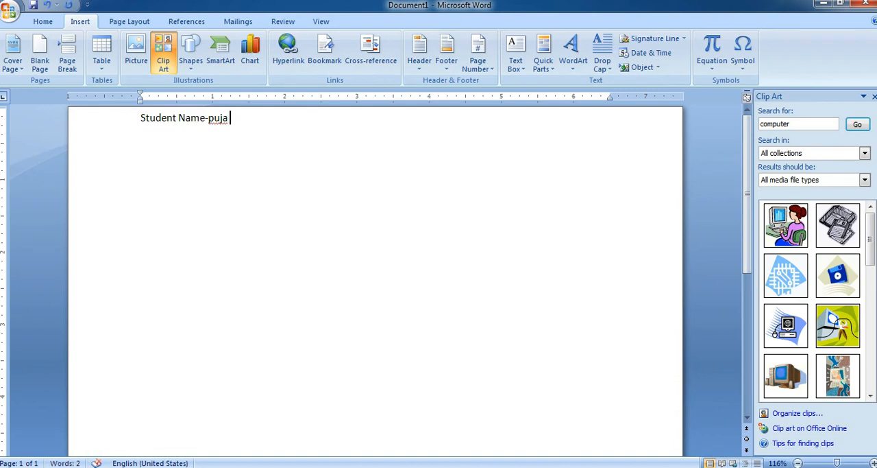
{"action": "type", "text": " plC"}
Add the word "(Picture)" in parentheses after the student's name.
{"action": "key", "text": "BackSpace"}
{"action": "key", "text": "BackSpace"}
{"action": "key", "text": "BackSpace"}
{"action": "key", "text": "BackSpace"}
{"action": "type", "text": "()("}
{"action": "key", "text": "BackSpace"}
{"action": "key", "text": "BackSpace"}
{"action": "type", "text": ")"}
{"action": "key", "text": "Left"}
{"action": "type", "text": "pICTU"}
{"action": "key", "text": "BackSpace"}
{"action": "key", "text": "BackSpace"}
{"action": "key", "text": "BackSpace"}
{"action": "key", "text": "BackSpace"}
{"action": "key", "text": "BackSpace"}
{"action": "type", "text": "Pictu"}
{"action": "type", "text": "re"}
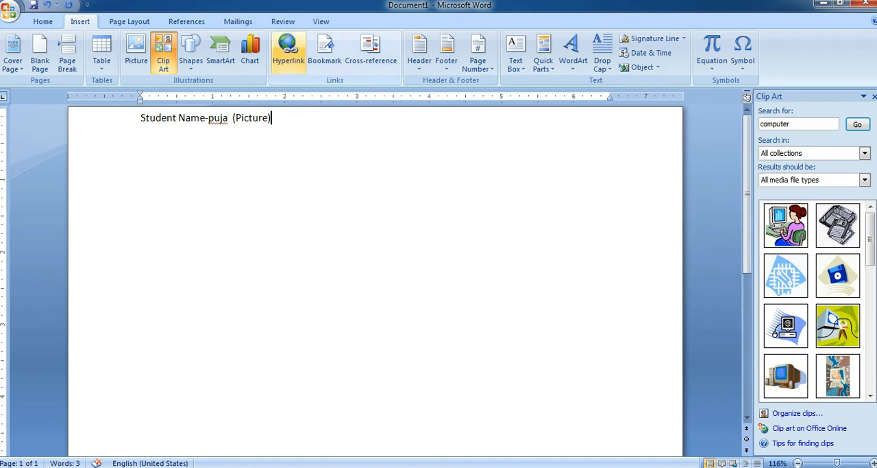
{"action": "left_click", "coordinate": [288, 51]}
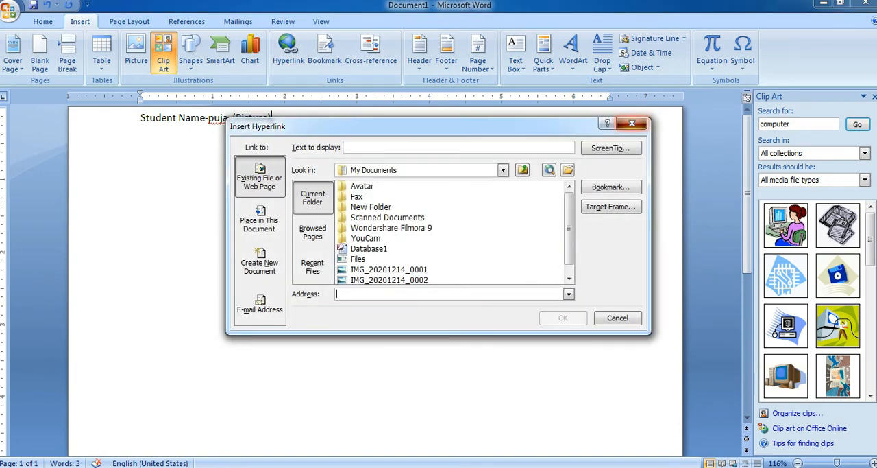
{"action": "left_click", "coordinate": [632, 123]}
{"action": "left_click_drag", "start_coordinate": [233, 118], "coordinate": [271, 118]}
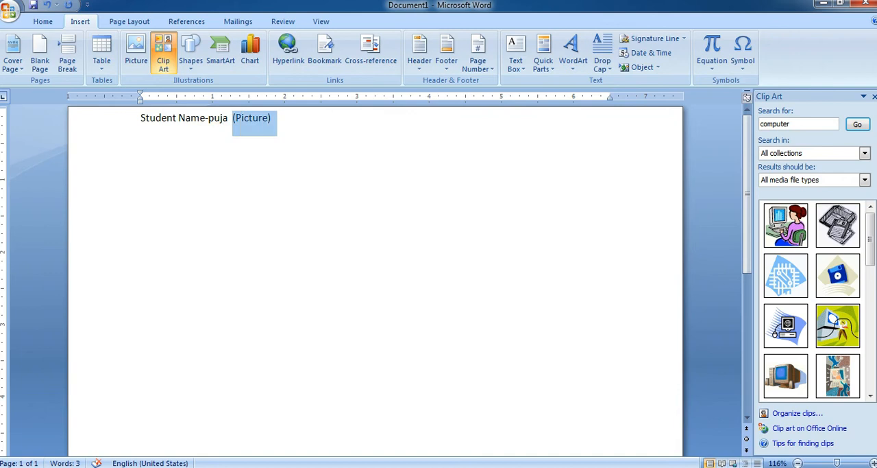
{"action": "left_click", "coordinate": [273, 119]}
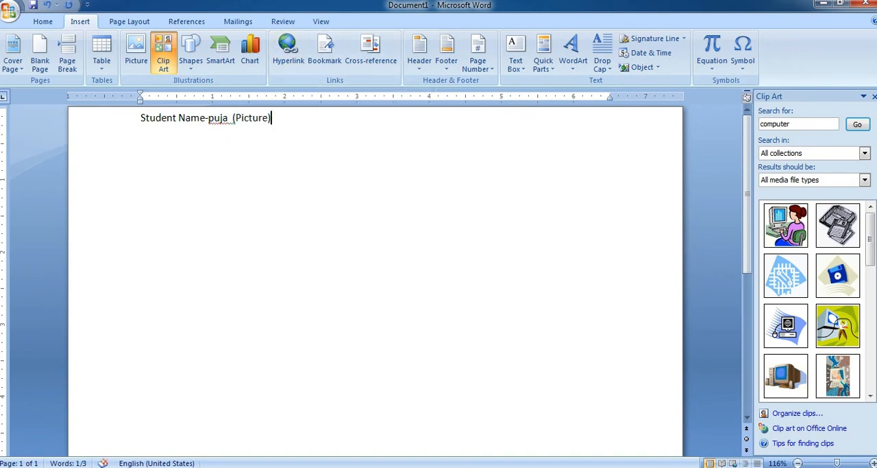
Start a hyperlink on the word Picture inside the parentheses and set the folder for the linked file to Desktop.
{"action": "left_click_drag", "start_coordinate": [234, 118], "coordinate": [272, 118]}
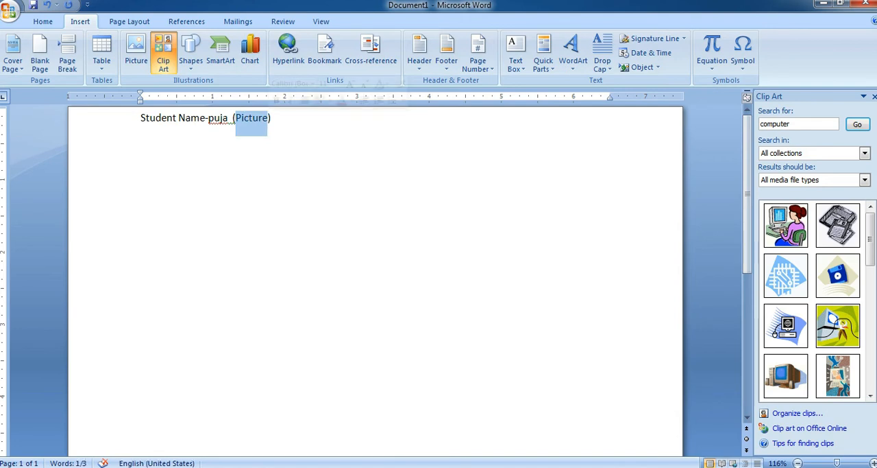
{"action": "left_click", "coordinate": [288, 49]}
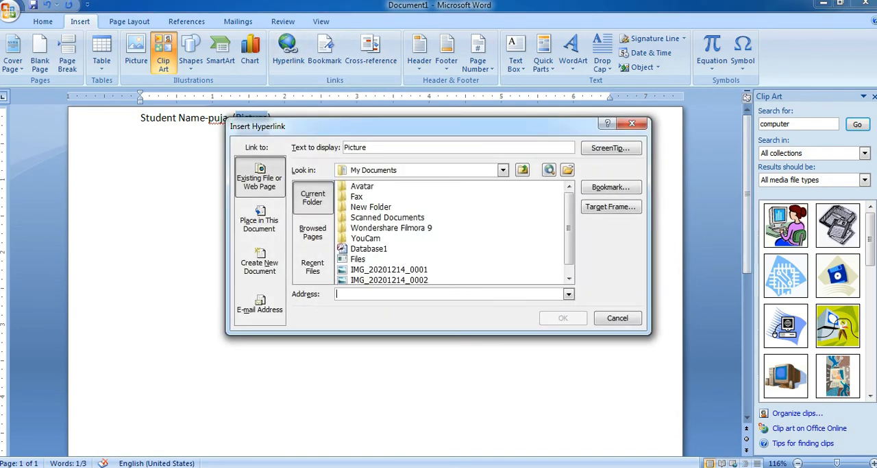
{"action": "left_click_drag", "start_coordinate": [569, 228], "coordinate": [569, 239]}
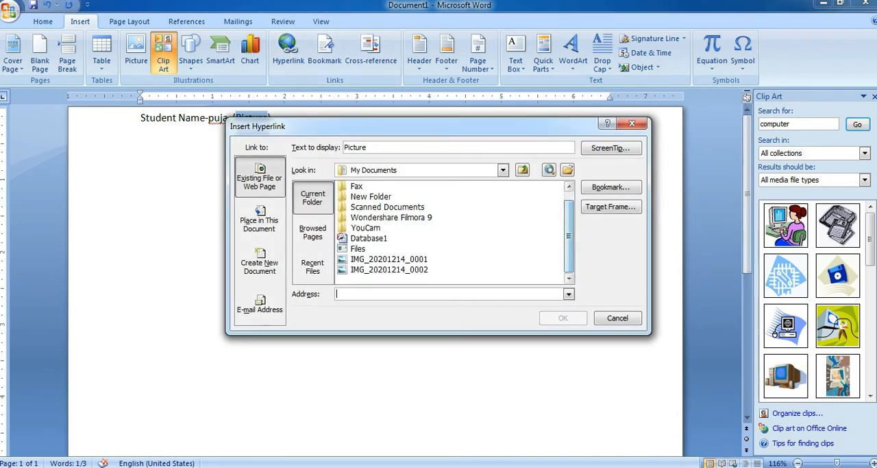
{"action": "left_click", "coordinate": [503, 170]}
{"action": "left_click", "coordinate": [363, 182]}
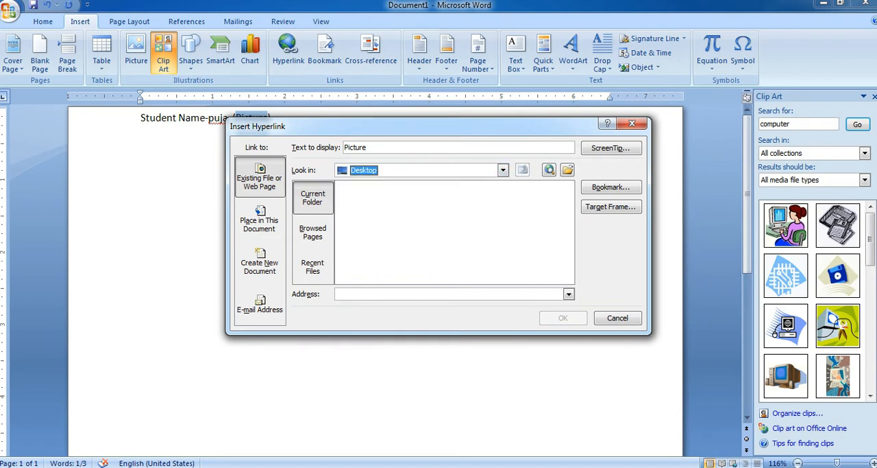
{"action": "scroll", "coordinate": [452, 232], "scroll_direction": "down", "scroll_amount": 10}
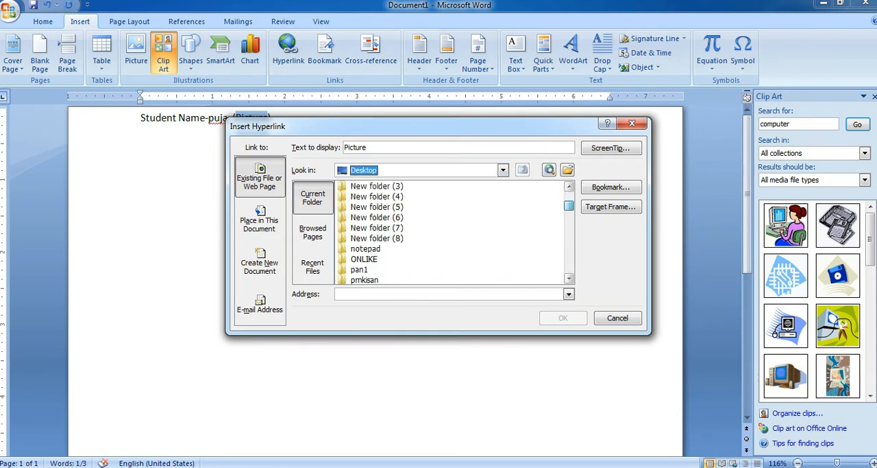
{"action": "scroll", "coordinate": [452, 232], "scroll_direction": "down", "scroll_amount": 10}
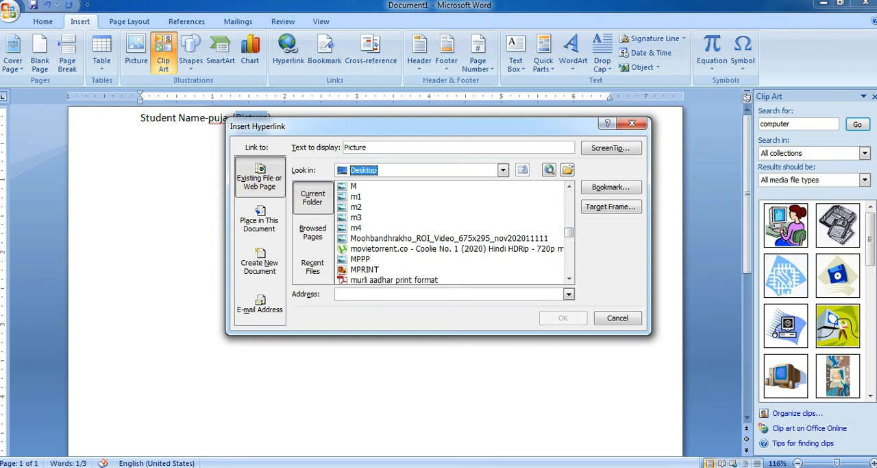
{"action": "left_click", "coordinate": [365, 269]}
{"action": "key", "text": "Up"}
{"action": "key", "text": "Up"}
{"action": "key", "text": "Up"}
{"action": "key", "text": "Up"}
{"action": "key", "text": "Up"}
{"action": "key", "text": "Up"}
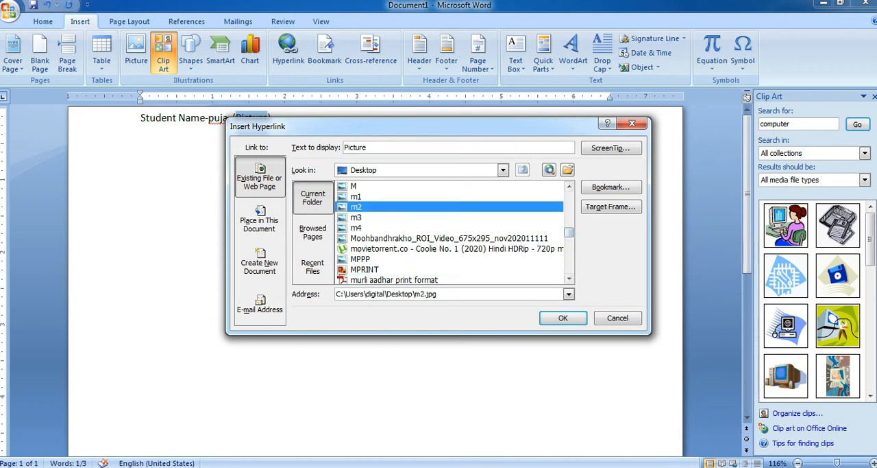
Choose the desktop picture images as the hyperlink's target and insert the link.
{"action": "mouse_move", "coordinate": [569, 232]}
{"action": "left_mouse_down"}
{"action": "mouse_move", "coordinate": [569, 206]}
{"action": "mouse_move", "coordinate": [569, 227]}
{"action": "left_mouse_up"}
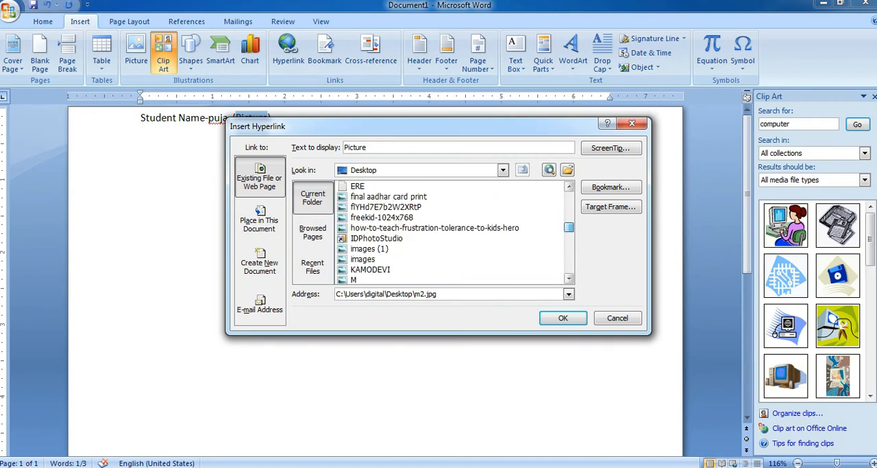
{"action": "left_click", "coordinate": [364, 259]}
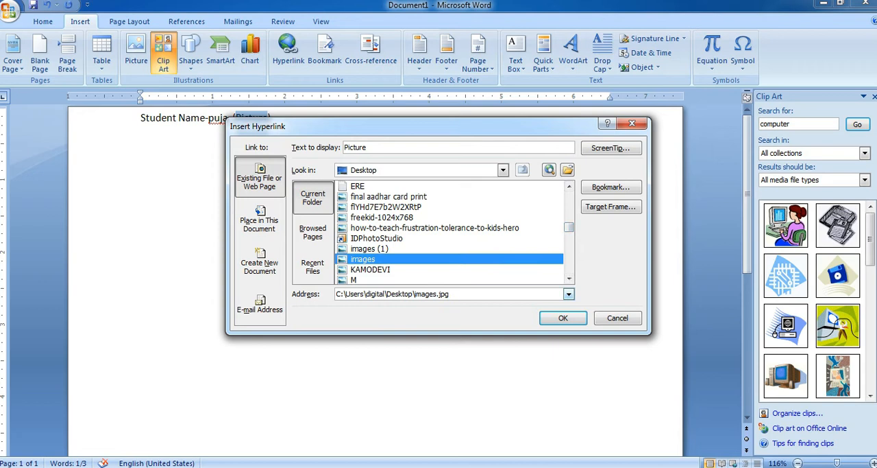
{"action": "left_click", "coordinate": [563, 318]}
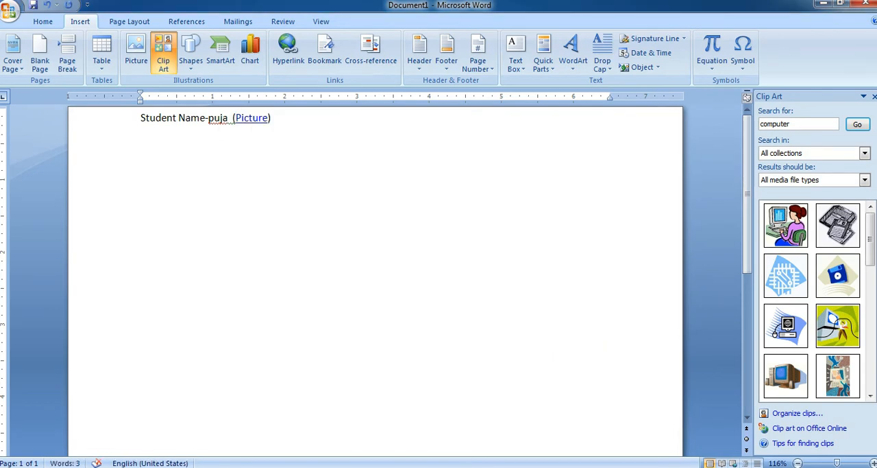
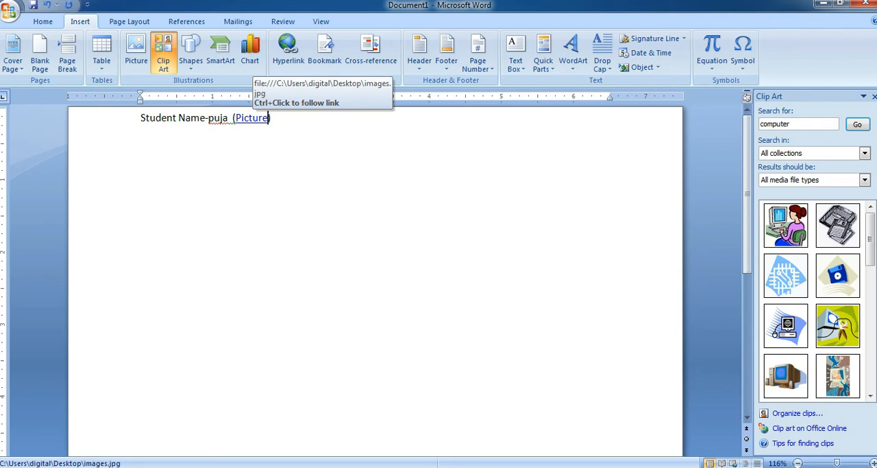
Follow the Picture hyperlink to view the linked image, and close the photo viewer.
{"action": "left_click", "coordinate": [255, 118], "text": "ctrl"}
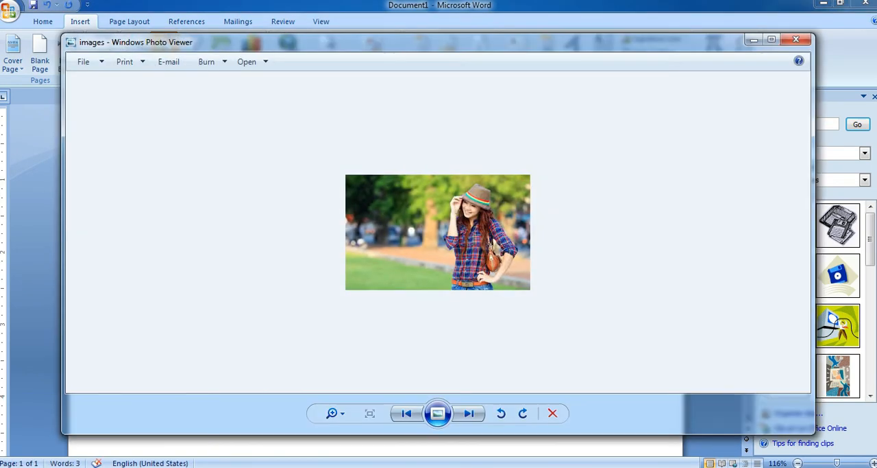
{"action": "left_click", "coordinate": [796, 39]}
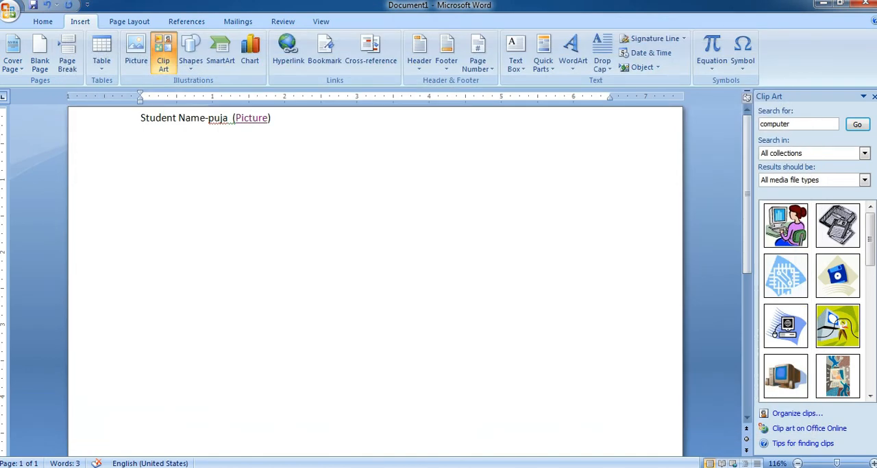
Delete all text from the page and close the Clip Art pane.
{"action": "key", "text": "ctrl+a"}
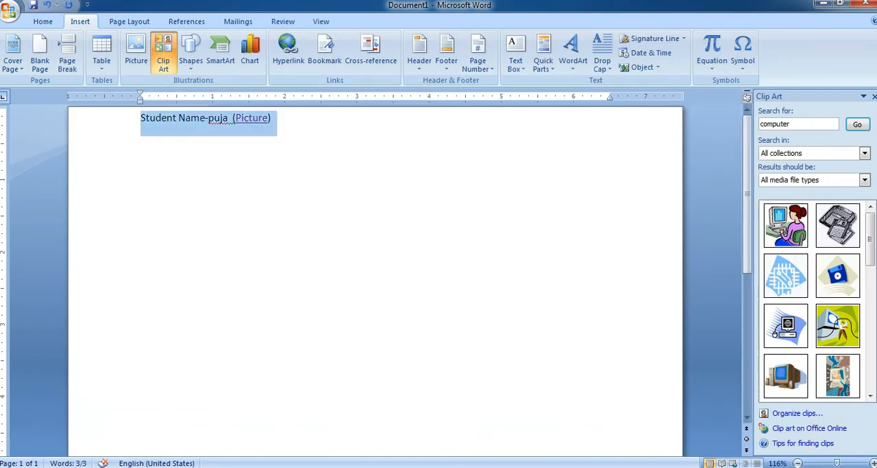
{"action": "key", "text": "Delete"}
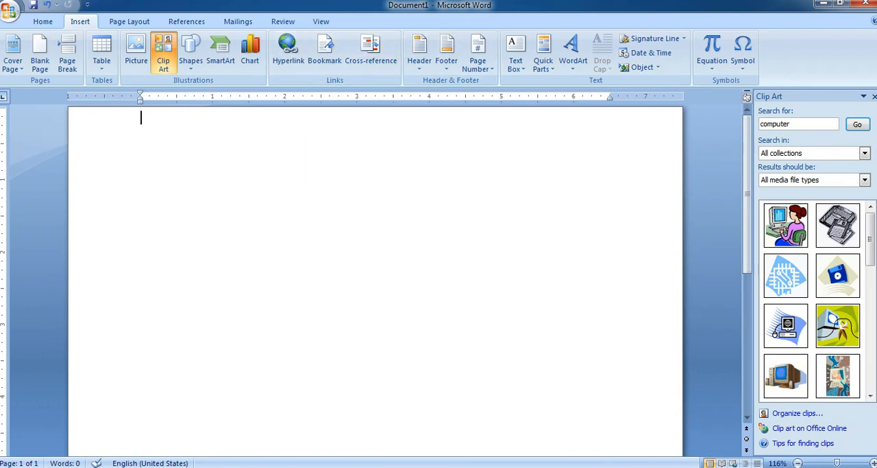
{"action": "left_click", "coordinate": [874, 96]}
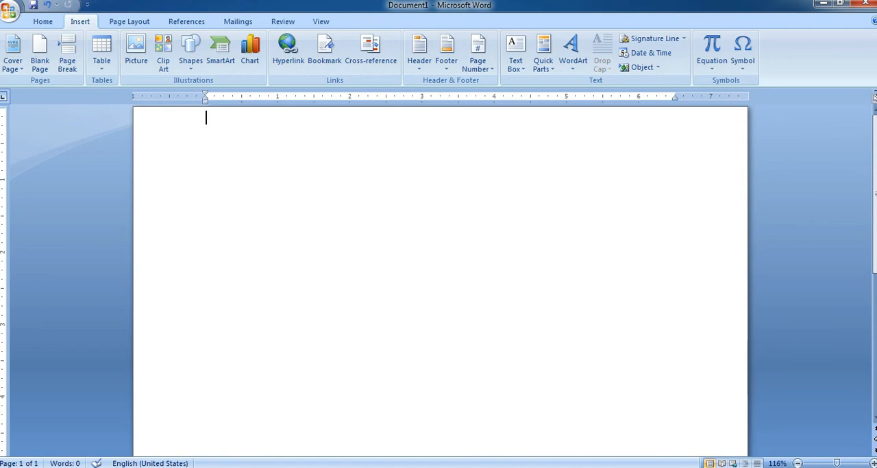
Insert the built-in Alphabet header into the document.
{"action": "scroll", "coordinate": [440, 281], "scroll_direction": "down", "scroll_amount": 1}
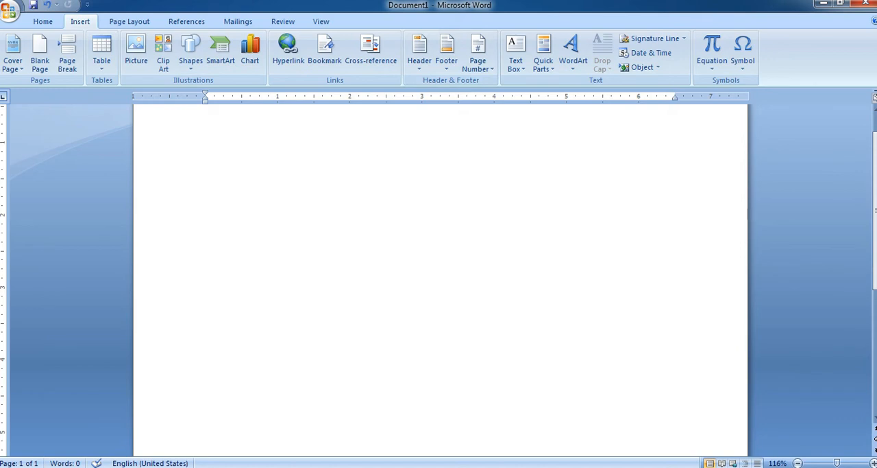
{"action": "left_click", "coordinate": [419, 51]}
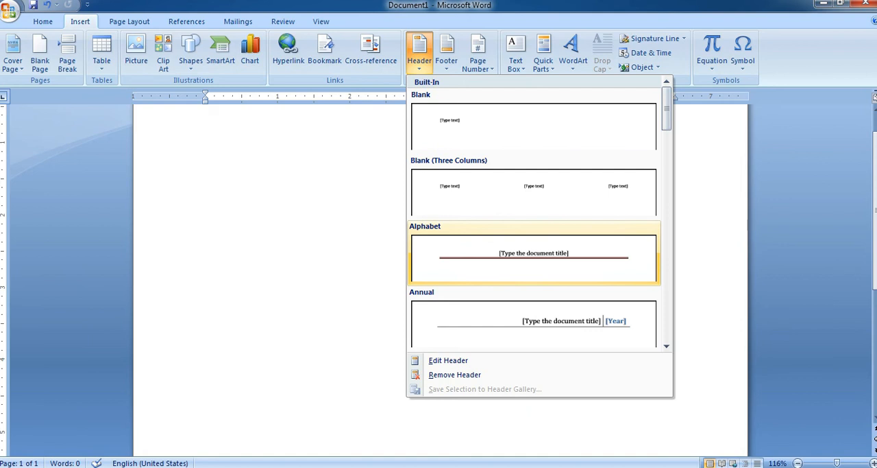
{"action": "left_click", "coordinate": [534, 257]}
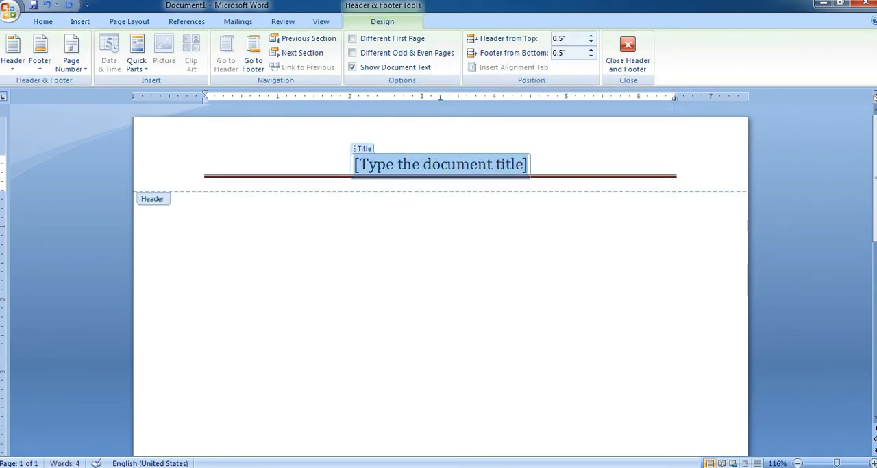
Set the header's document title to "digital" and return to the body text.
{"action": "type", "text": "new"}
{"action": "key", "text": "BackSpace"}
{"action": "key", "text": "BackSpace"}
{"action": "key", "text": "BackSpace"}
{"action": "type", "text": "digital"}
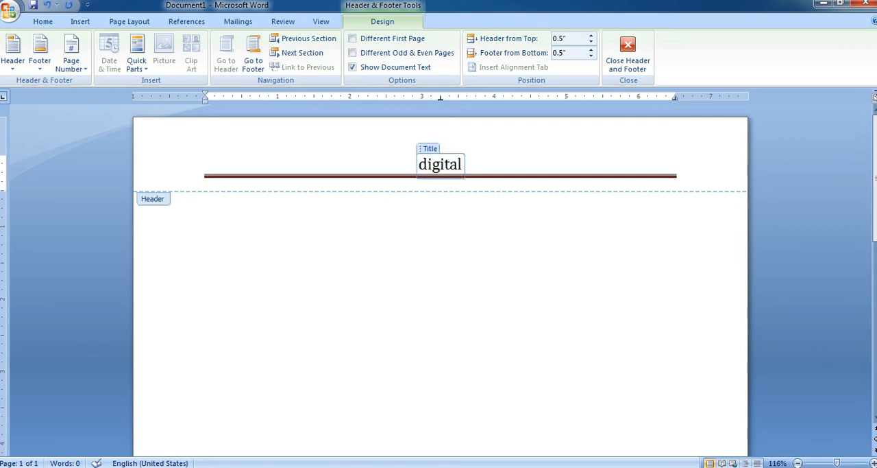
{"action": "key", "text": "Escape"}
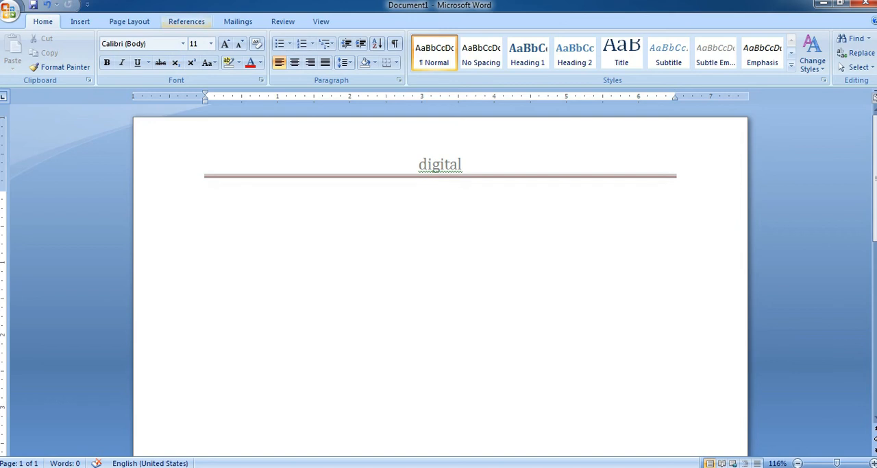
Insert the built-in Pinstripes footer and return to the start of the document body.
{"action": "left_click", "coordinate": [80, 21]}
{"action": "left_click", "coordinate": [447, 49]}
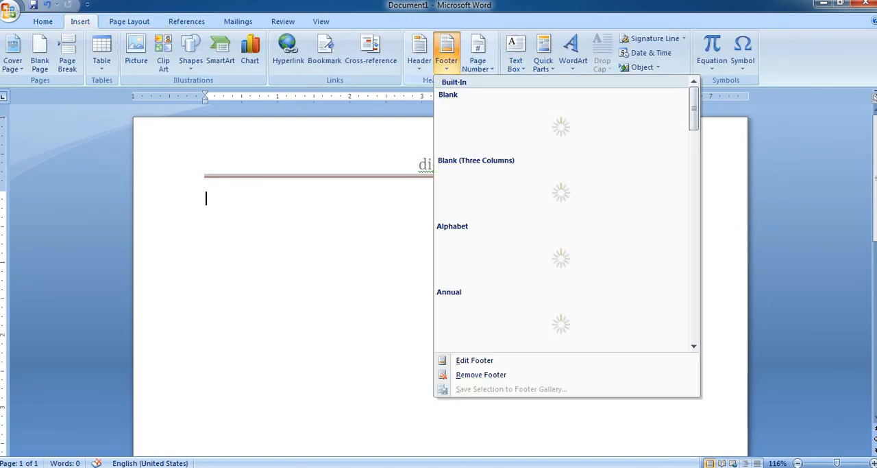
{"action": "scroll", "coordinate": [561, 205], "scroll_direction": "down", "scroll_amount": 5}
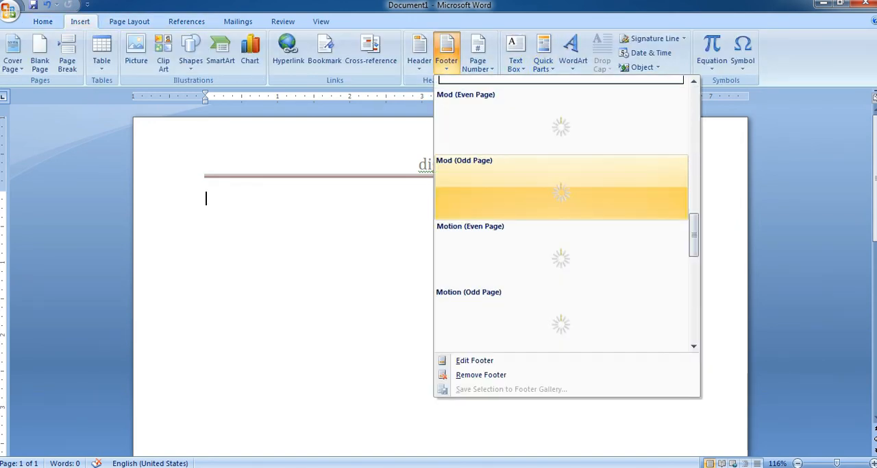
{"action": "scroll", "coordinate": [561, 206], "scroll_direction": "up", "scroll_amount": 2}
{"action": "scroll", "coordinate": [548, 257], "scroll_direction": "down", "scroll_amount": 3}
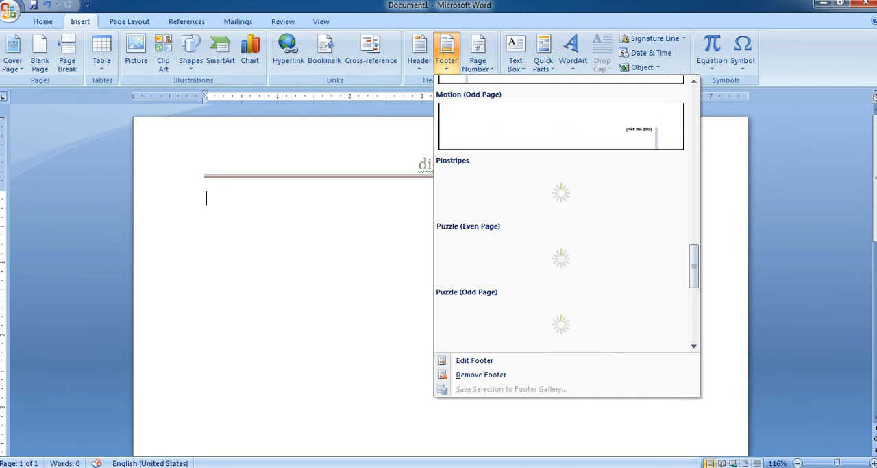
{"action": "left_click", "coordinate": [561, 192]}
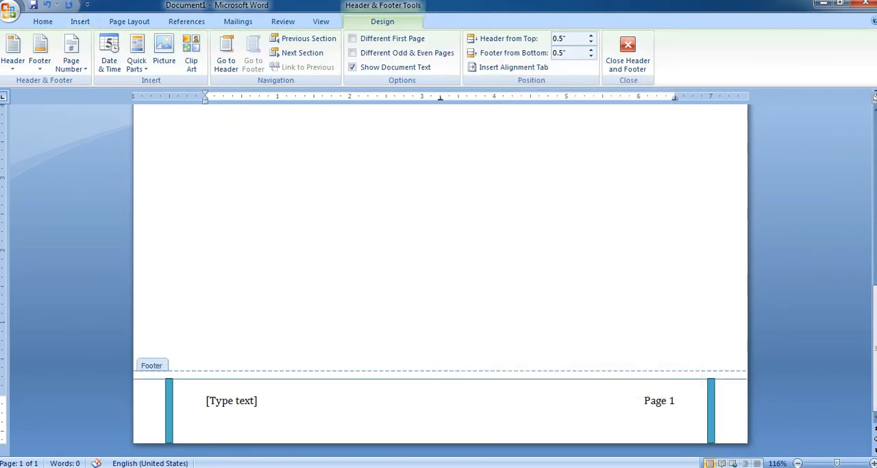
{"action": "double_click", "coordinate": [480, 266]}
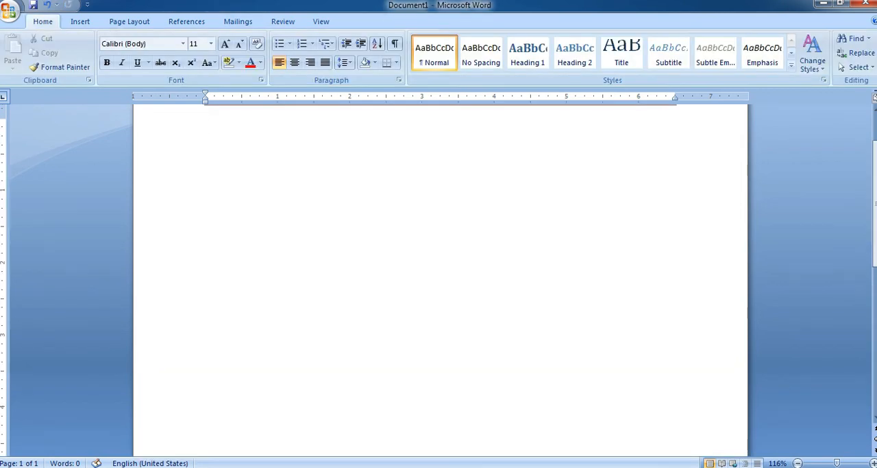
{"action": "scroll", "coordinate": [480, 266], "scroll_direction": "up", "scroll_amount": 2}
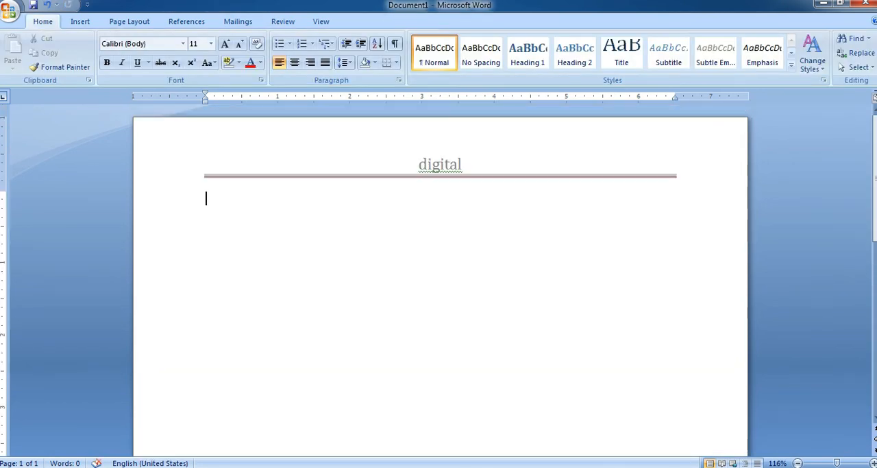
Insert a page number at the top of the page in the Tildes style and leave header editing.
{"action": "left_click", "coordinate": [80, 21]}
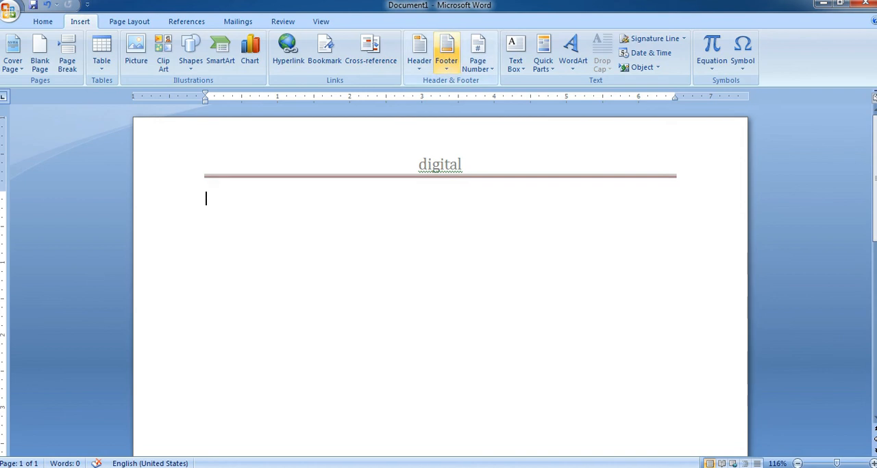
{"action": "scroll", "coordinate": [440, 281], "scroll_direction": "down", "scroll_amount": 1}
{"action": "scroll", "coordinate": [440, 282], "scroll_direction": "up", "scroll_amount": 1}
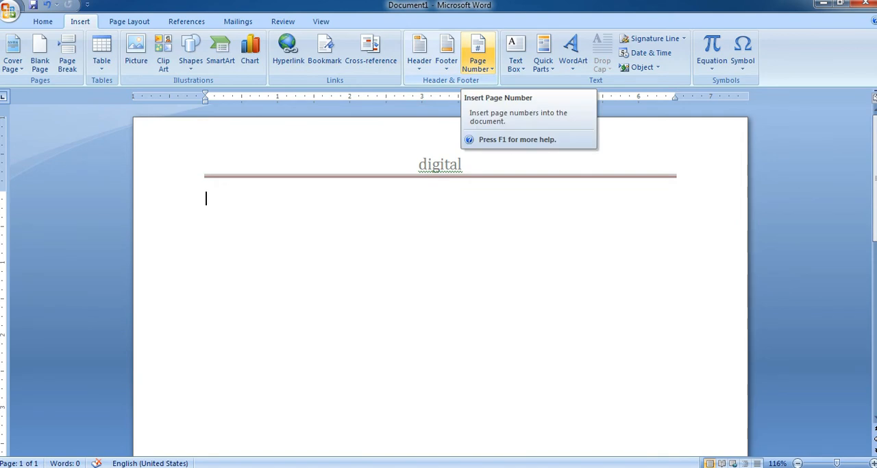
{"action": "left_click", "coordinate": [478, 55]}
{"action": "mouse_move", "coordinate": [508, 83]}
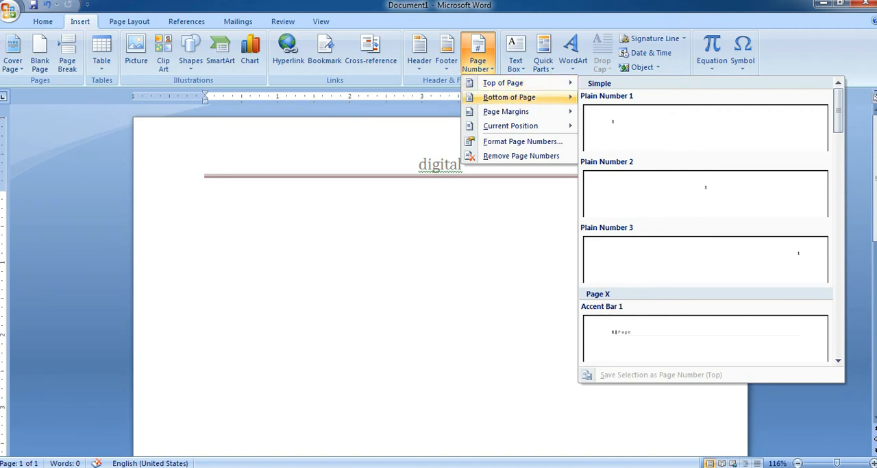
{"action": "scroll", "coordinate": [706, 206], "scroll_direction": "down", "scroll_amount": 5}
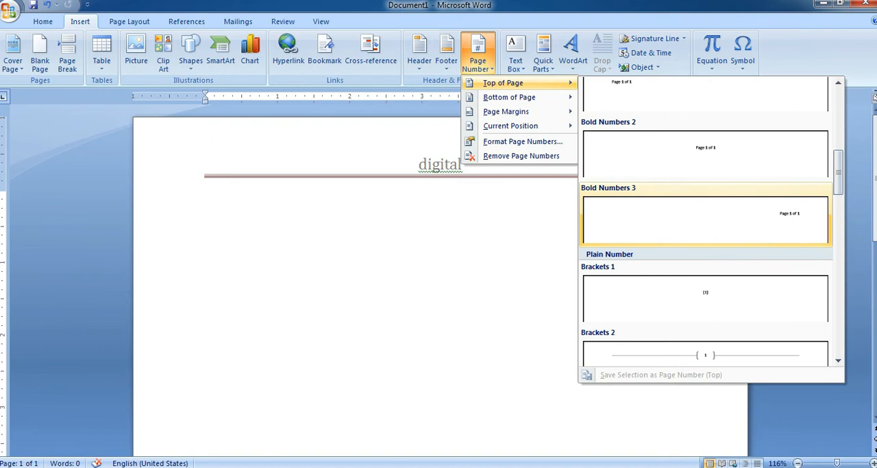
{"action": "scroll", "coordinate": [706, 226], "scroll_direction": "down", "scroll_amount": 10}
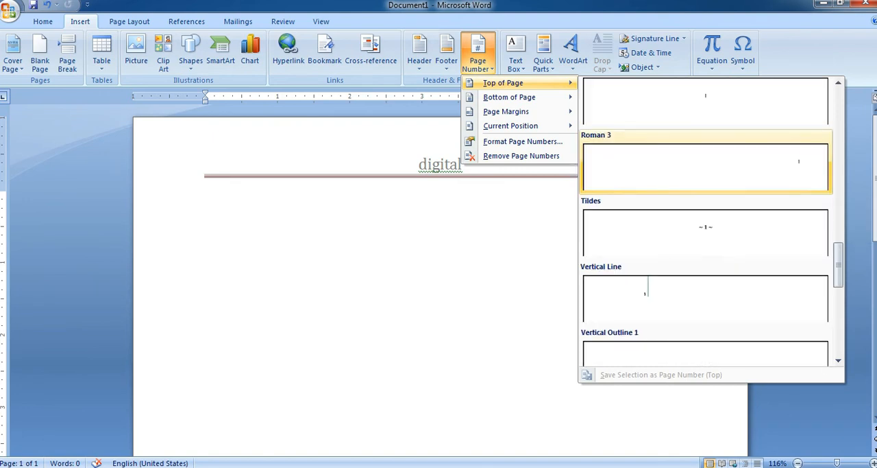
{"action": "left_click", "coordinate": [706, 233]}
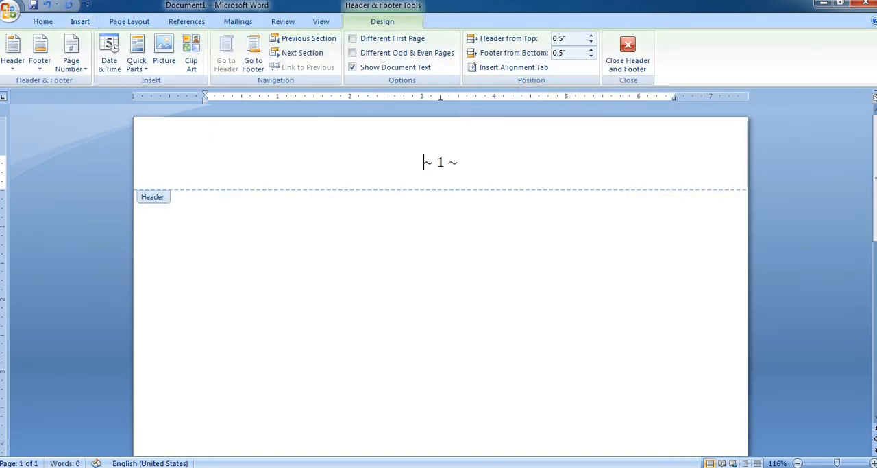
{"action": "double_click", "coordinate": [706, 233]}
{"action": "scroll", "coordinate": [706, 233], "scroll_direction": "down", "scroll_amount": 10}
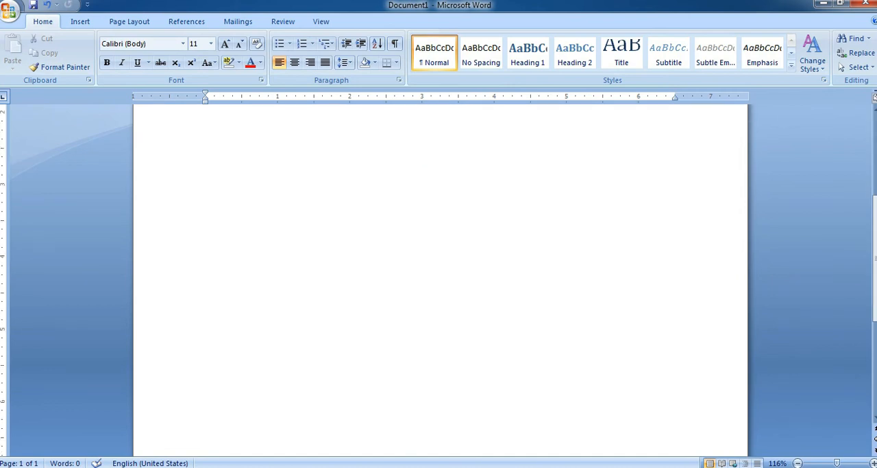
{"action": "scroll", "coordinate": [439, 274], "scroll_direction": "down", "scroll_amount": 1}
{"action": "scroll", "coordinate": [438, 274], "scroll_direction": "up", "scroll_amount": 10}
Insert the built-in Simple Text Box on the page and return to the body text.
{"action": "left_click", "coordinate": [80, 21]}
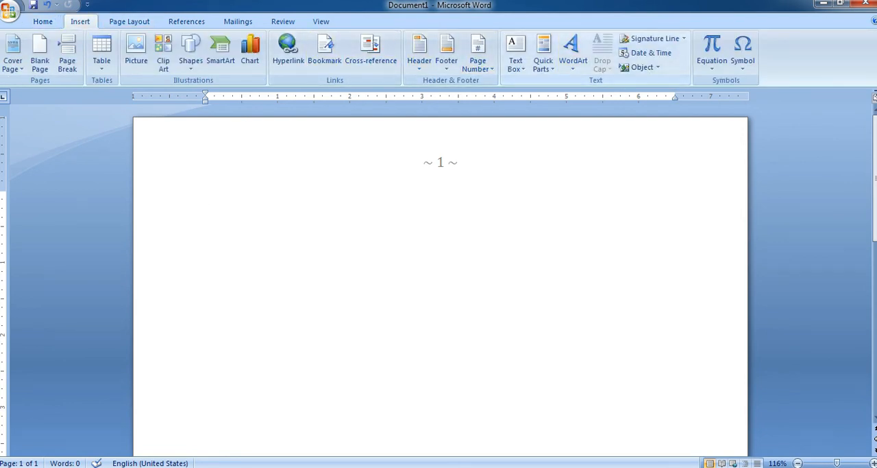
{"action": "left_click", "coordinate": [516, 55]}
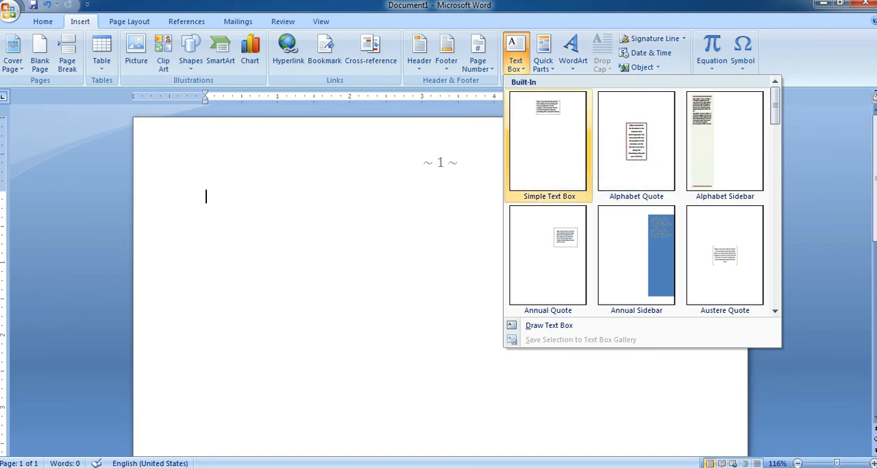
{"action": "left_click", "coordinate": [548, 140]}
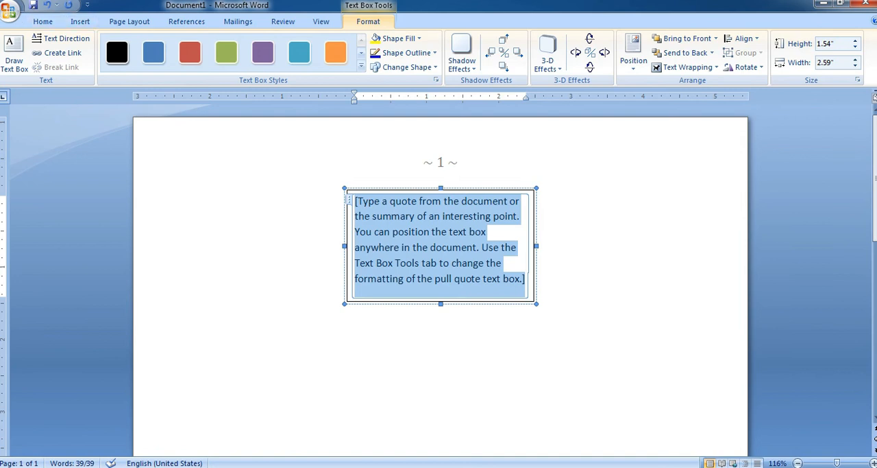
{"action": "left_click", "coordinate": [205, 197]}
{"action": "left_click", "coordinate": [80, 21]}
{"action": "left_click", "coordinate": [515, 55]}
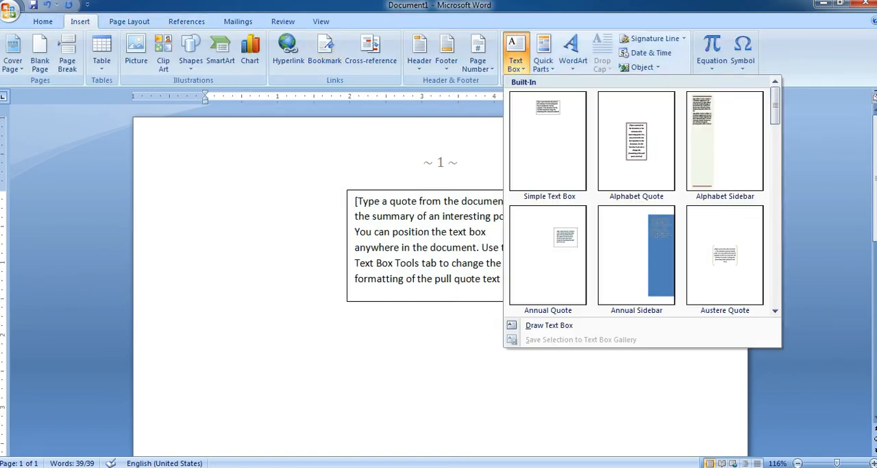
{"action": "scroll", "coordinate": [637, 261], "scroll_direction": "down", "scroll_amount": 10}
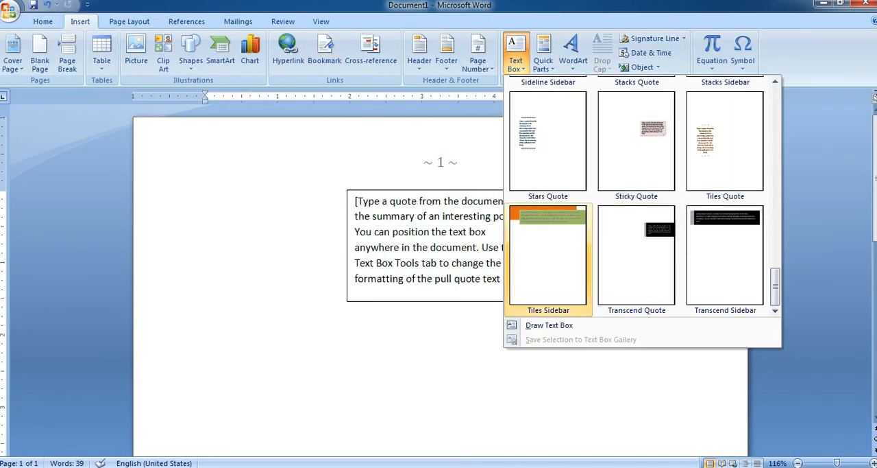
{"action": "scroll", "coordinate": [636, 261], "scroll_direction": "up", "scroll_amount": 10}
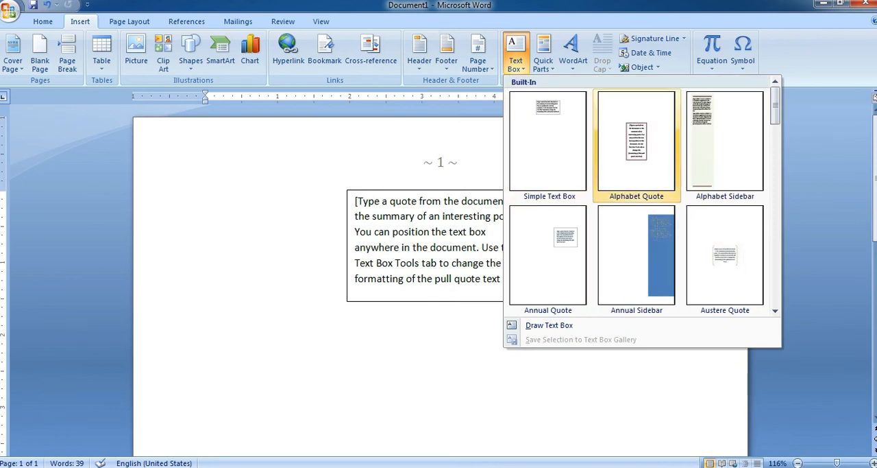
{"action": "left_click", "coordinate": [461, 268]}
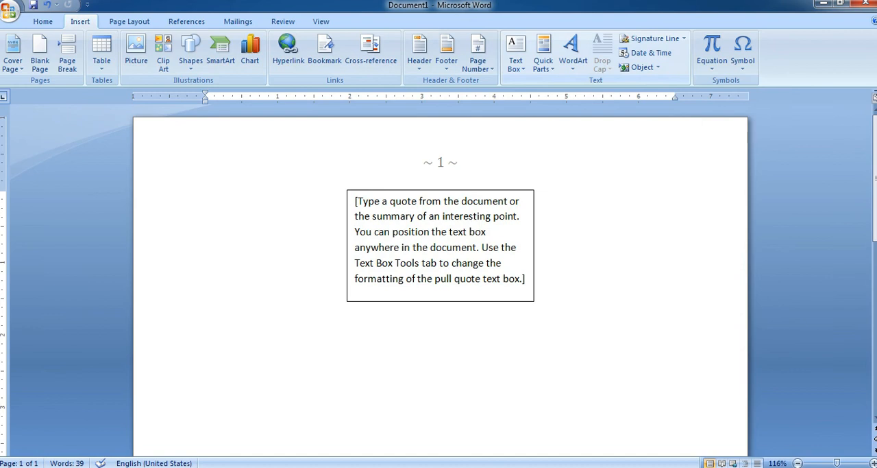
Draw a text box about 2.15" high and 5.63" wide over the existing quote text box, and return to the body text.
{"action": "left_click", "coordinate": [515, 54]}
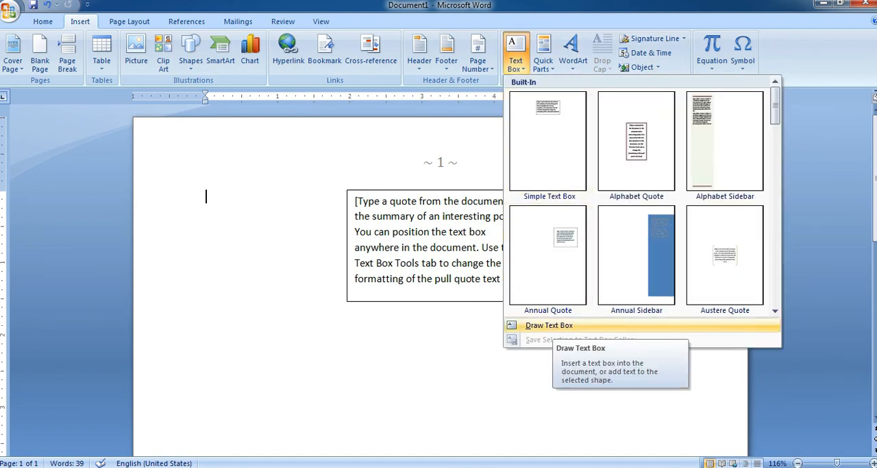
{"action": "left_click", "coordinate": [550, 325]}
{"action": "left_click_drag", "start_coordinate": [222, 186], "coordinate": [619, 342]}
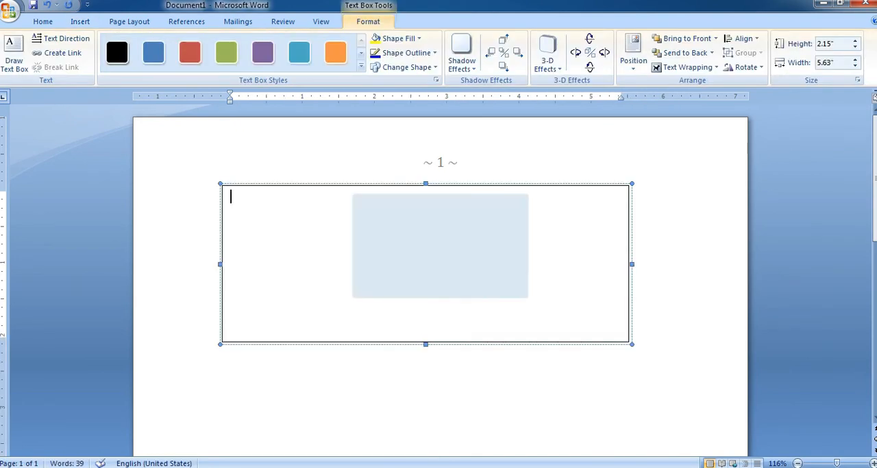
{"action": "left_click_drag", "start_coordinate": [232, 197], "coordinate": [237, 329]}
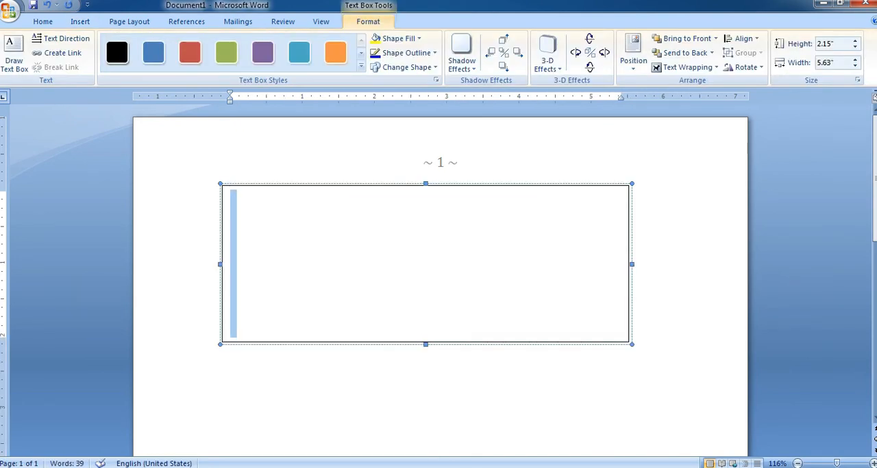
{"action": "key", "text": "Delete"}
{"action": "left_click", "coordinate": [207, 196]}
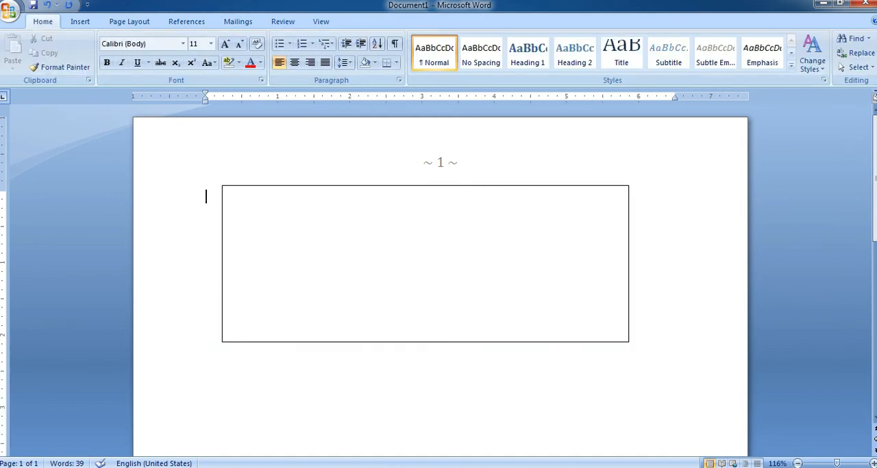
Insert the Publish Date document property from Quick Parts at the start of the body text.
{"action": "left_click", "coordinate": [80, 22]}
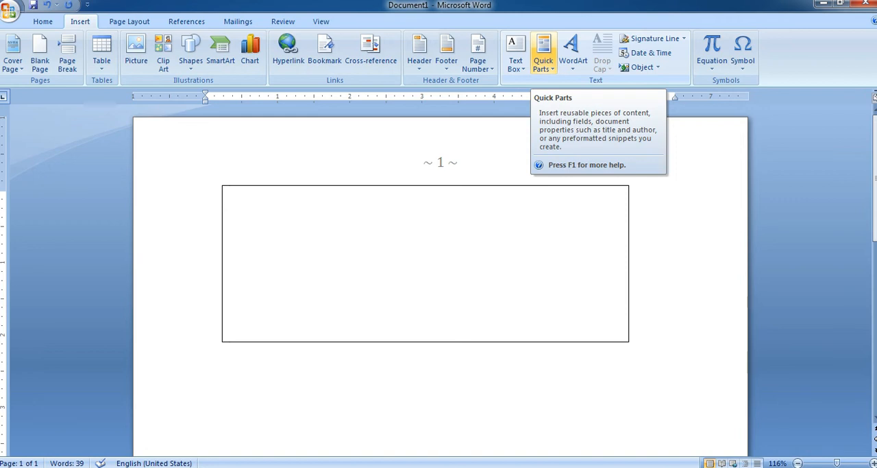
{"action": "left_click", "coordinate": [543, 55]}
{"action": "mouse_move", "coordinate": [603, 83]}
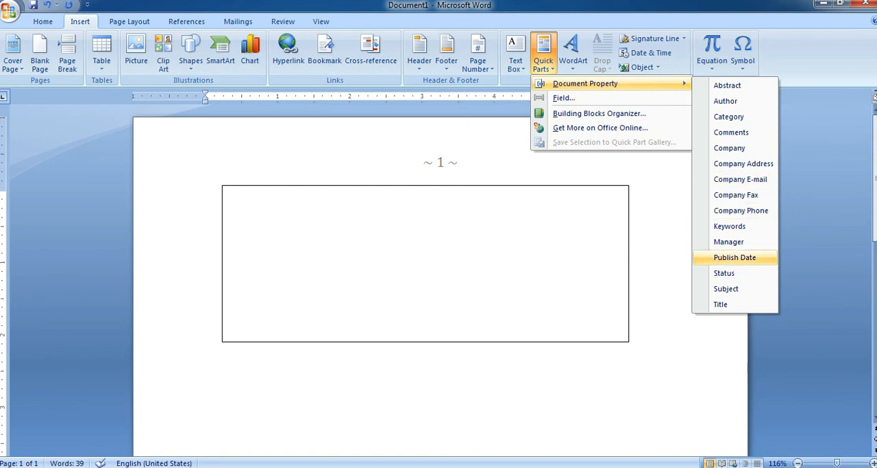
{"action": "left_click", "coordinate": [735, 257]}
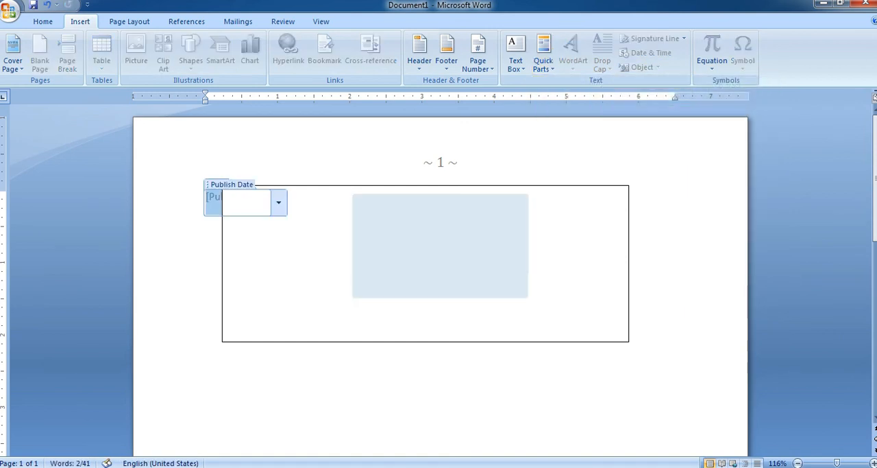
Shrink the empty text box from its upper-left corner to uncover the Publish Date field and part of the quote box.
{"action": "key", "text": "ctrl+a"}
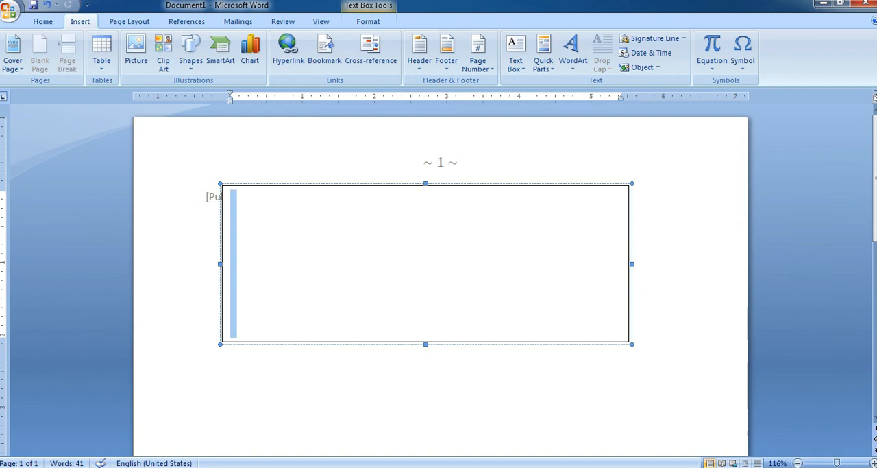
{"action": "key", "text": "Delete"}
{"action": "key", "text": "Escape"}
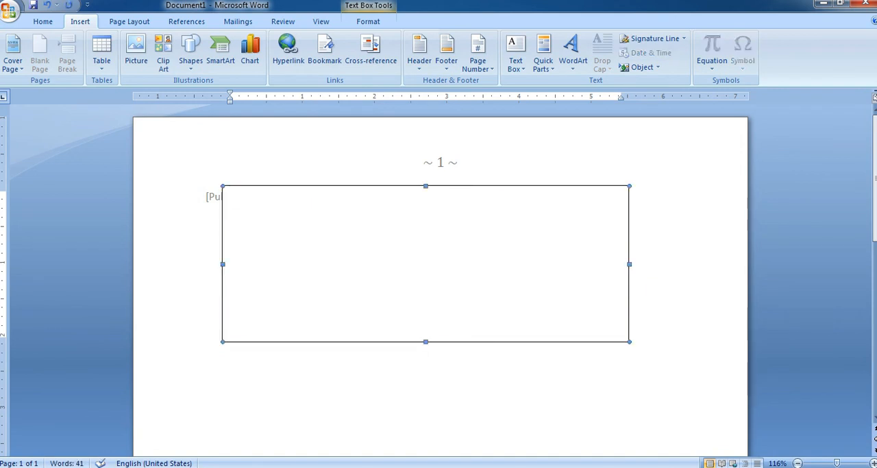
{"action": "left_click_drag", "start_coordinate": [223, 185], "coordinate": [477, 212]}
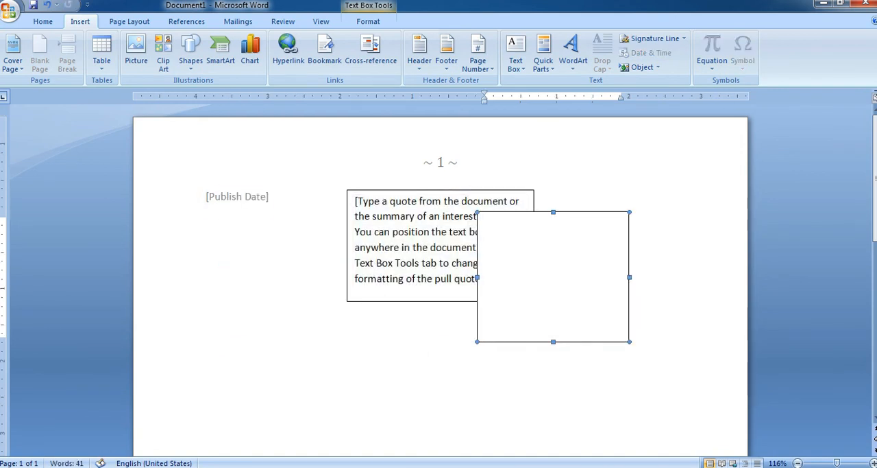
Set the Publish Date field to 12/30/2020.
{"action": "left_click", "coordinate": [237, 197]}
{"action": "left_click", "coordinate": [279, 202]}
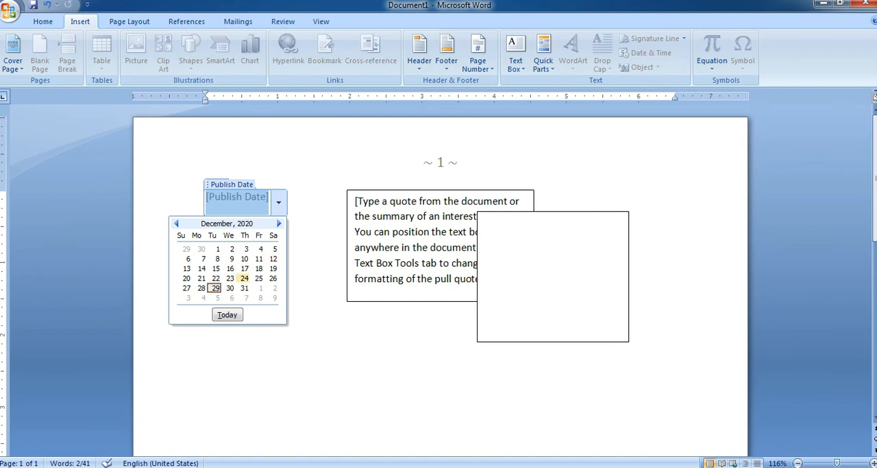
{"action": "left_click", "coordinate": [229, 288]}
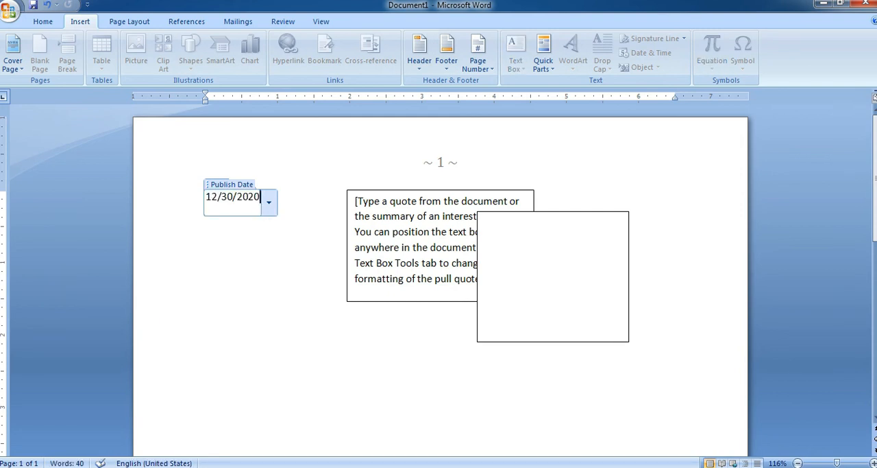
Clear the whole document body, removing the publish date and both text boxes.
{"action": "double_click", "coordinate": [266, 273]}
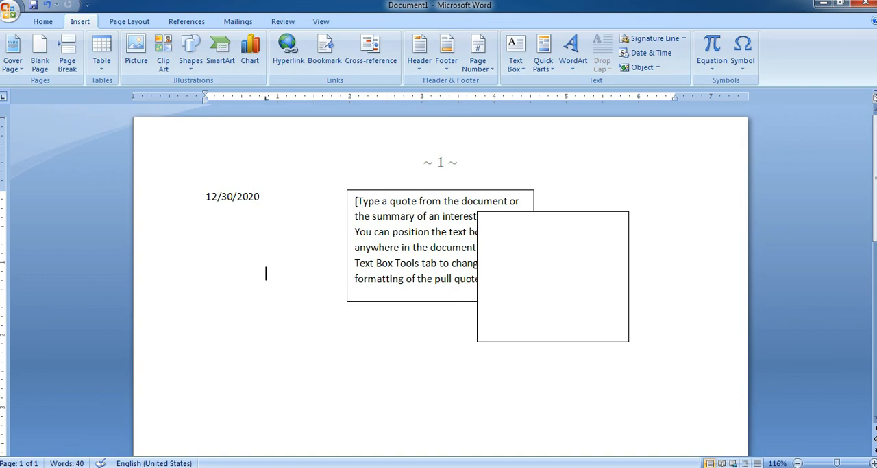
{"action": "key", "text": "ctrl+z"}
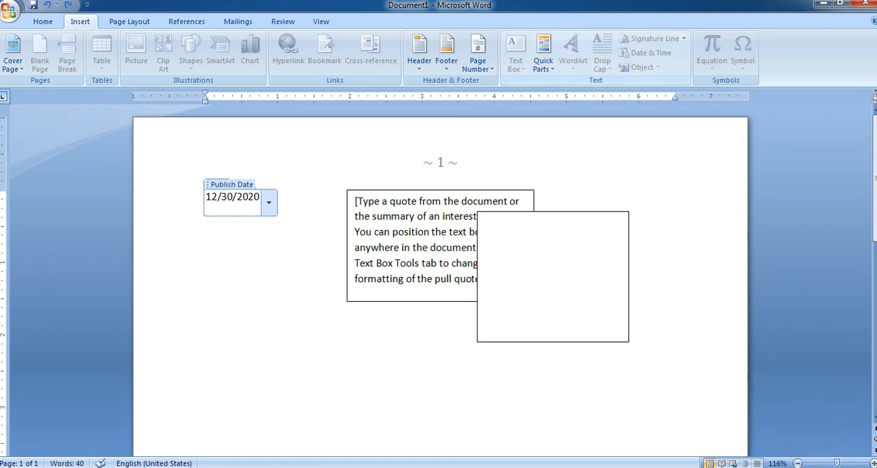
{"action": "key", "text": "ctrl+a"}
{"action": "key", "text": "Delete"}
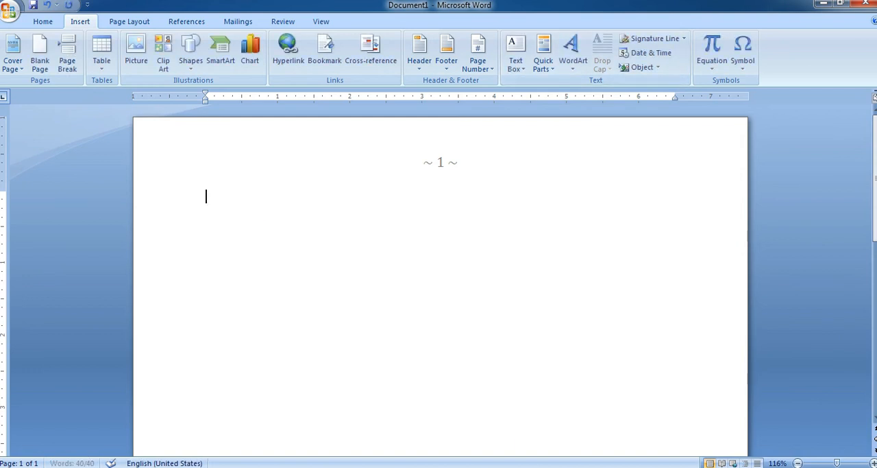
Insert "digitalsmadhan" as WordArt in the blue 3-D style and enlarge it to about 0.92" high and 5.05" wide.
{"action": "left_click", "coordinate": [574, 51]}
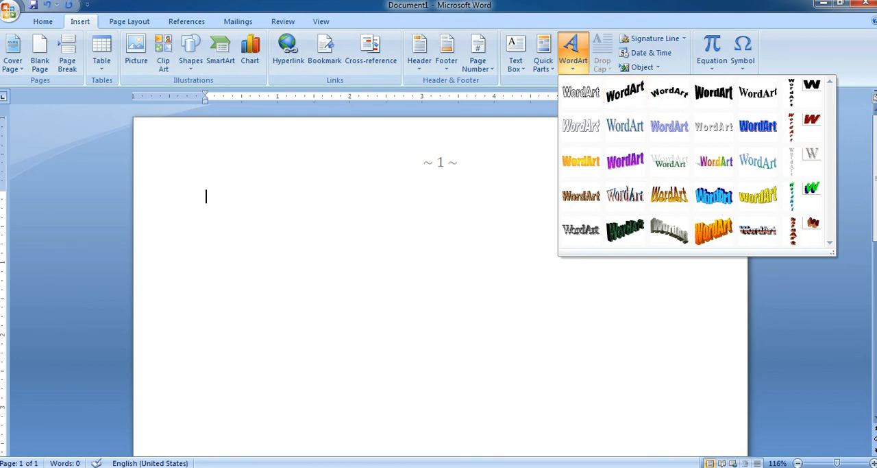
{"action": "left_click", "coordinate": [714, 196]}
{"action": "type", "text": "d"}
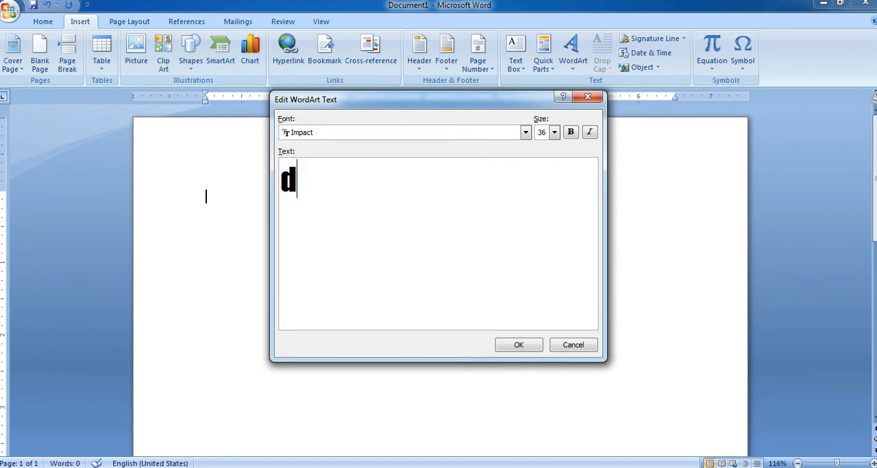
{"action": "type", "text": "igita"}
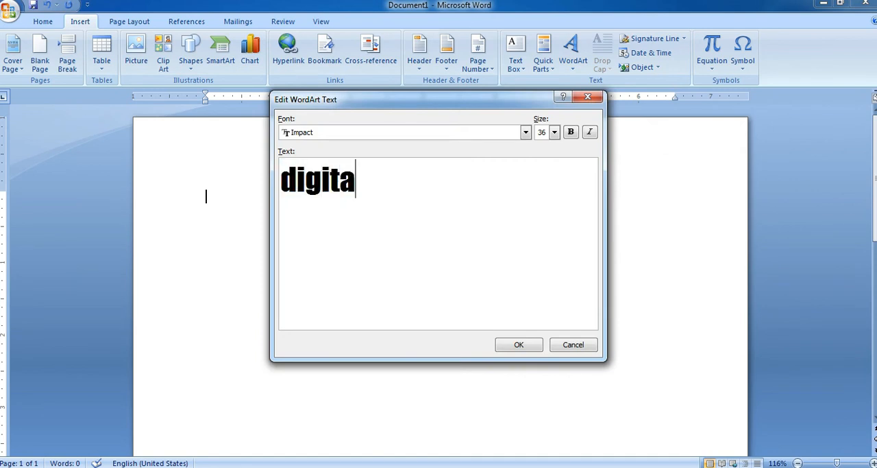
{"action": "type", "text": "lsmad"}
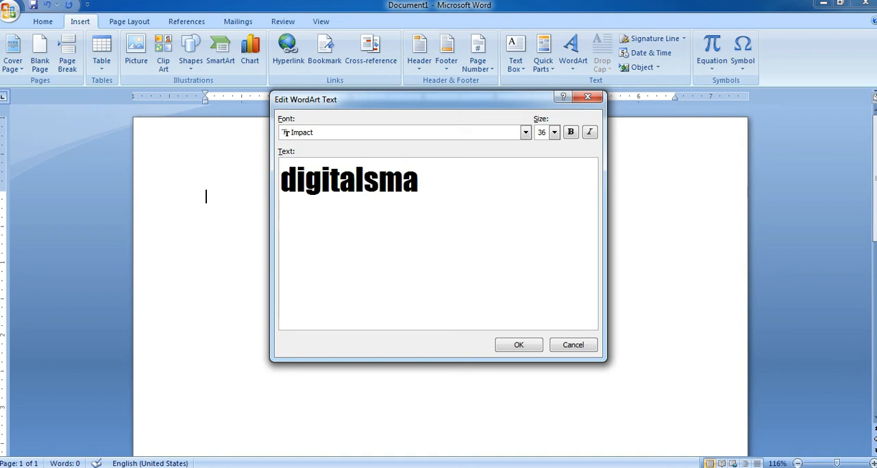
{"action": "type", "text": "han"}
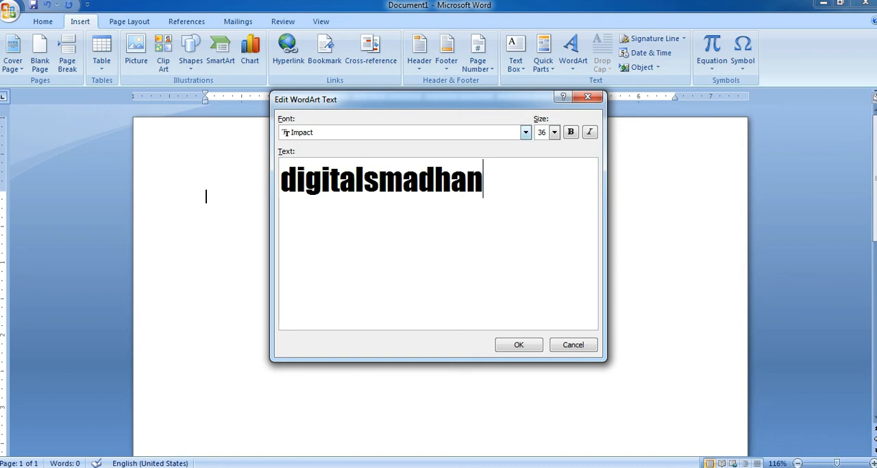
{"action": "key", "text": "Return"}
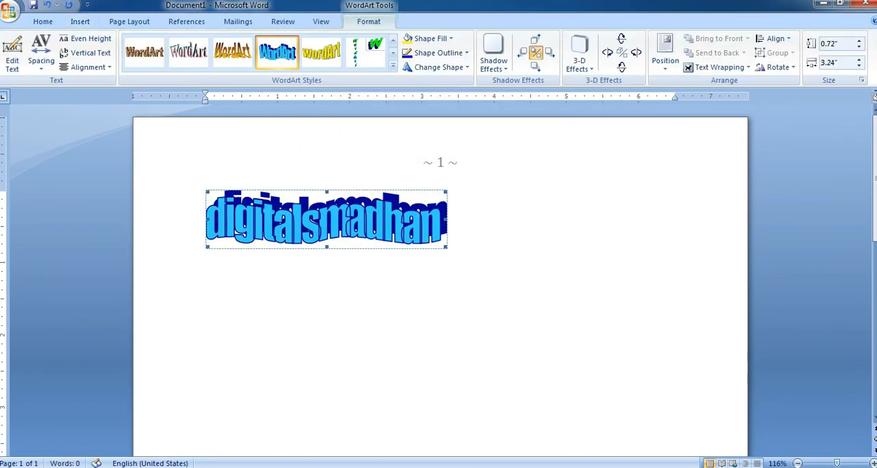
{"action": "left_click_drag", "start_coordinate": [446, 247], "coordinate": [577, 262]}
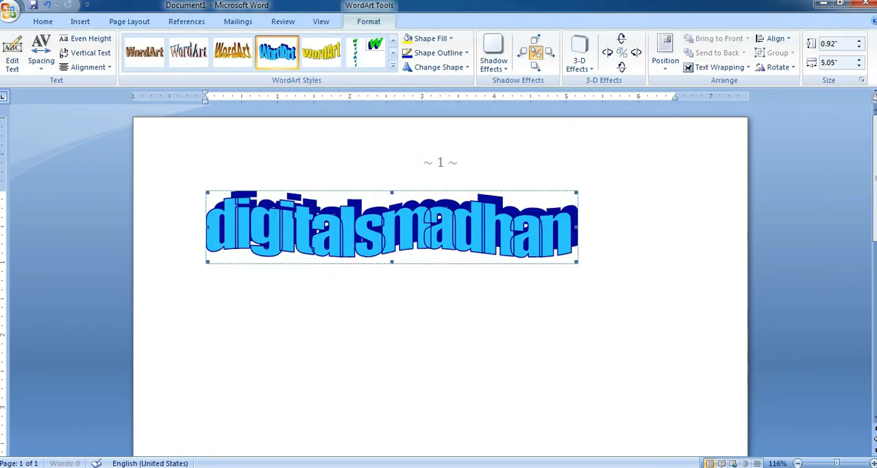
Apply WordArt style 23 to the WordArt and change its shape to the upward chevron warp.
{"action": "left_click", "coordinate": [394, 67]}
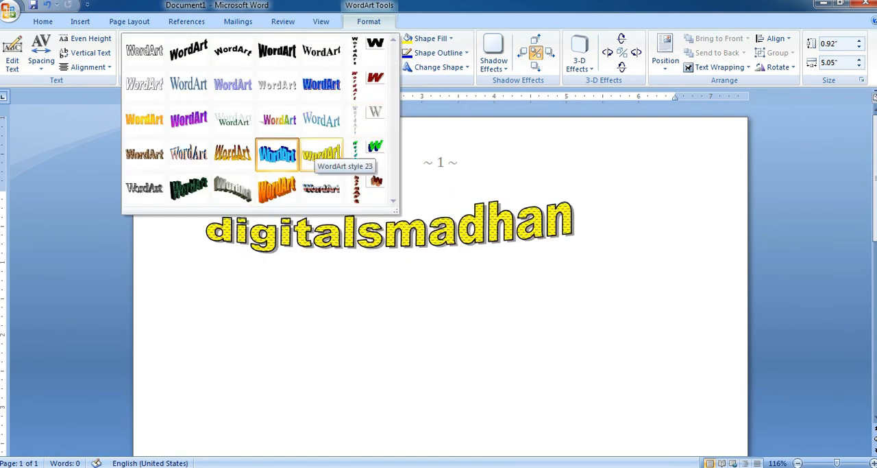
{"action": "left_click", "coordinate": [321, 154]}
{"action": "left_click", "coordinate": [439, 67]}
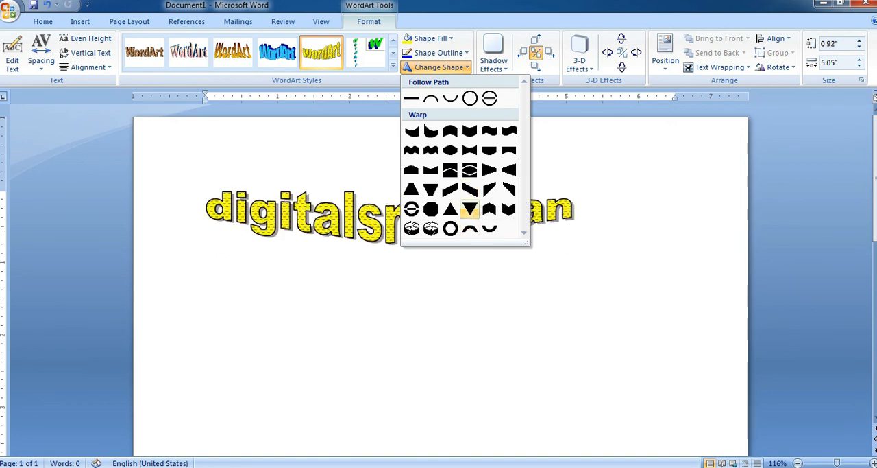
{"action": "left_click", "coordinate": [489, 209]}
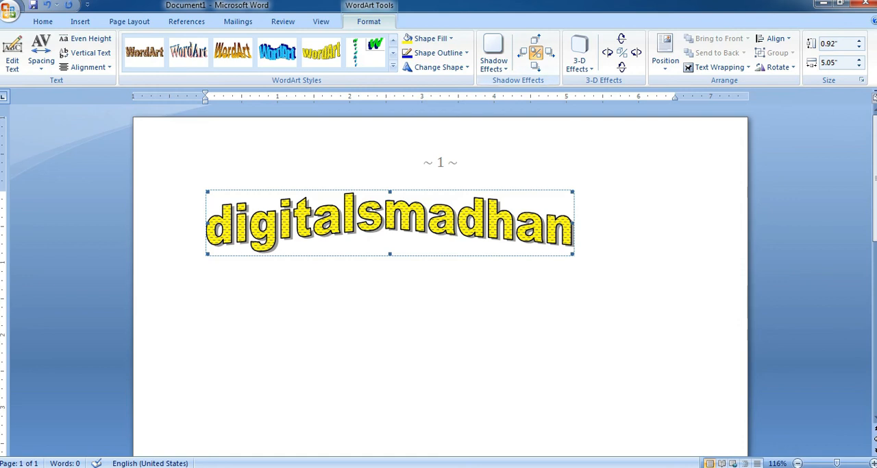
Give the WordArt the first 3-D effect of the Perspective group.
{"action": "left_click", "coordinate": [493, 55]}
{"action": "left_click", "coordinate": [579, 54]}
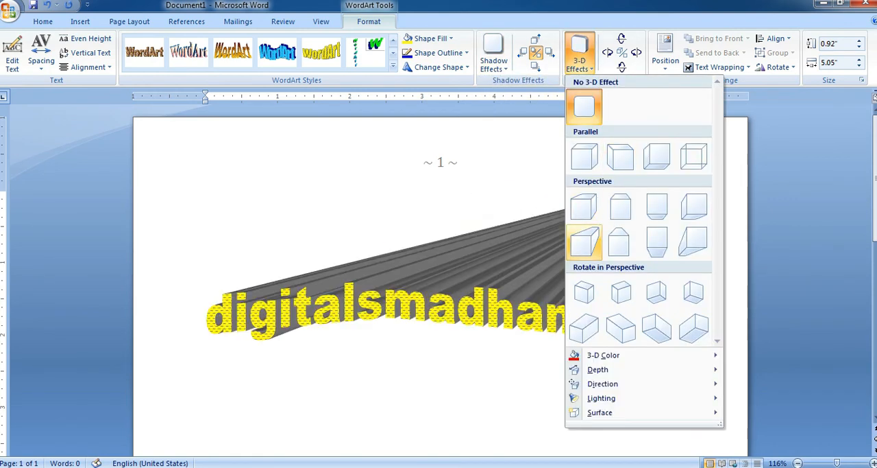
{"action": "left_click", "coordinate": [584, 207]}
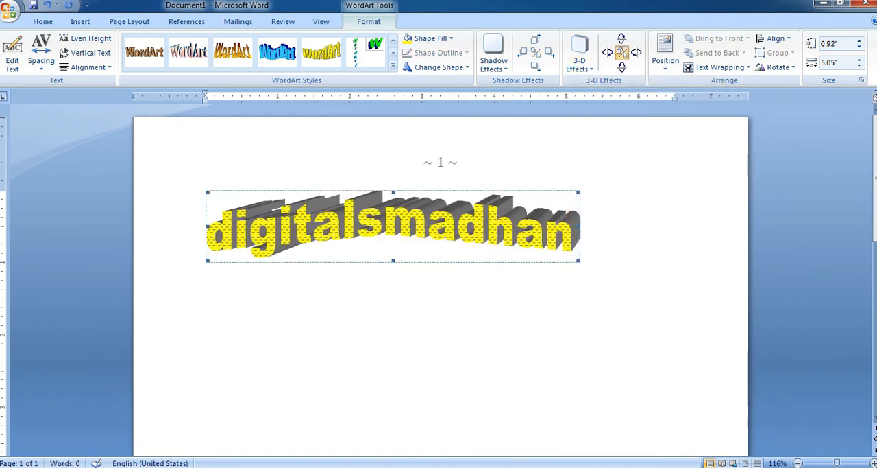
Replace the WordArt with the plain text line "Digitalsmadhan" and start a new paragraph below it.
{"action": "left_click", "coordinate": [80, 21]}
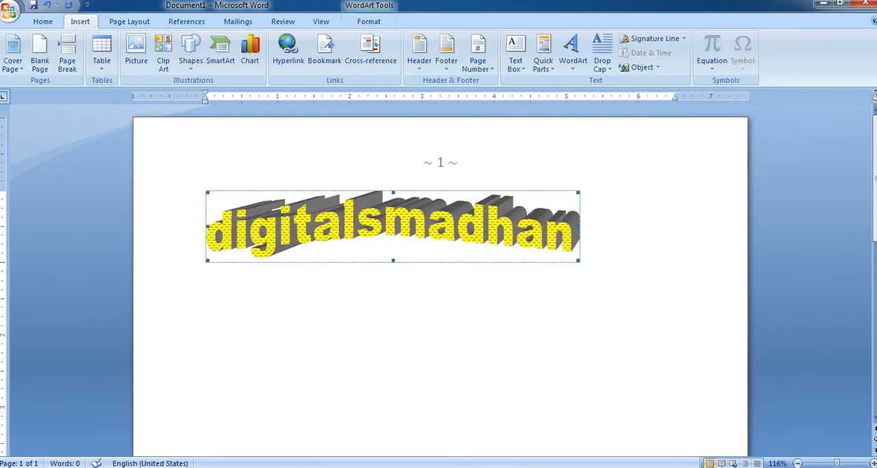
{"action": "key", "text": "Delete"}
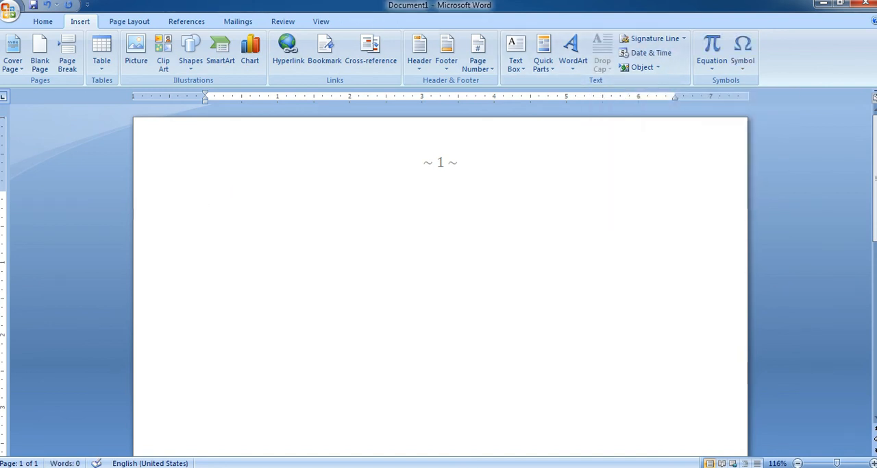
{"action": "type", "text": "Di"}
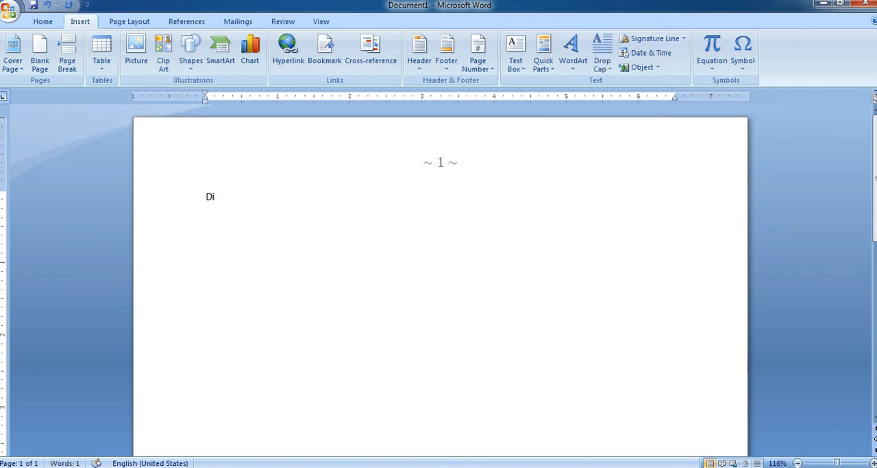
{"action": "type", "text": "gitalsmadhan"}
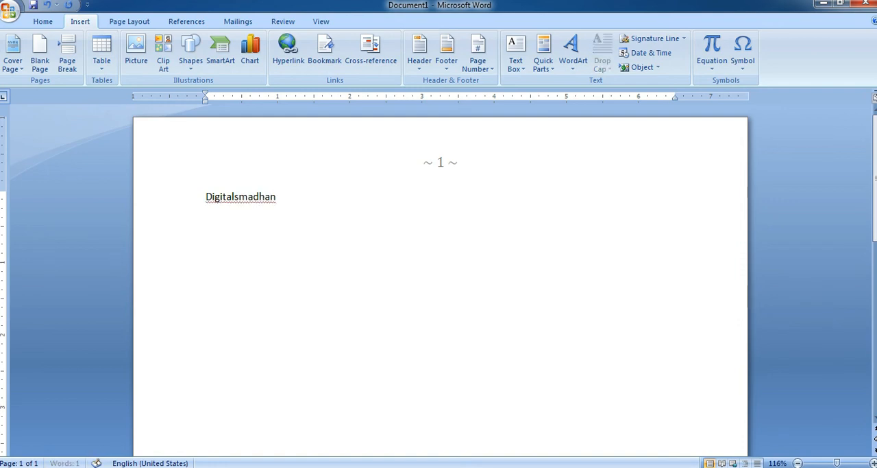
{"action": "key", "text": "Return"}
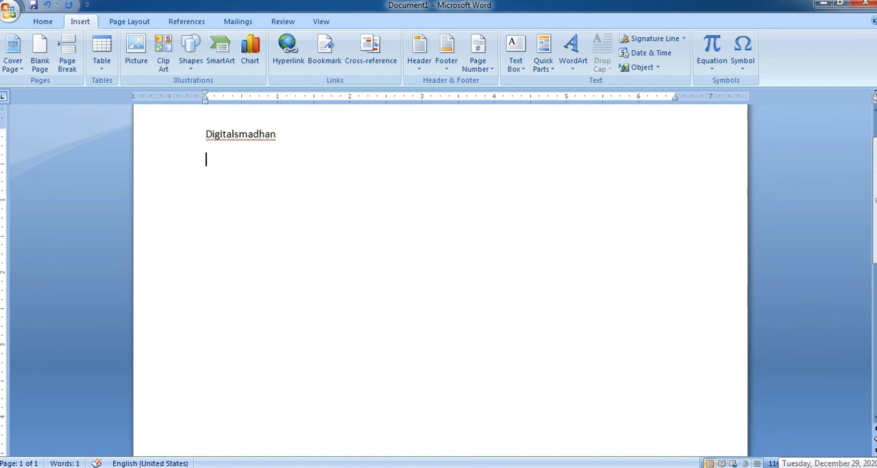
Generate sample paragraphs below the "Digitalsmadhan" line with =rand().
{"action": "type", "text": "="}
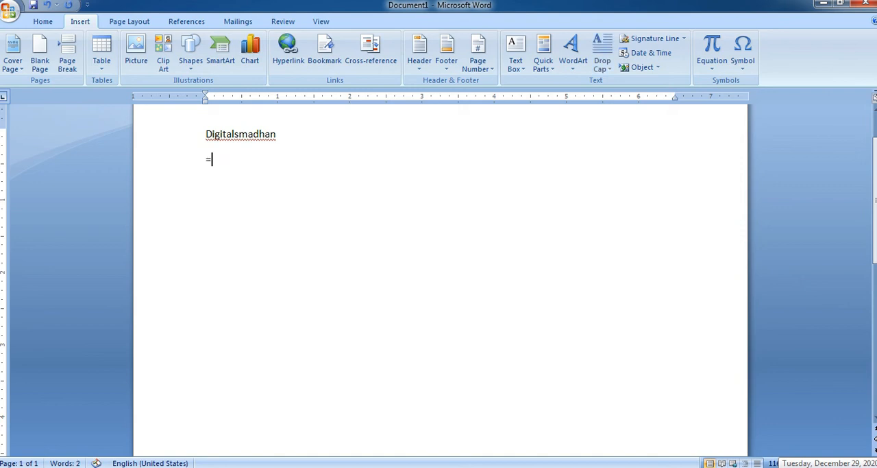
{"action": "type", "text": "rand"}
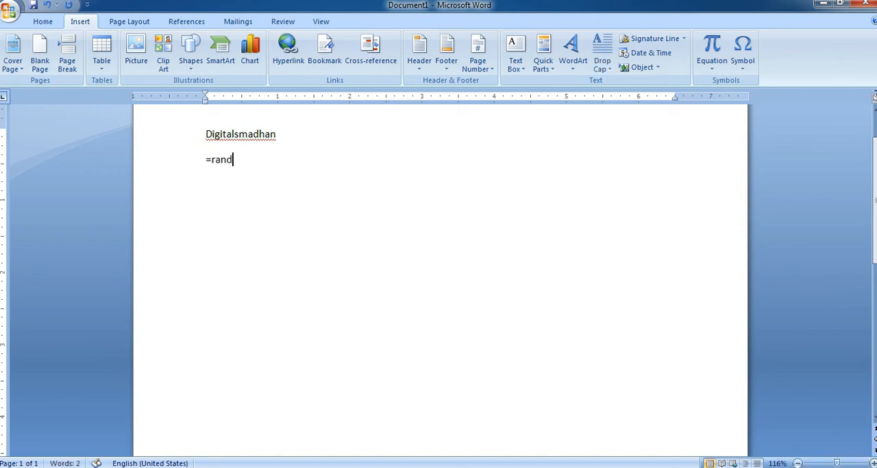
{"action": "type", "text": "()"}
{"action": "key", "text": "Return"}
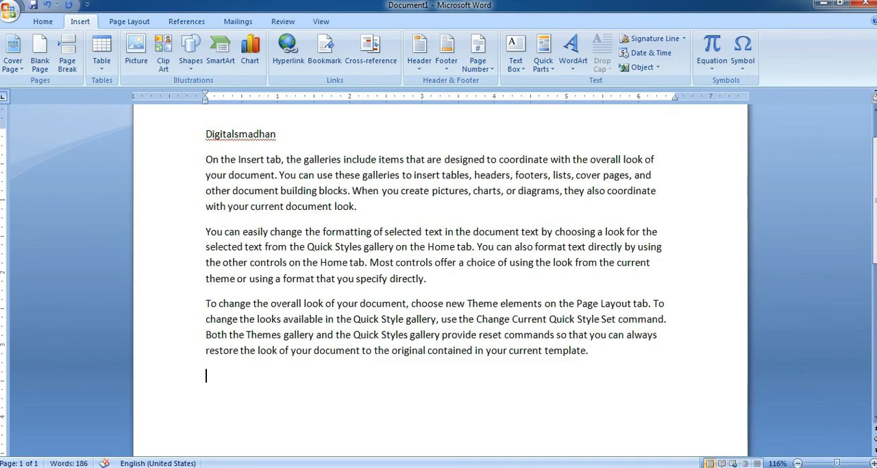
Apply the Dropped drop cap to the letter D of "Digitalsmadhan" and return to the empty line below the paragraphs.
{"action": "double_click", "coordinate": [212, 134]}
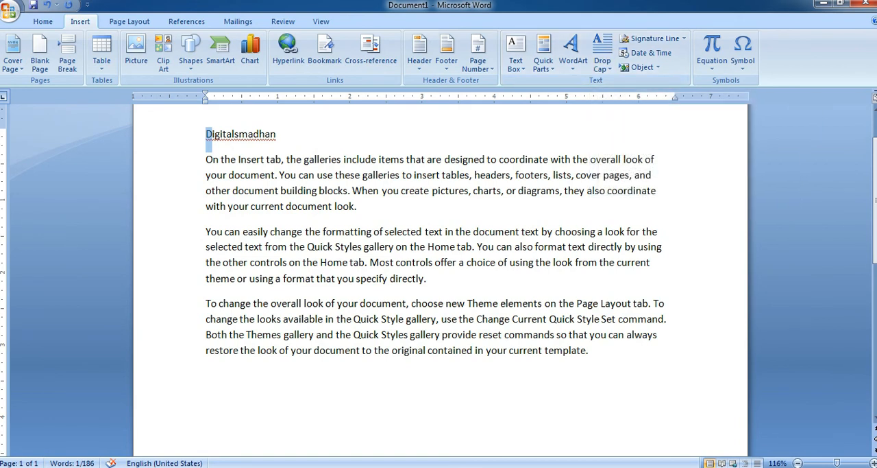
{"action": "left_click", "coordinate": [603, 51]}
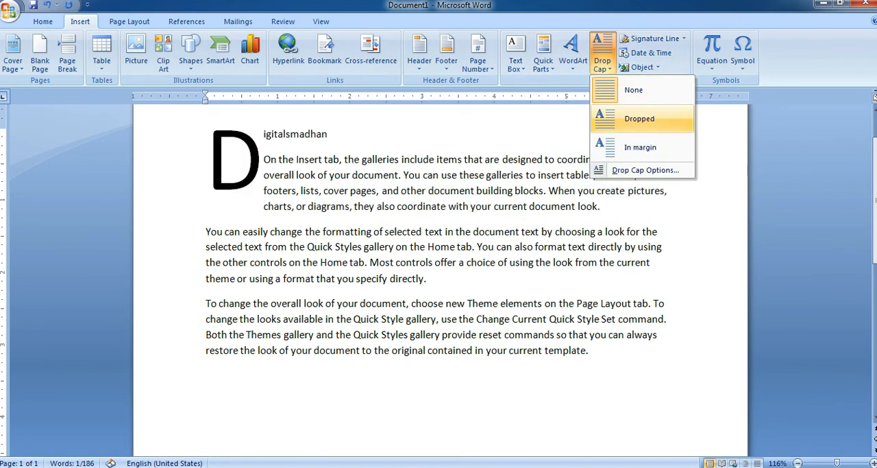
{"action": "left_click", "coordinate": [640, 119]}
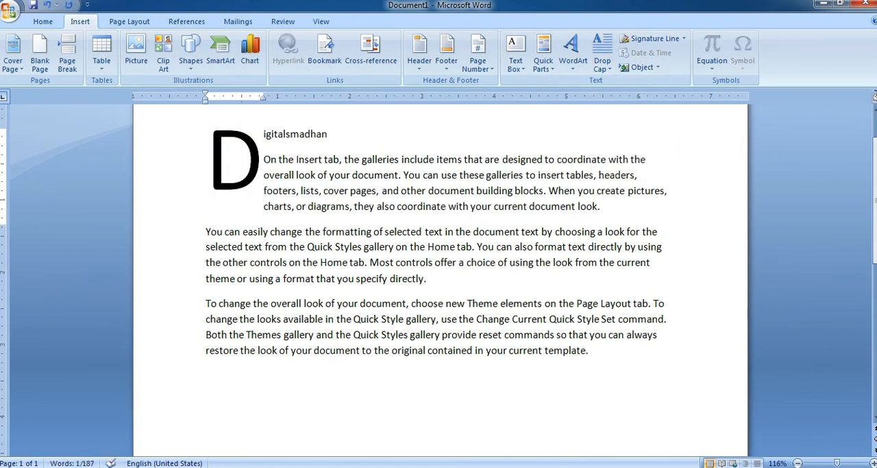
{"action": "left_click", "coordinate": [206, 376]}
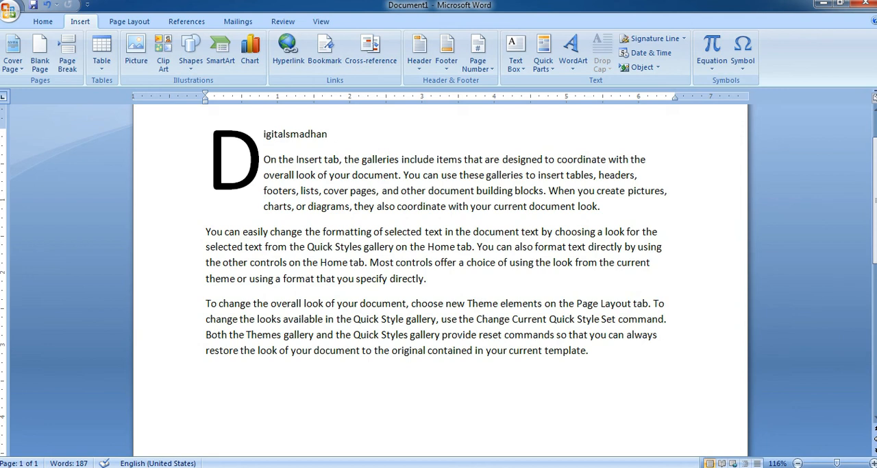
{"action": "key", "text": "ctrl+a"}
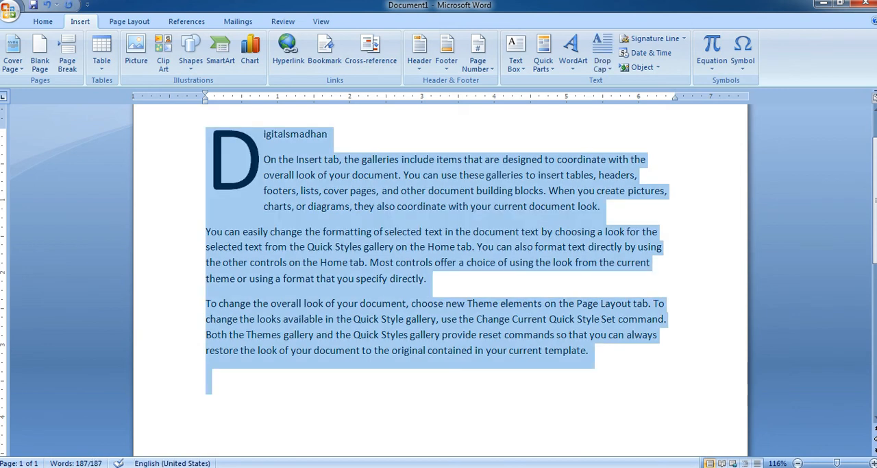
{"action": "left_click", "coordinate": [206, 376]}
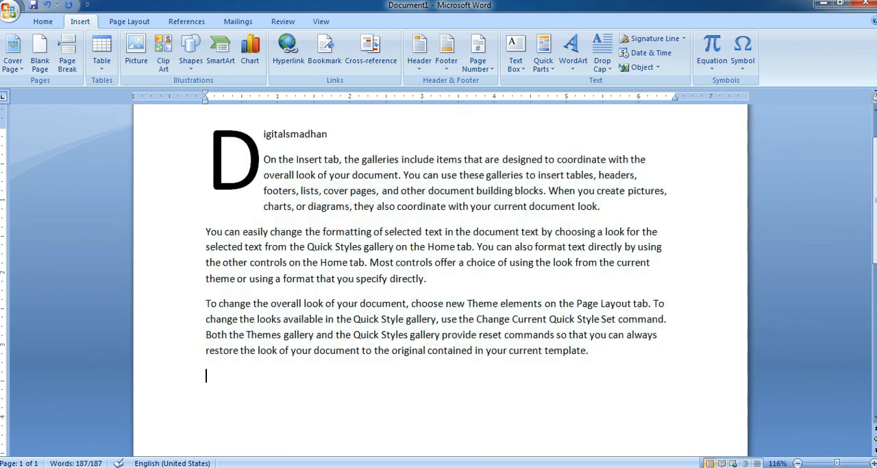
{"action": "left_click", "coordinate": [651, 38]}
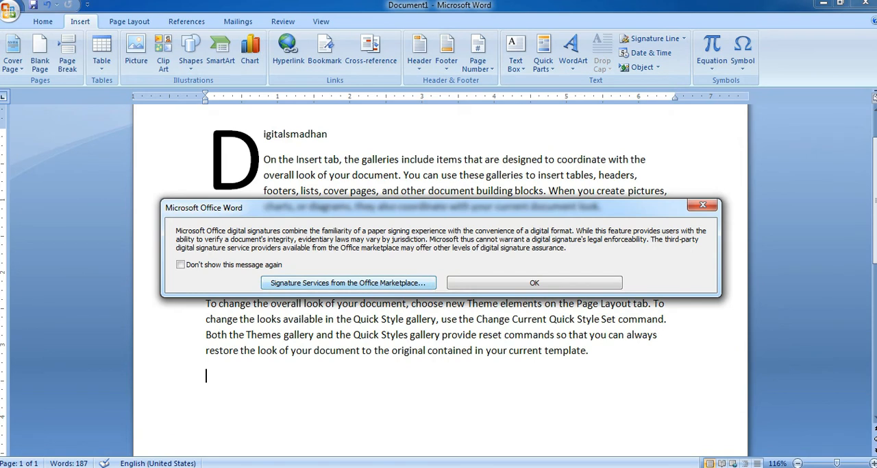
{"action": "left_click", "coordinate": [535, 282]}
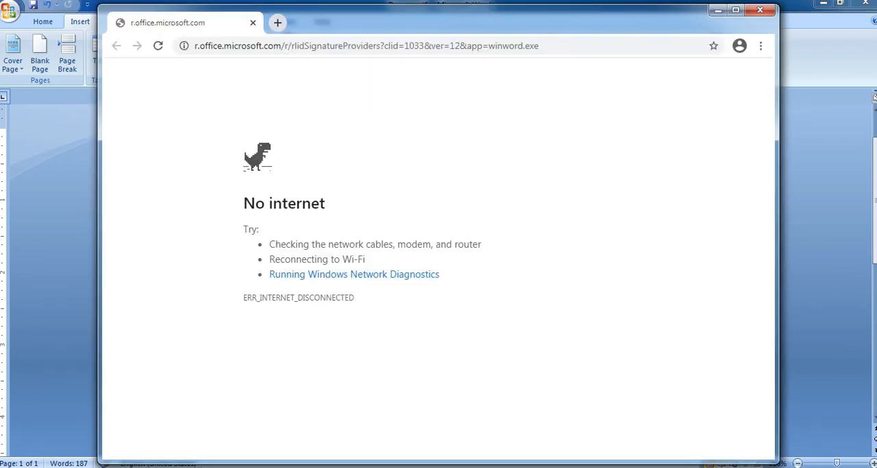
{"action": "left_click", "coordinate": [760, 10]}
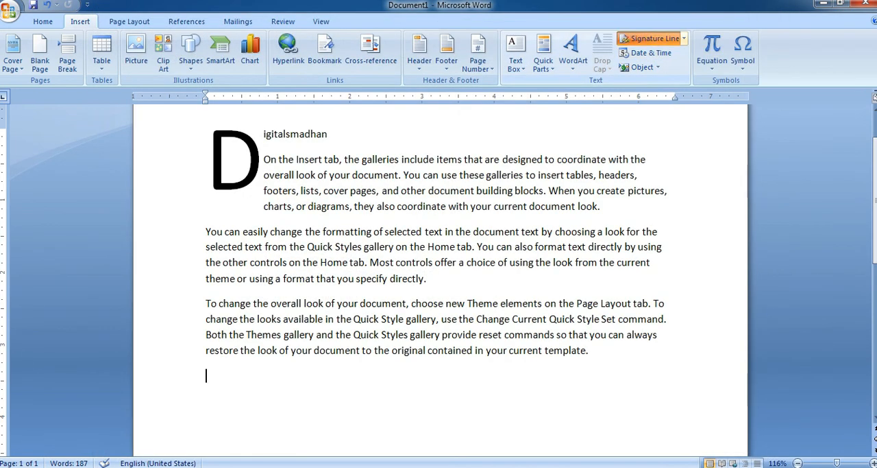
Insert a signature line below the paragraphs with the suggested signer's name, allowing the signer to add comments.
{"action": "left_click", "coordinate": [651, 38]}
{"action": "key", "text": "Return"}
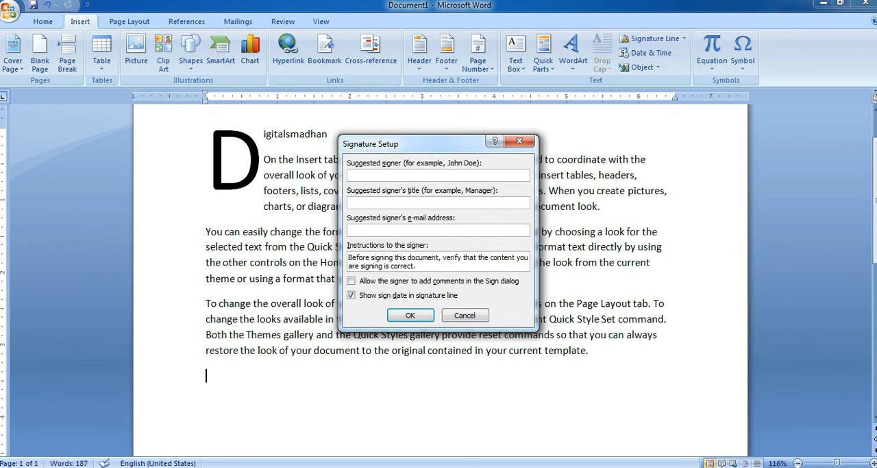
{"action": "type", "text": "suresh"}
{"action": "left_click", "coordinate": [352, 280]}
{"action": "left_click", "coordinate": [410, 316]}
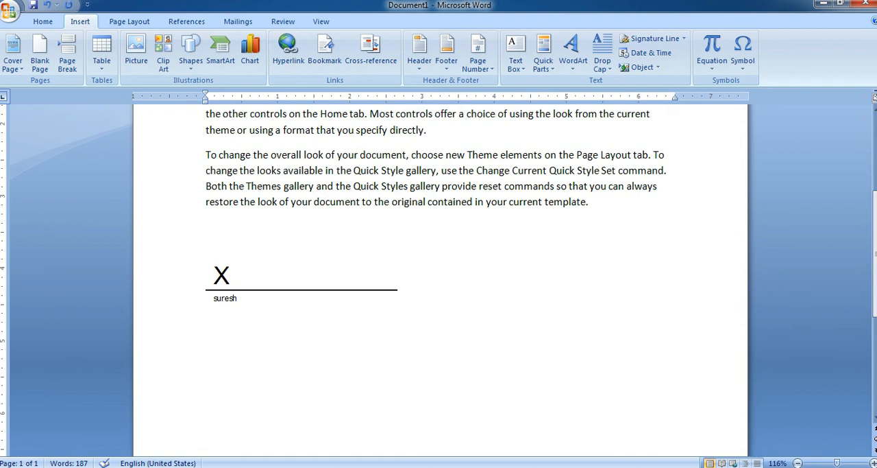
Delete the signature line and the empty paragraph below the last sample paragraph.
{"action": "left_click_drag", "start_coordinate": [414, 309], "coordinate": [286, 306]}
{"action": "key", "text": "BackSpace"}
{"action": "key", "text": "BackSpace"}
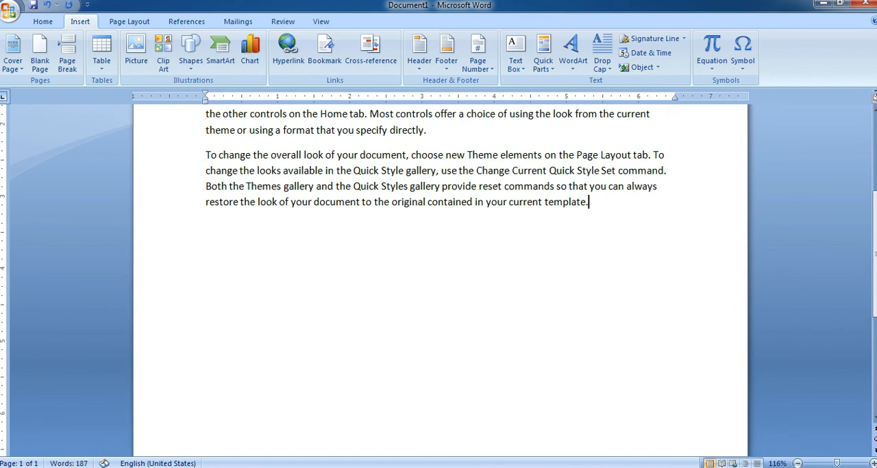
Insert the current time at the end of the last paragraph in the "8:22 PM" format.
{"action": "scroll", "coordinate": [440, 280], "scroll_direction": "up", "scroll_amount": 5}
{"action": "left_click", "coordinate": [645, 52]}
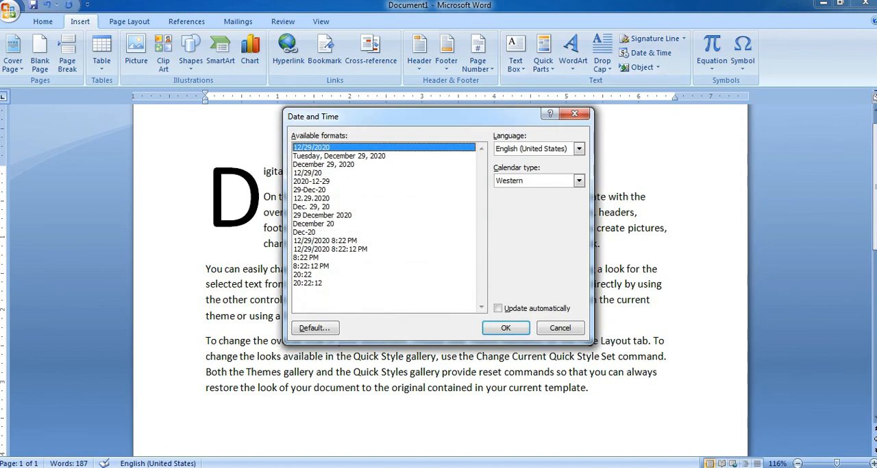
{"action": "left_click", "coordinate": [323, 216]}
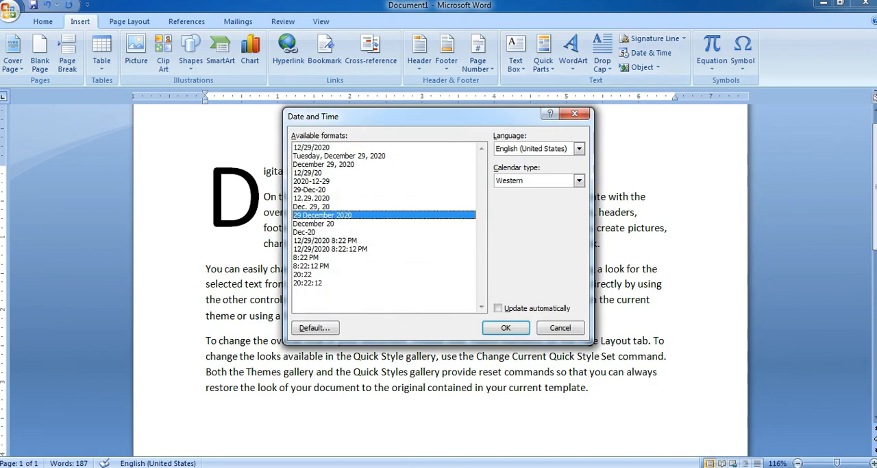
{"action": "left_click", "coordinate": [331, 249]}
{"action": "left_click", "coordinate": [305, 232]}
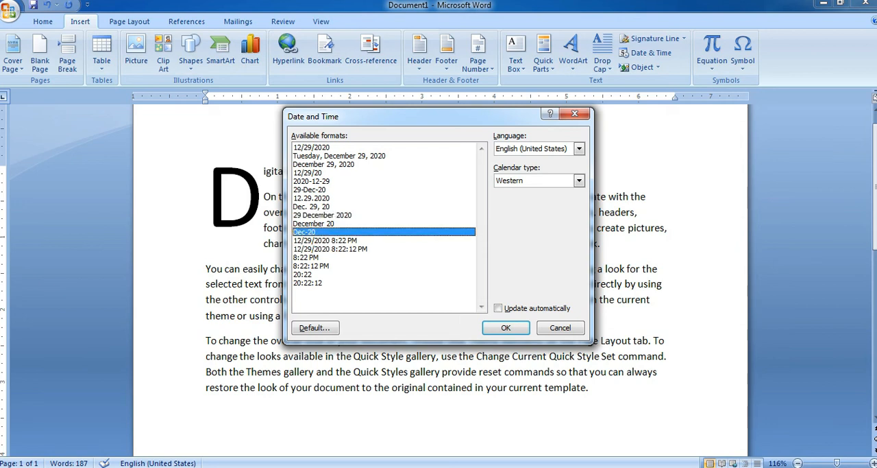
{"action": "left_click", "coordinate": [307, 257]}
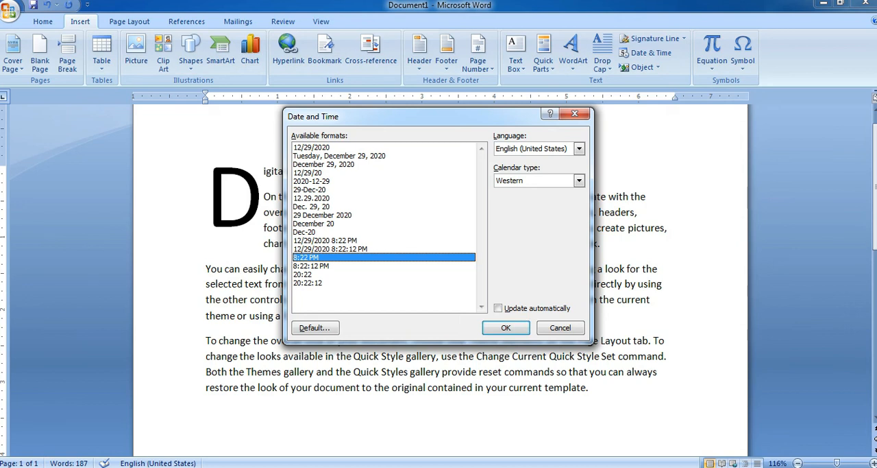
{"action": "left_click", "coordinate": [506, 327]}
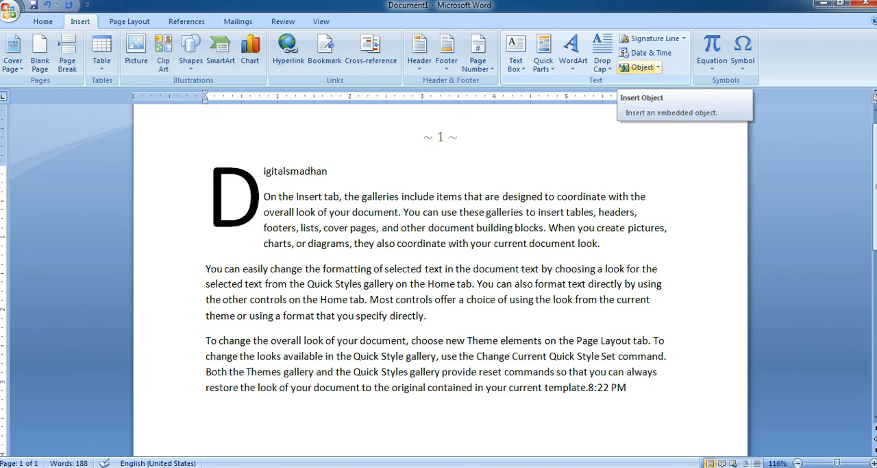
Insert a new Bitmap Image object after the time at the end of the text.
{"action": "left_click", "coordinate": [637, 67]}
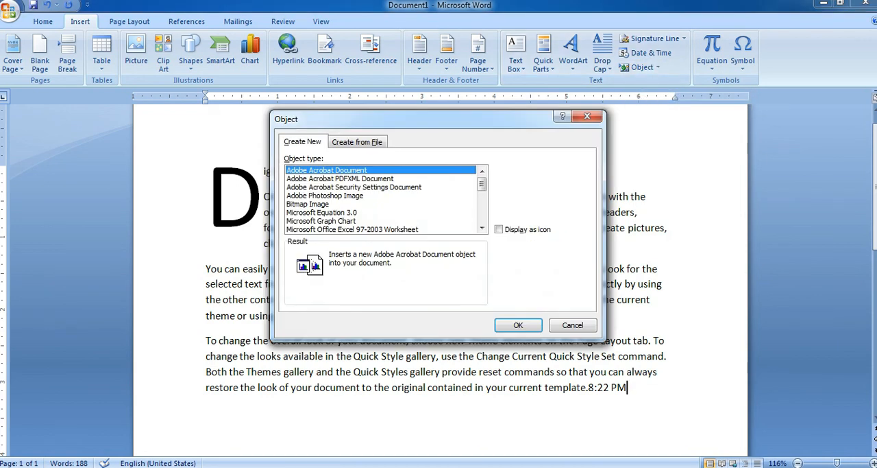
{"action": "scroll", "coordinate": [384, 199], "scroll_direction": "down", "scroll_amount": 3}
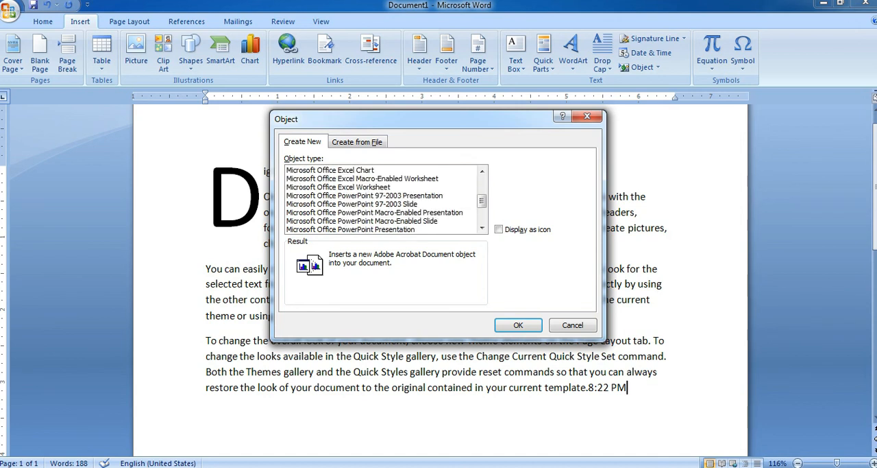
{"action": "scroll", "coordinate": [384, 199], "scroll_direction": "down", "scroll_amount": 1}
{"action": "scroll", "coordinate": [384, 199], "scroll_direction": "up", "scroll_amount": 4}
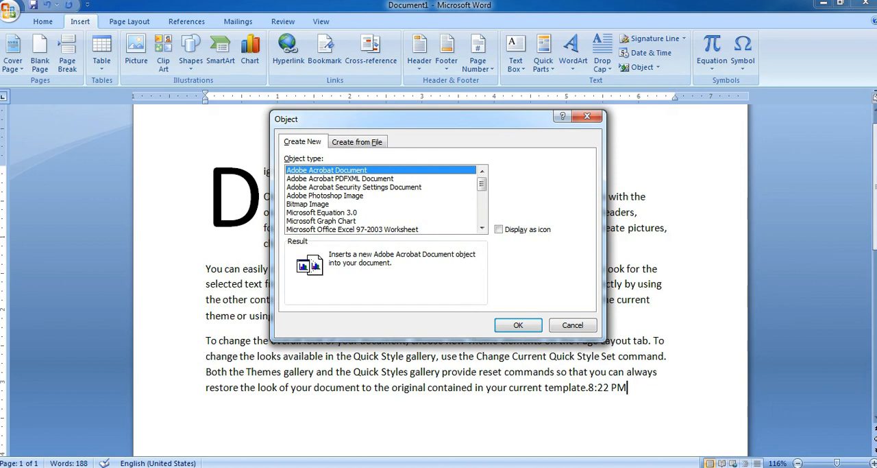
{"action": "left_click", "coordinate": [308, 204]}
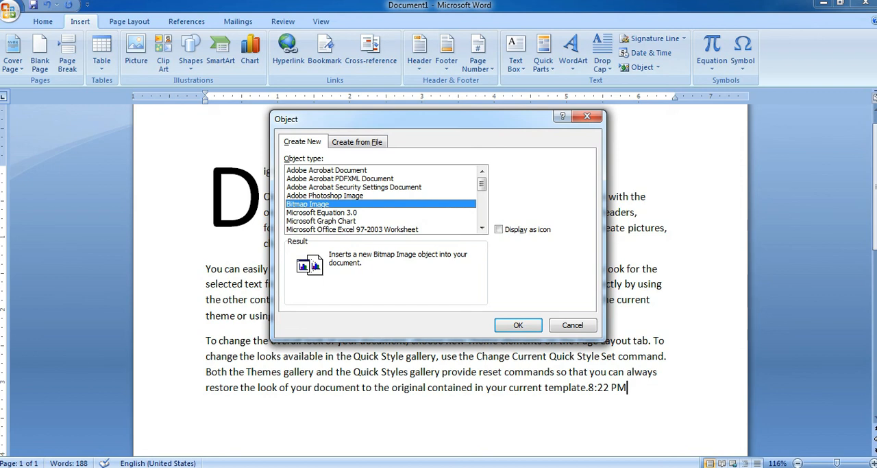
{"action": "key", "text": "Return"}
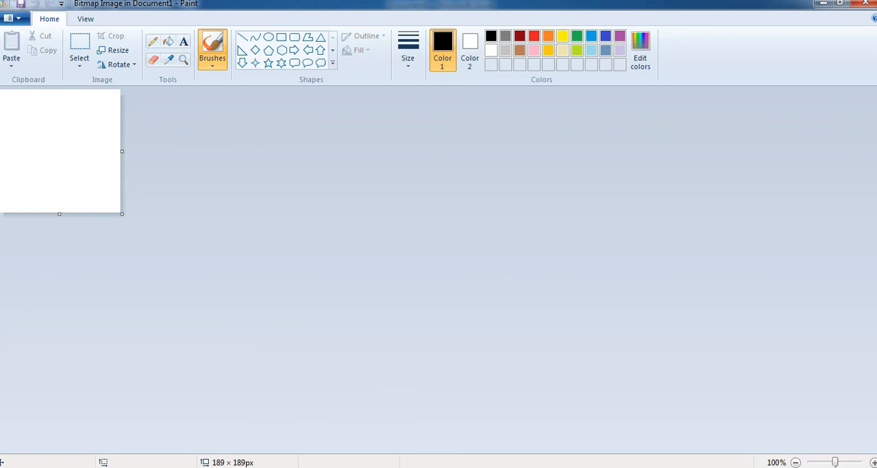
Enlarge the bitmap canvas to about 1357 × 583 px and fill it with black.
{"action": "left_click_drag", "start_coordinate": [122, 213], "coordinate": [871, 452]}
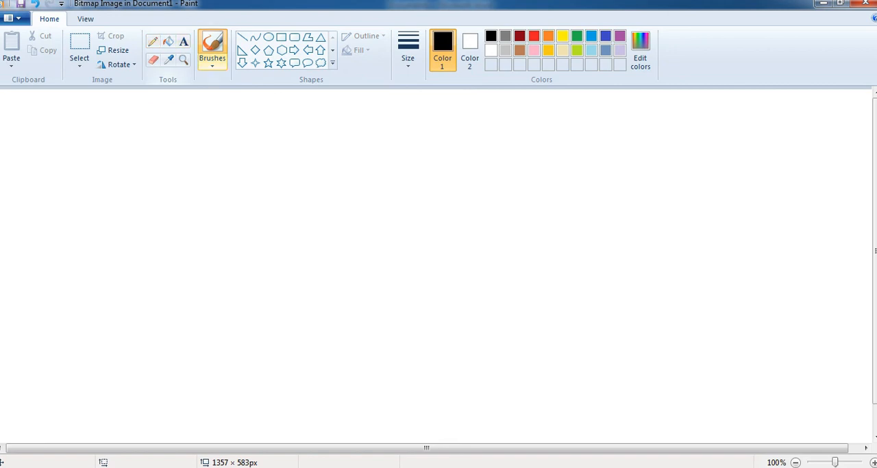
{"action": "left_click", "coordinate": [168, 41]}
{"action": "left_click", "coordinate": [586, 159]}
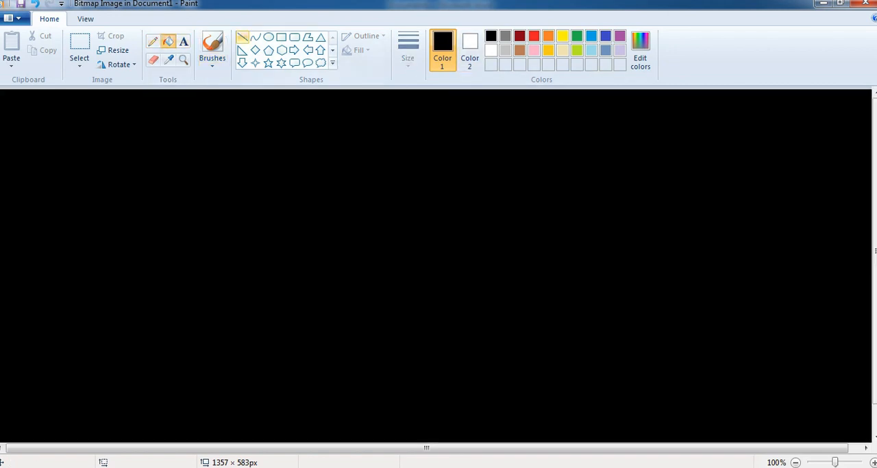
Draw five white five-point star outlines of varying sizes across the black canvas and return to the Word document.
{"action": "left_click", "coordinate": [268, 62]}
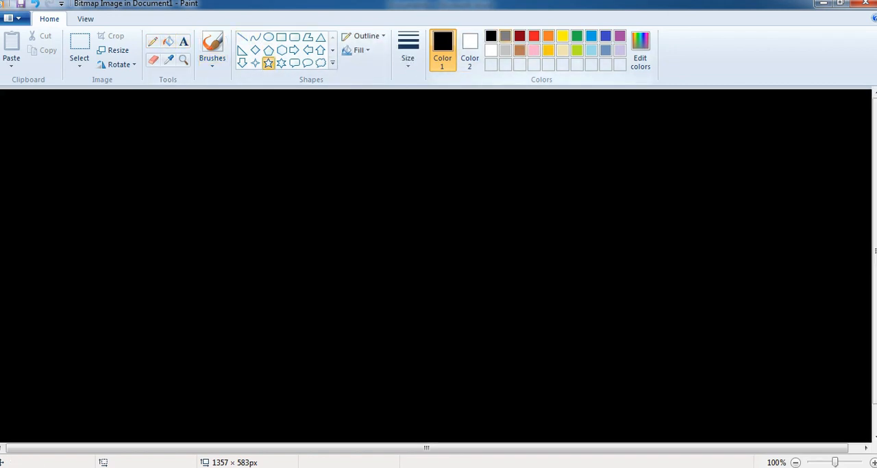
{"action": "left_click", "coordinate": [491, 50]}
{"action": "left_click_drag", "start_coordinate": [332, 109], "coordinate": [387, 171]}
{"action": "left_click_drag", "start_coordinate": [341, 217], "coordinate": [407, 305]}
{"action": "left_click_drag", "start_coordinate": [491, 205], "coordinate": [545, 257]}
{"action": "left_click_drag", "start_coordinate": [597, 124], "coordinate": [671, 198]}
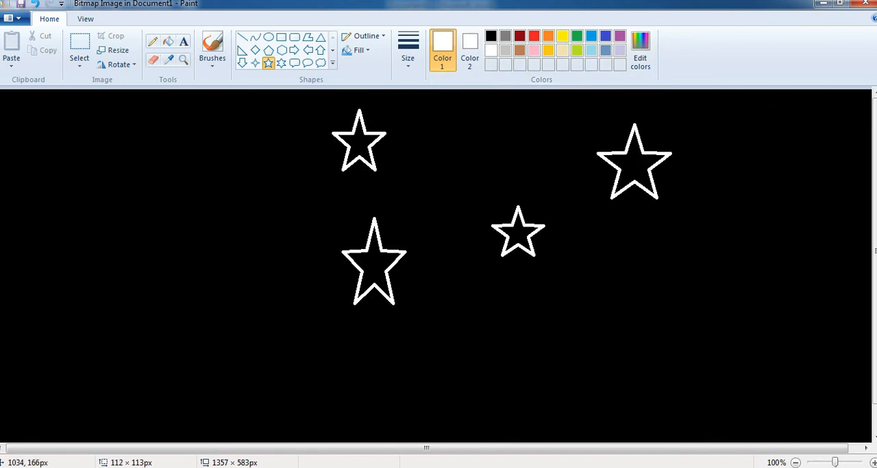
{"action": "left_click_drag", "start_coordinate": [231, 193], "coordinate": [274, 258]}
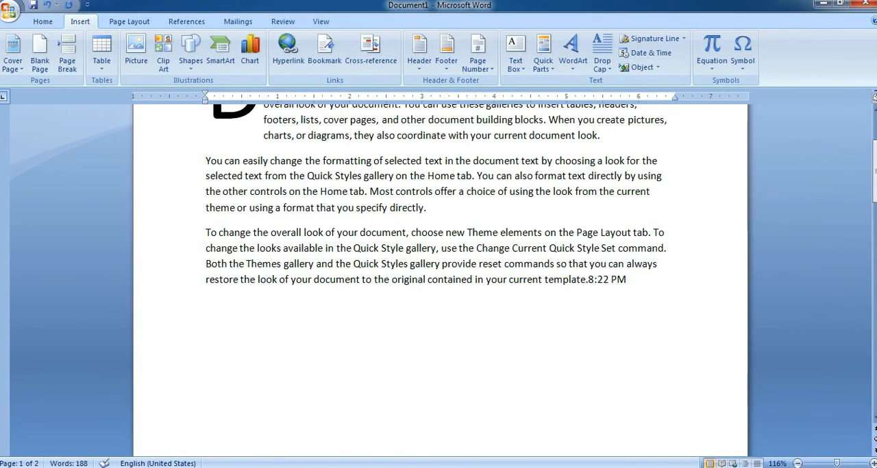
{"action": "scroll", "coordinate": [438, 213], "scroll_direction": "up", "scroll_amount": 1}
{"action": "scroll", "coordinate": [439, 274], "scroll_direction": "down", "scroll_amount": 15}
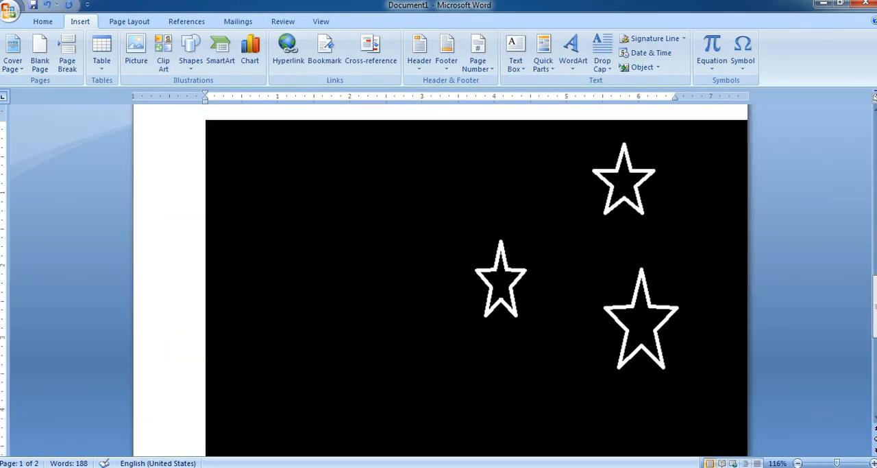
Scale the embedded star image down proportionally to about 6.9 inches wide so it fits beneath the last paragraph.
{"action": "left_click", "coordinate": [452, 274]}
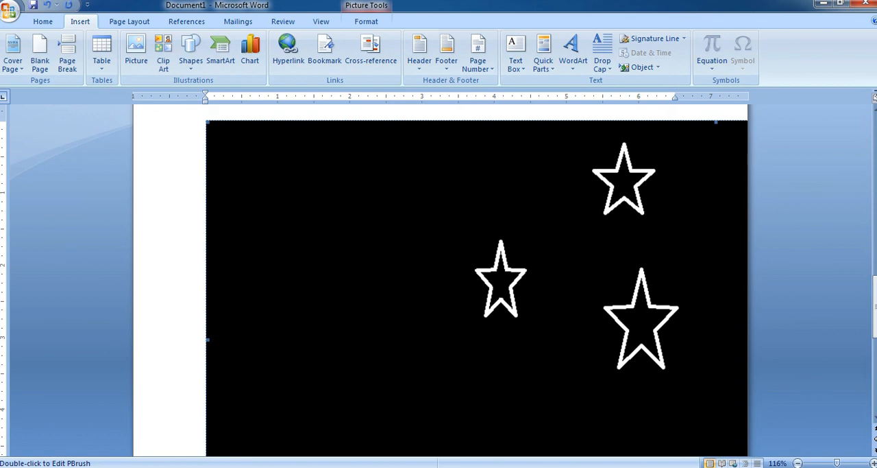
{"action": "left_click_drag", "start_coordinate": [503, 247], "coordinate": [504, 249]}
{"action": "scroll", "coordinate": [504, 248], "scroll_direction": "down", "scroll_amount": 3}
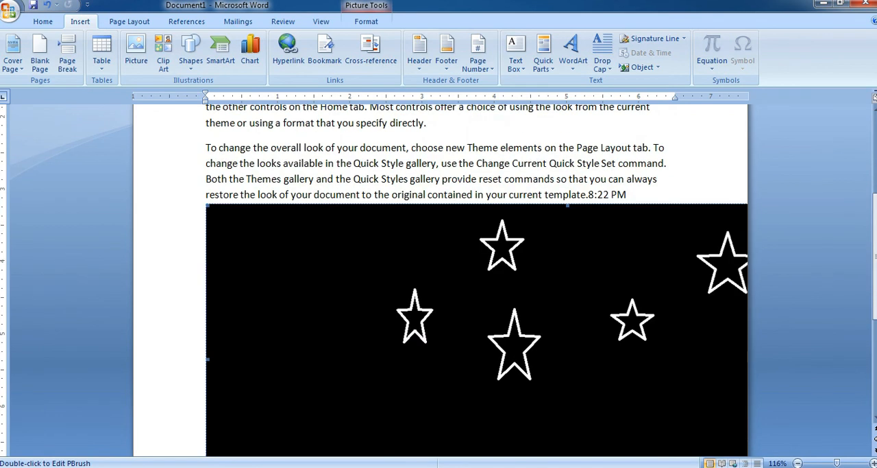
{"action": "left_click_drag", "start_coordinate": [430, 300], "coordinate": [431, 299]}
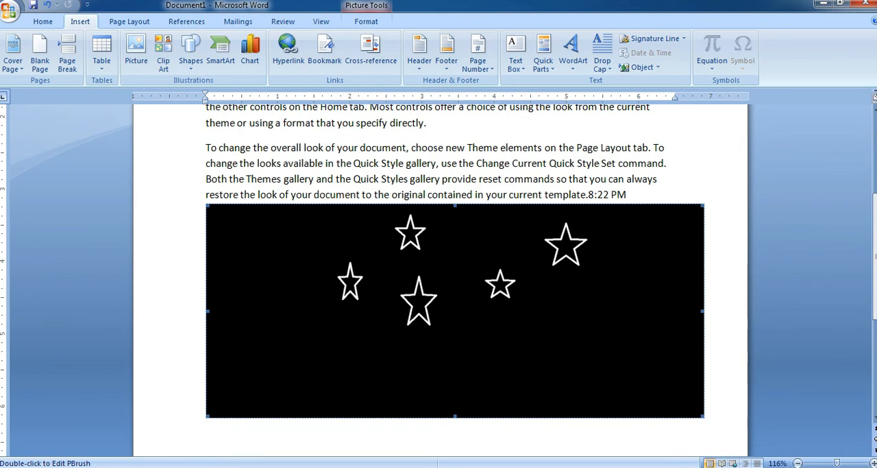
Reopen the embedded bitmap in Paint, add a solid white ellipse about 253 × 281 px at the lower left of the stars, and return to Word.
{"action": "double_click", "coordinate": [486, 306]}
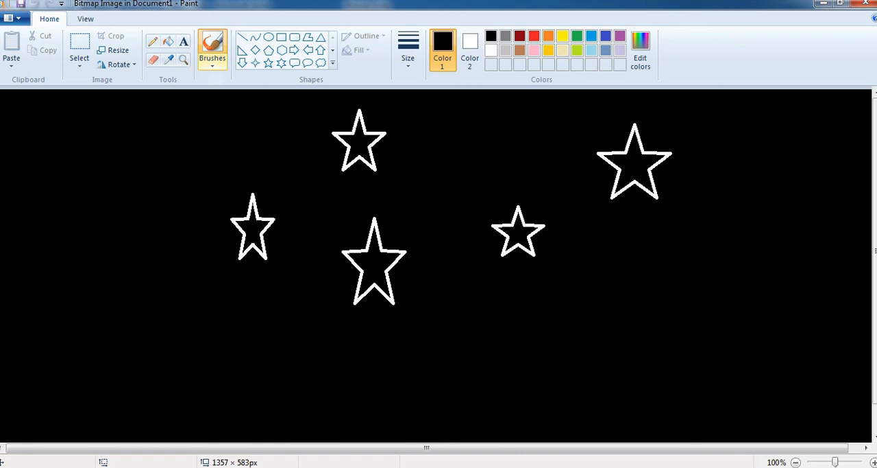
{"action": "left_click", "coordinate": [268, 37]}
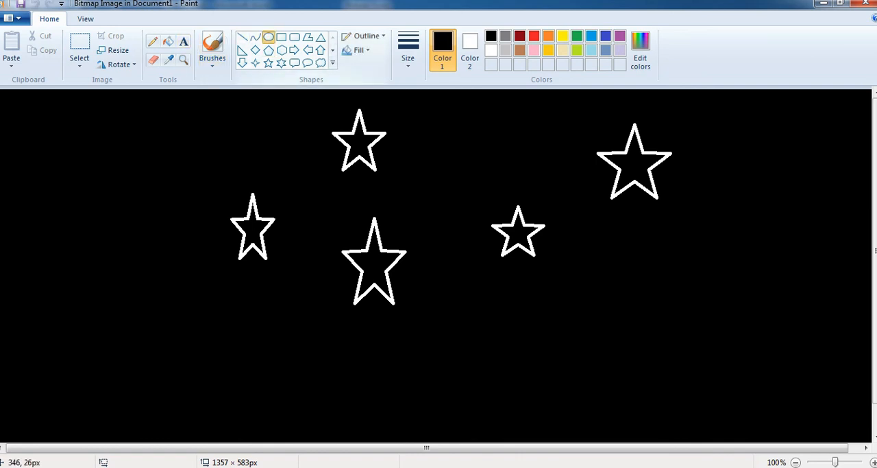
{"action": "left_click_drag", "start_coordinate": [221, 393], "coordinate": [55, 212]}
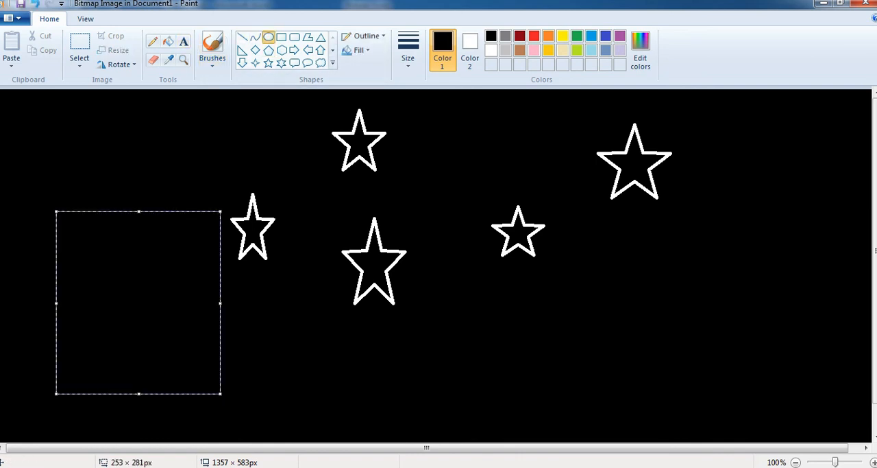
{"action": "left_click", "coordinate": [491, 49]}
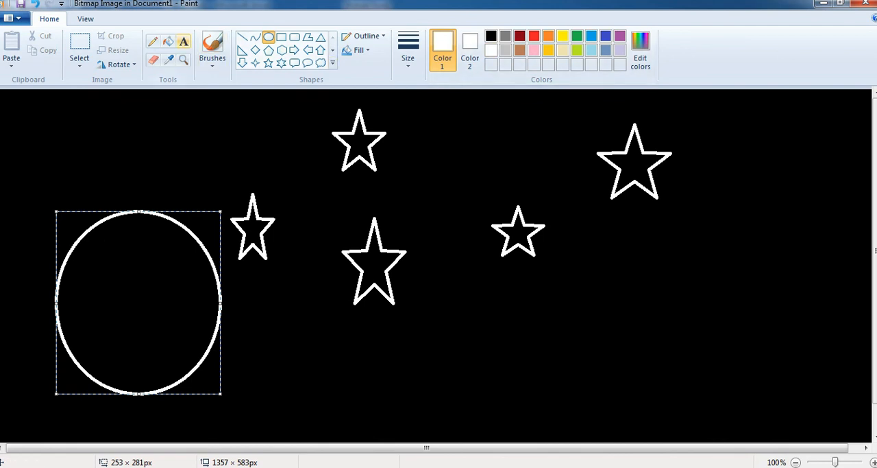
{"action": "left_click", "coordinate": [168, 41]}
{"action": "left_click", "coordinate": [138, 301]}
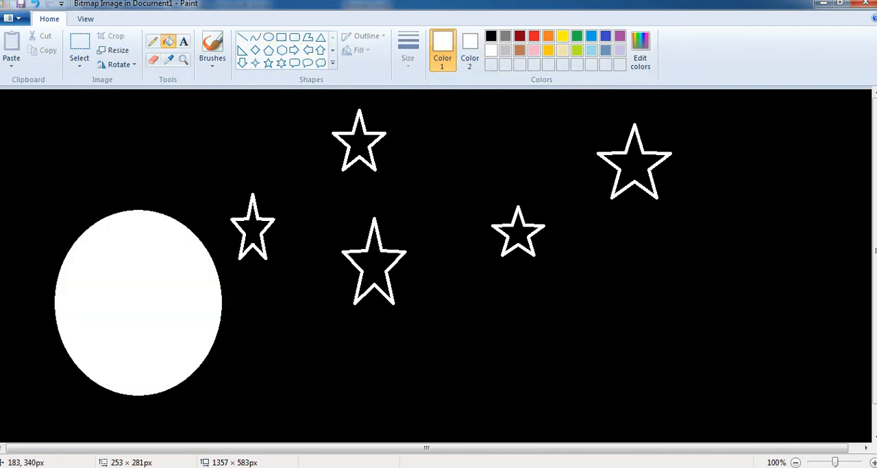
{"action": "left_click", "coordinate": [866, 3]}
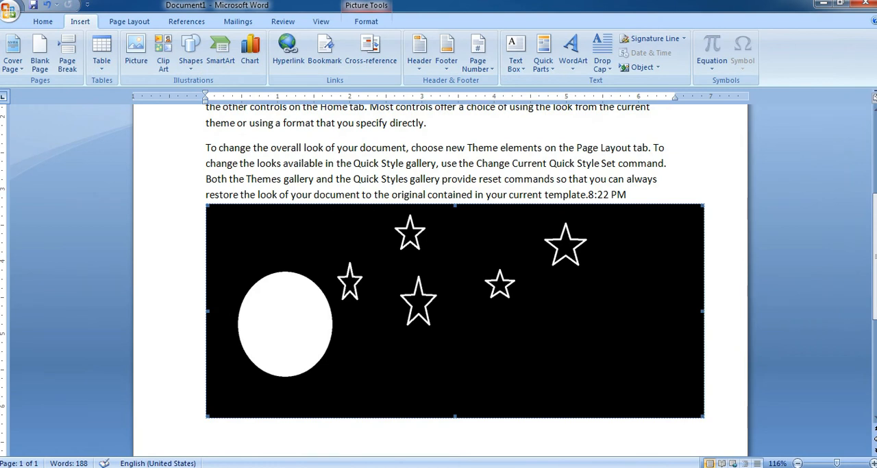
Insert the built-in Taylor Expansion equation after the 8:22 PM time at the end of the last paragraph.
{"action": "left_click", "coordinate": [628, 195]}
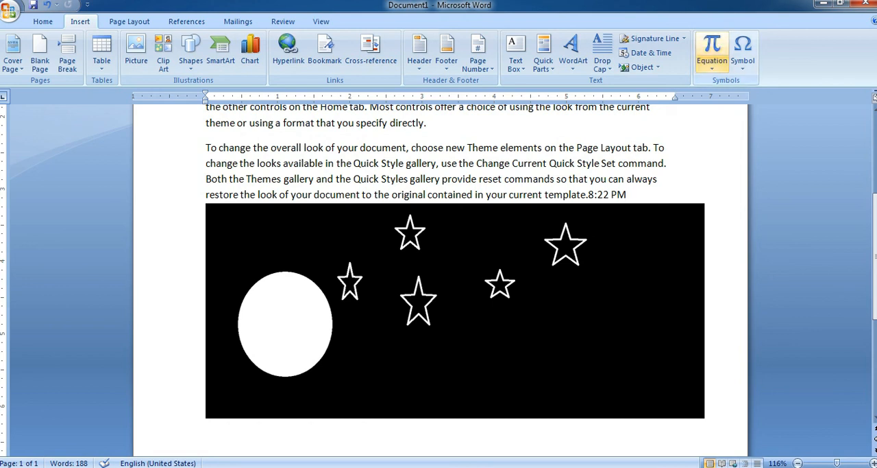
{"action": "left_click", "coordinate": [713, 64]}
{"action": "scroll", "coordinate": [741, 212], "scroll_direction": "down", "scroll_amount": 5}
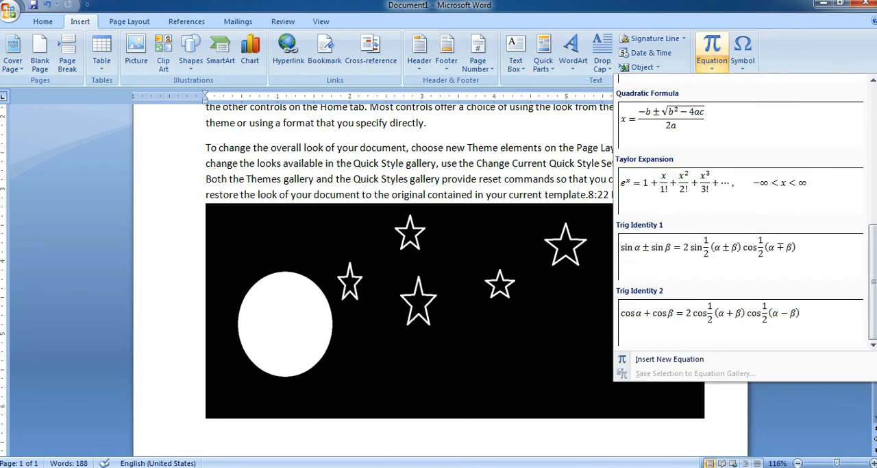
{"action": "left_click", "coordinate": [712, 183]}
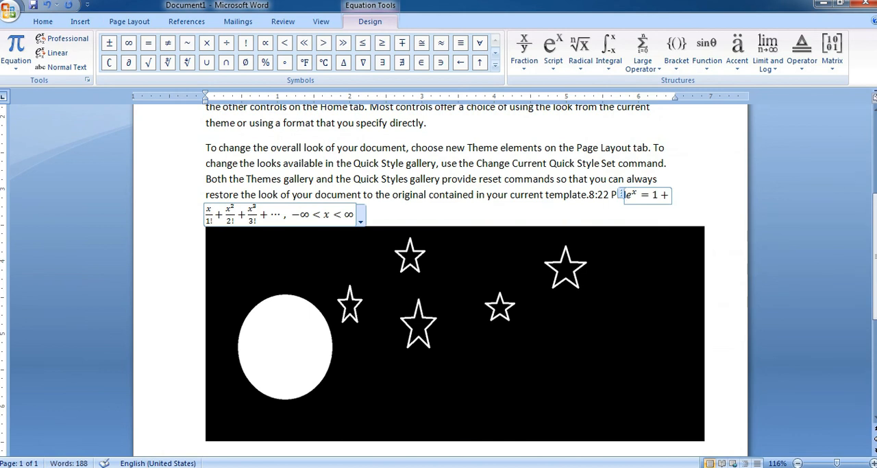
Insert a new blank equation placeholder after "Change Current Quick Style Set command." in the last paragraph.
{"action": "left_click", "coordinate": [670, 164]}
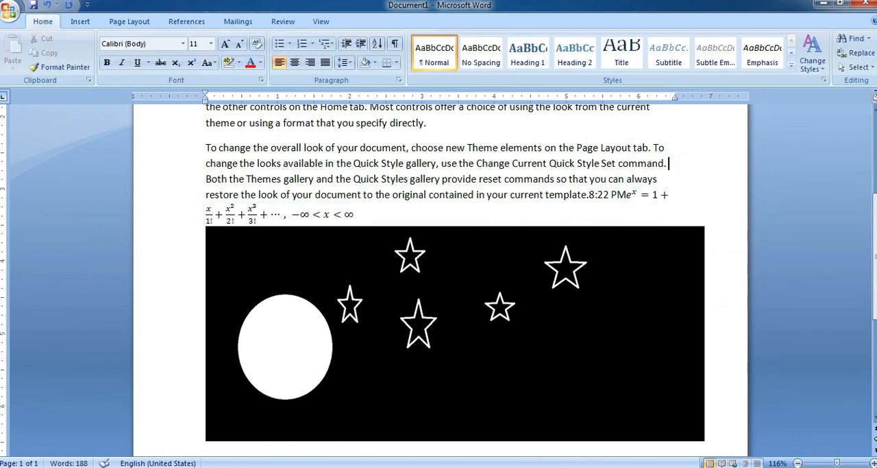
{"action": "left_click", "coordinate": [80, 22]}
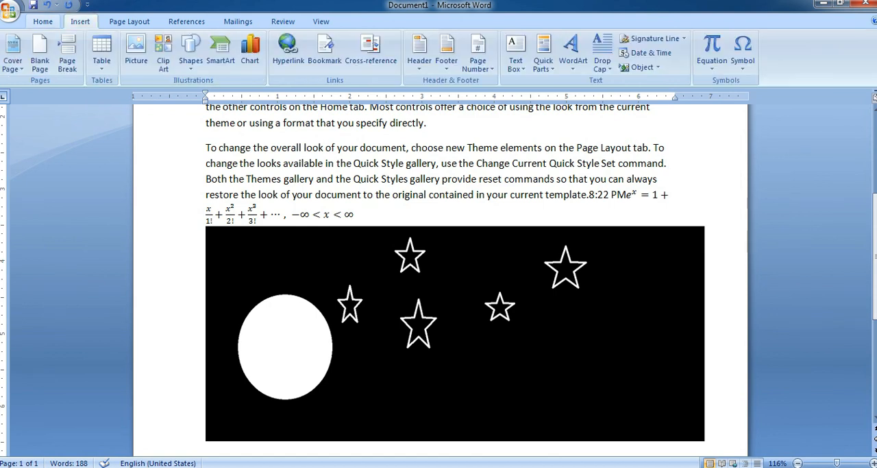
{"action": "left_click", "coordinate": [712, 66]}
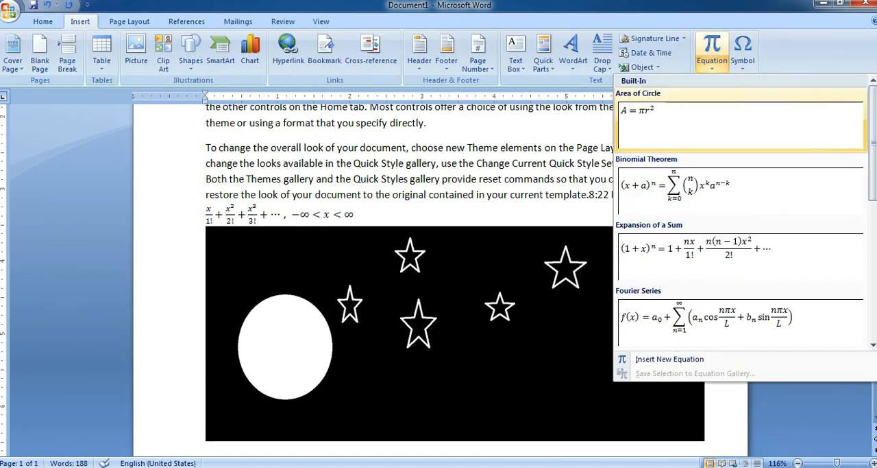
{"action": "scroll", "coordinate": [740, 247], "scroll_direction": "down", "scroll_amount": 5}
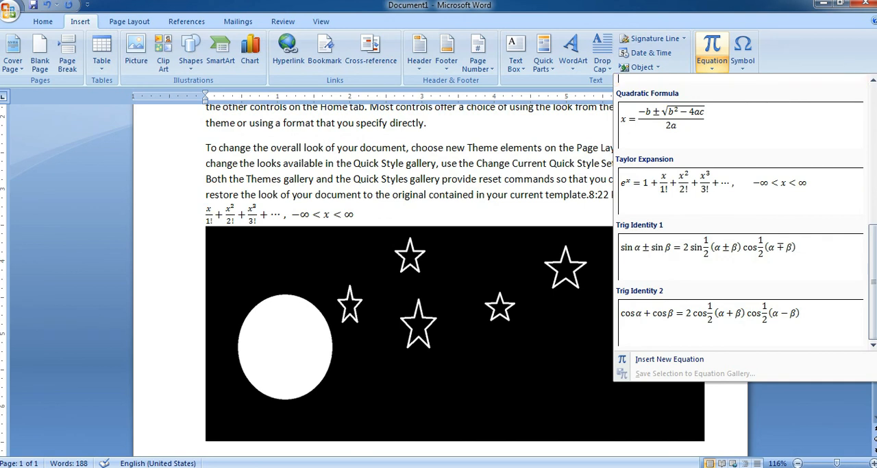
{"action": "left_click", "coordinate": [712, 64]}
{"action": "scroll", "coordinate": [740, 253], "scroll_direction": "down", "scroll_amount": 5}
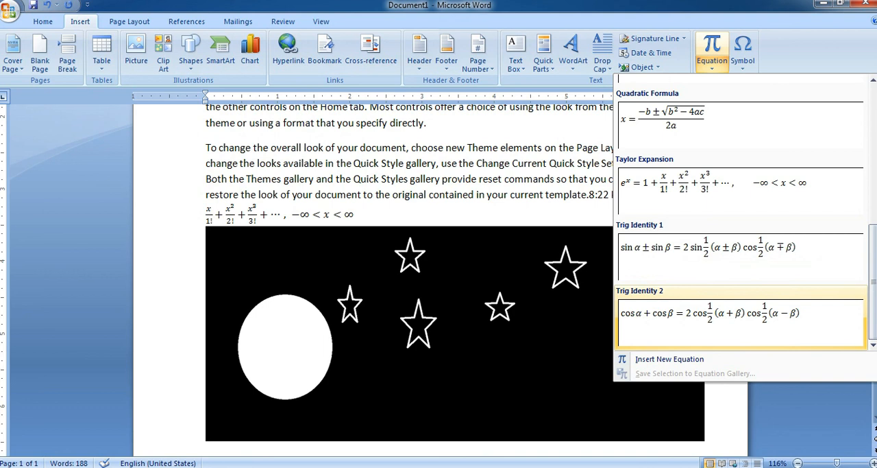
{"action": "left_click", "coordinate": [792, 58]}
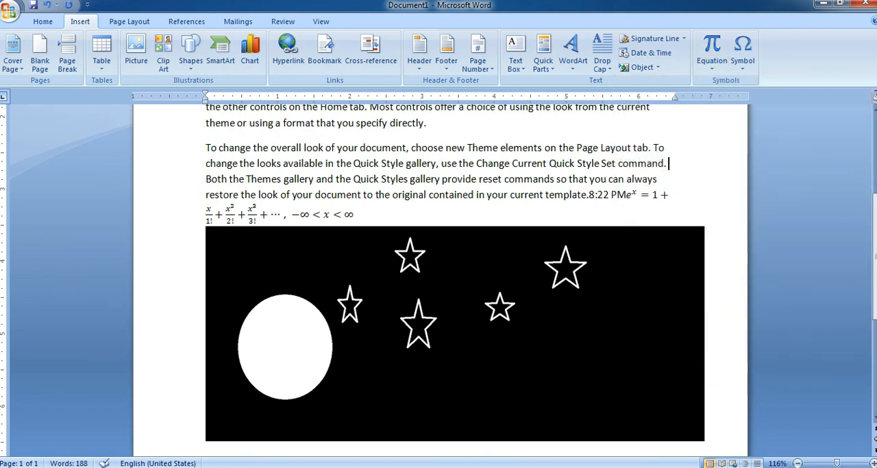
{"action": "left_click", "coordinate": [712, 48]}
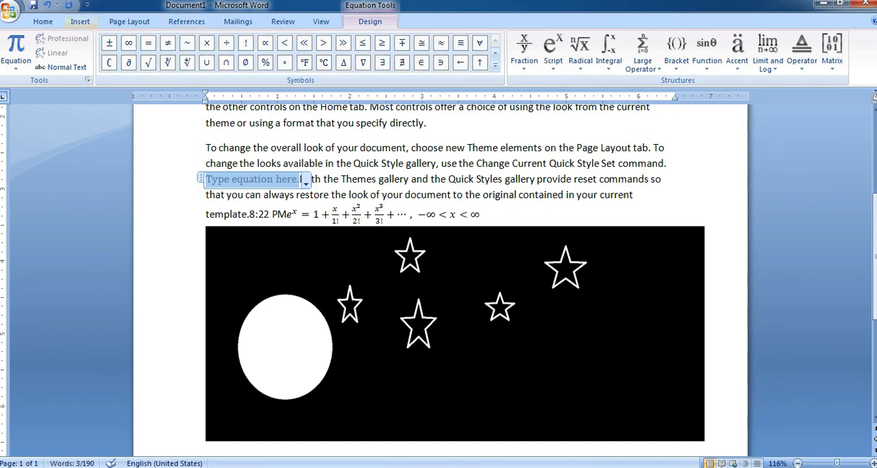
Insert a copyright symbol (©) on the line below the embedded star image.
{"action": "left_click", "coordinate": [80, 21]}
{"action": "left_click", "coordinate": [603, 195]}
{"action": "scroll", "coordinate": [603, 194], "scroll_direction": "up", "scroll_amount": 2}
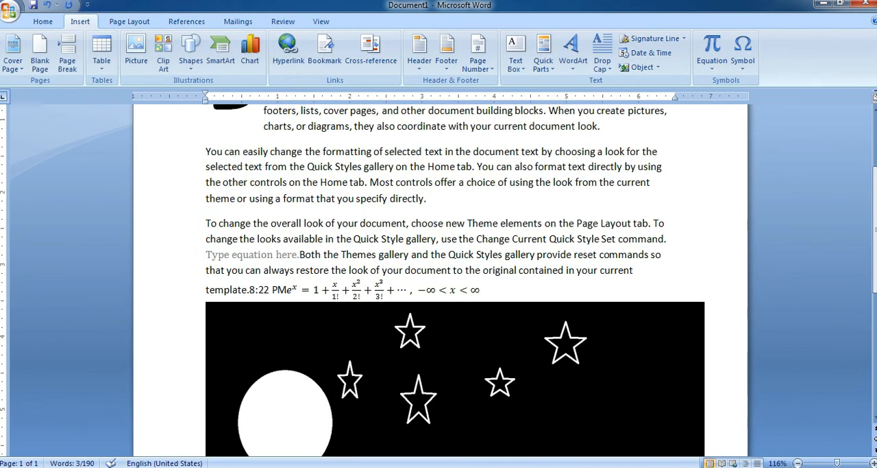
{"action": "scroll", "coordinate": [603, 195], "scroll_direction": "down", "scroll_amount": 7}
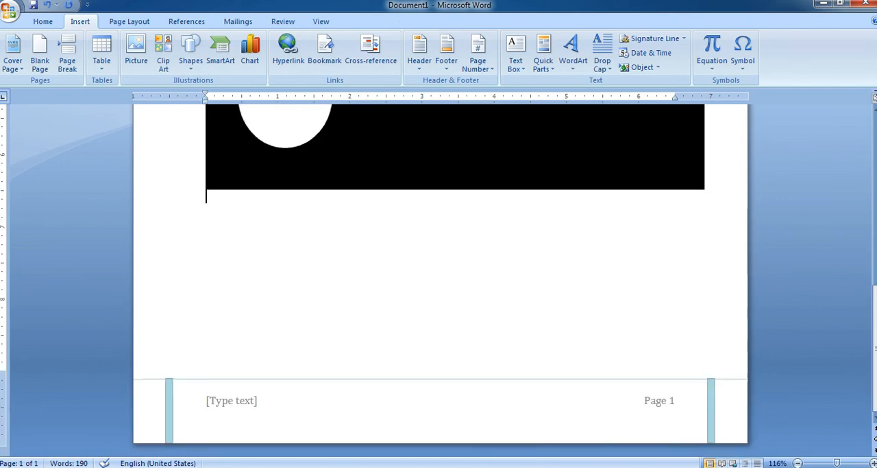
{"action": "left_click", "coordinate": [743, 51]}
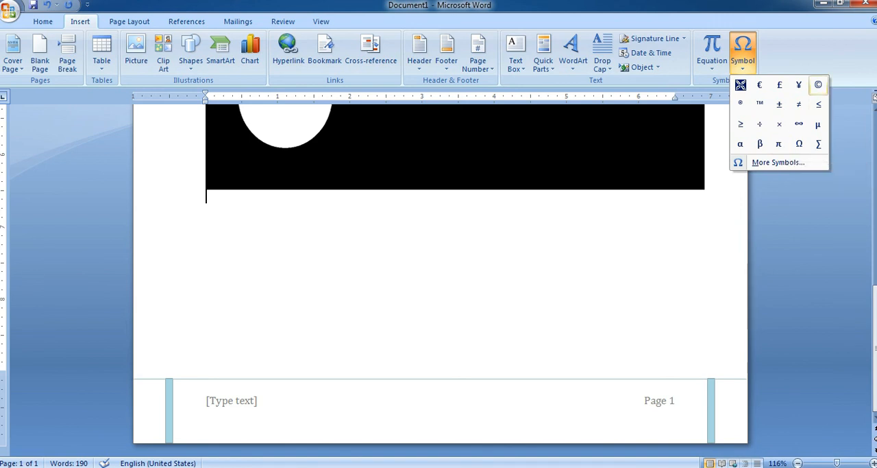
{"action": "left_click", "coordinate": [819, 84]}
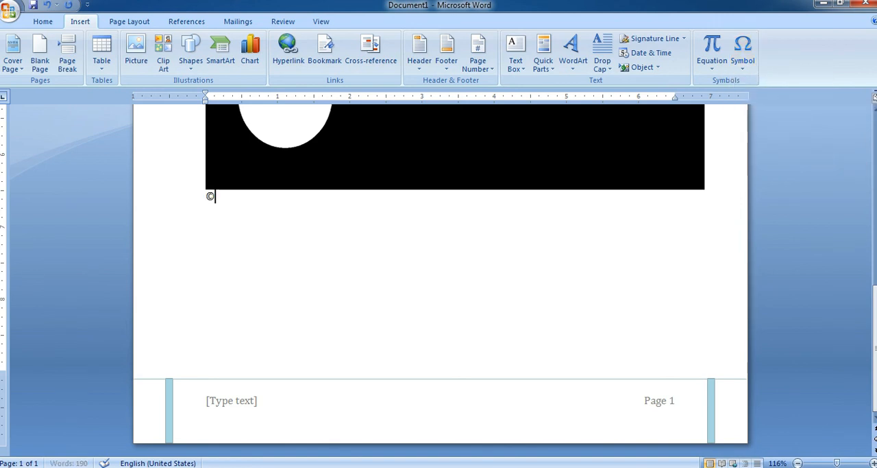
Select the entire document and enlarge its text.
{"action": "key", "text": "ctrl+a"}
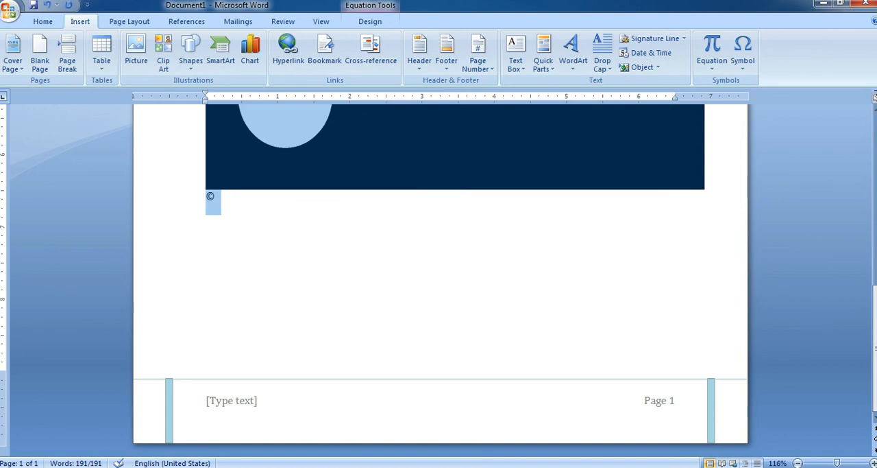
{"action": "scroll", "coordinate": [439, 239], "scroll_direction": "up", "scroll_amount": 10}
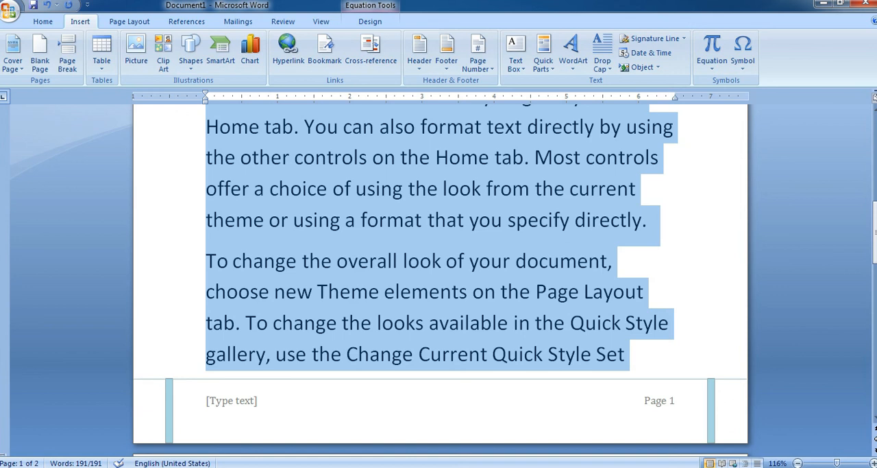
Open the full symbol collection and set its font to Wingdings 2.
{"action": "left_click", "coordinate": [743, 52]}
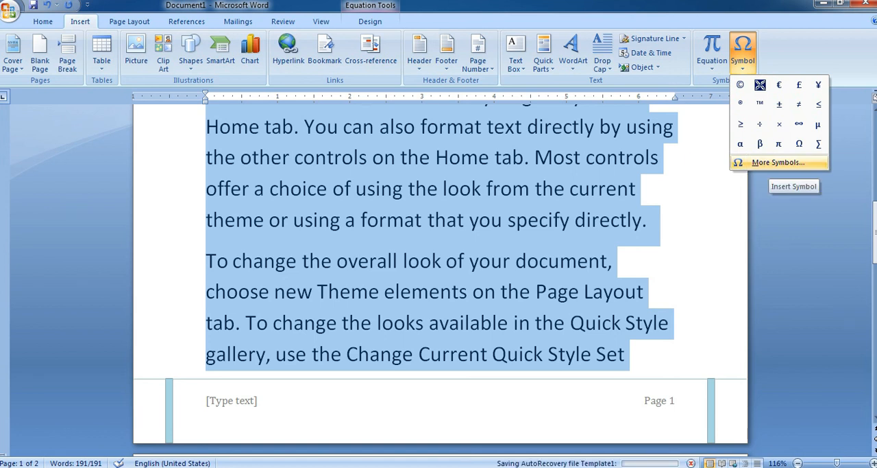
{"action": "left_click", "coordinate": [770, 163]}
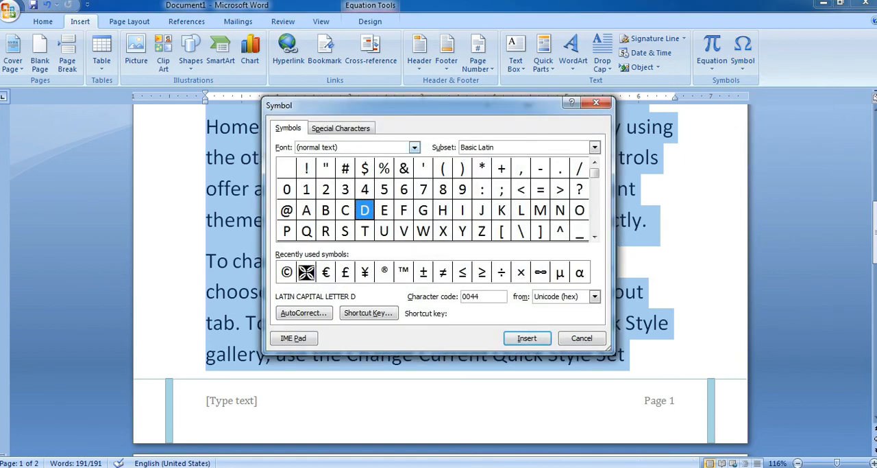
{"action": "left_click", "coordinate": [415, 147]}
{"action": "scroll", "coordinate": [356, 179], "scroll_direction": "down", "scroll_amount": 7}
{"action": "scroll", "coordinate": [356, 184], "scroll_direction": "down", "scroll_amount": 20}
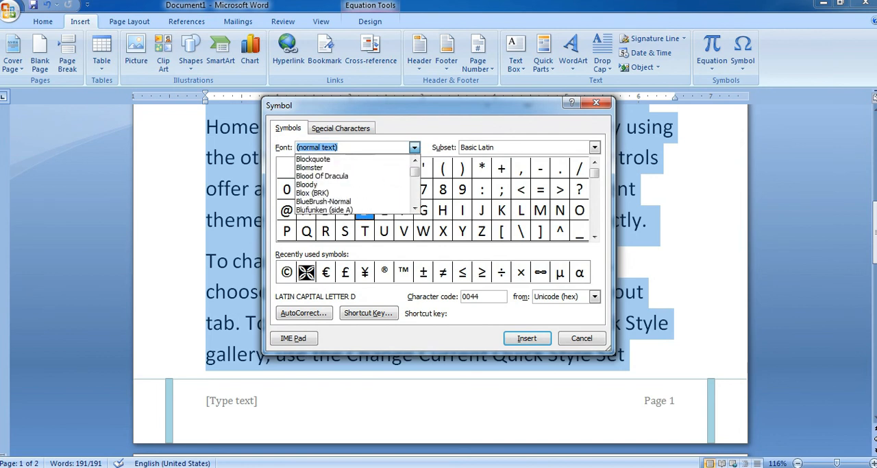
{"action": "scroll", "coordinate": [356, 183], "scroll_direction": "down", "scroll_amount": 10}
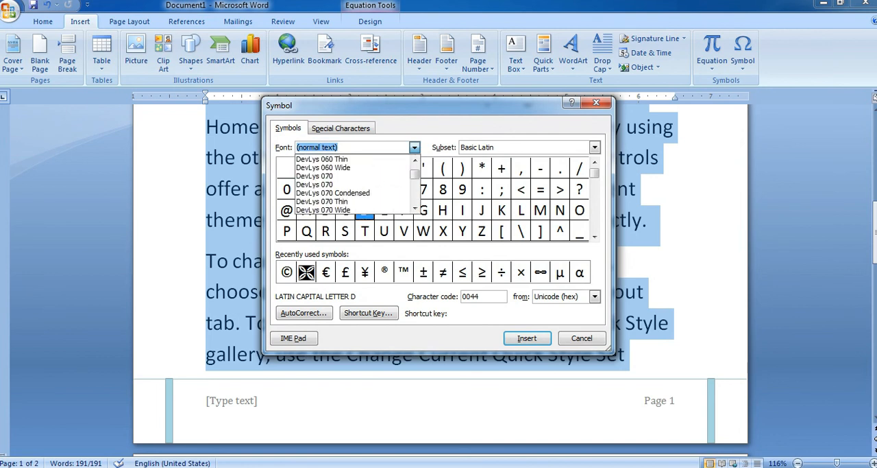
{"action": "scroll", "coordinate": [357, 183], "scroll_direction": "down", "scroll_amount": 20}
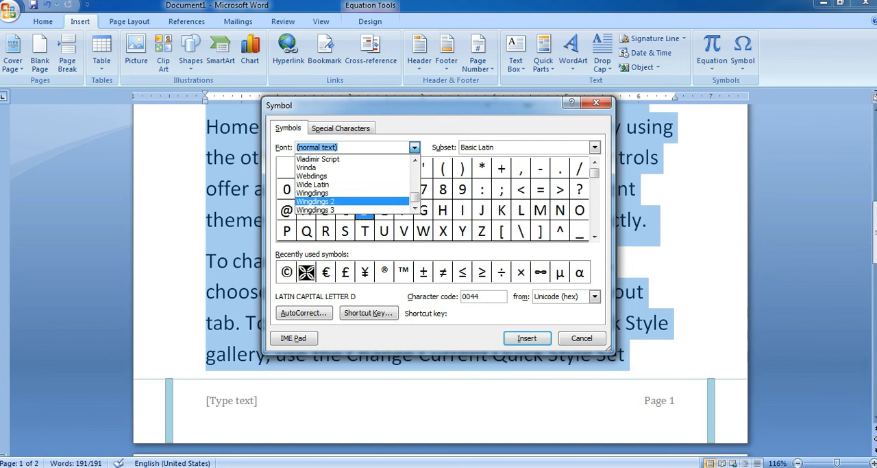
{"action": "left_click", "coordinate": [316, 201]}
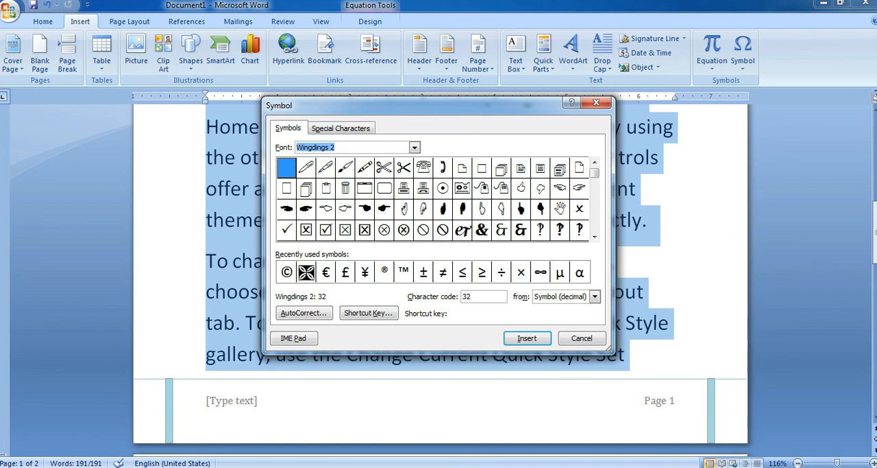
Replace the selected document content with the Wingdings 2 right-pointing hand, character code 67, and close the Symbol dialog.
{"action": "left_click", "coordinate": [325, 209]}
{"action": "left_click", "coordinate": [346, 209]}
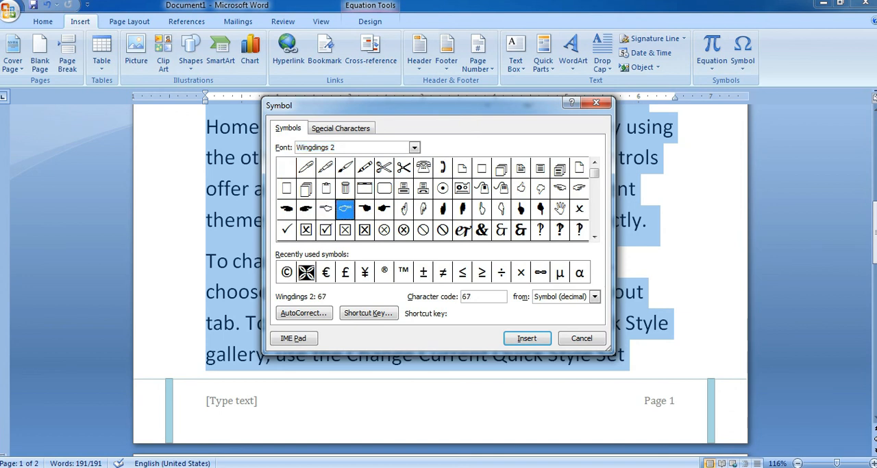
{"action": "left_click", "coordinate": [527, 338]}
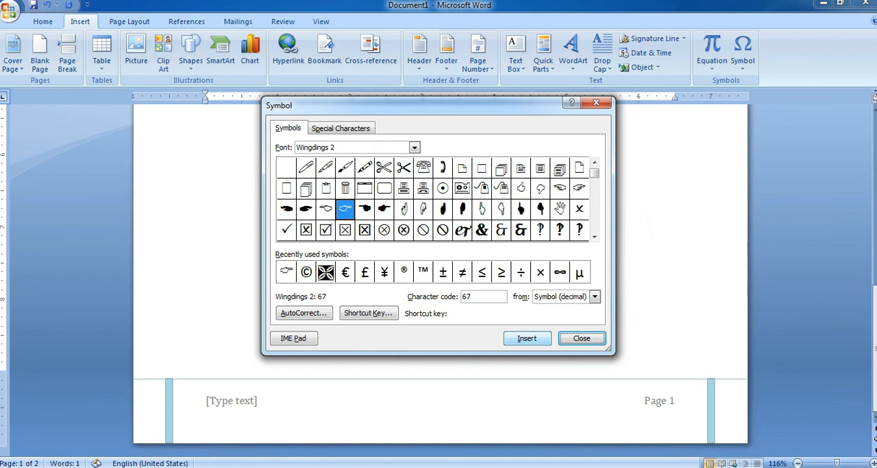
{"action": "left_click", "coordinate": [581, 338]}
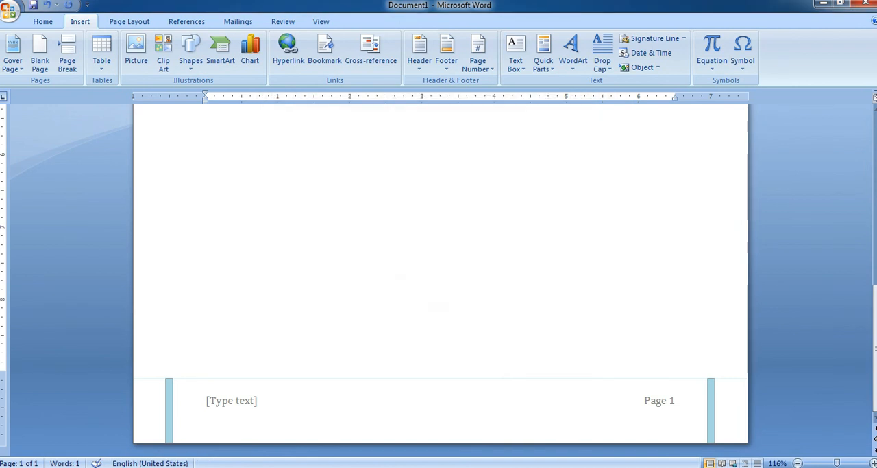